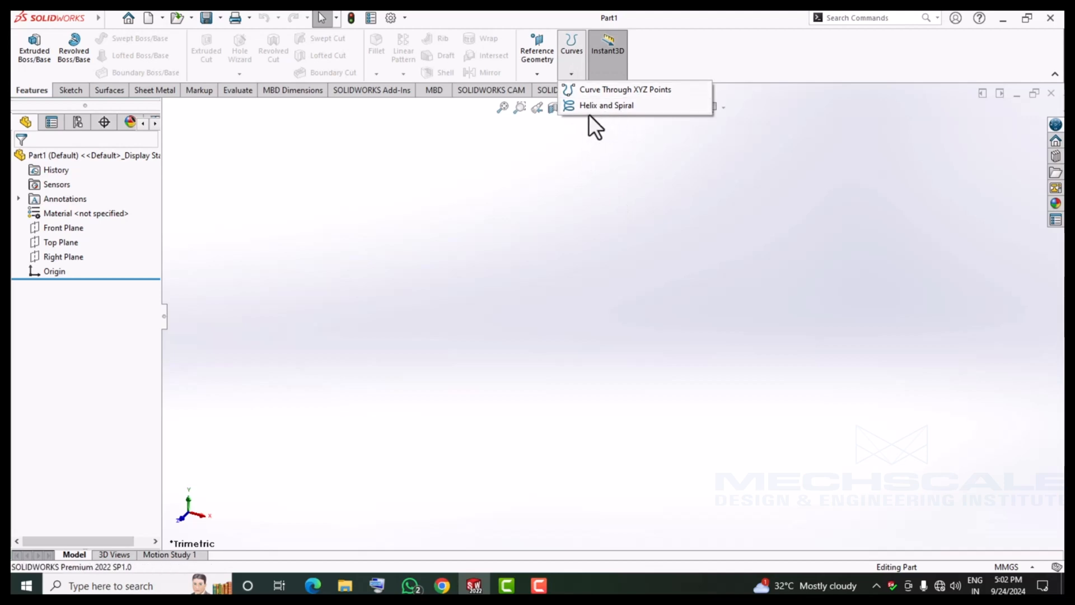
Sketch a circle of radius 25 mm centred on the origin on the Top Plane and exit the sketch.
left_click(61, 242)
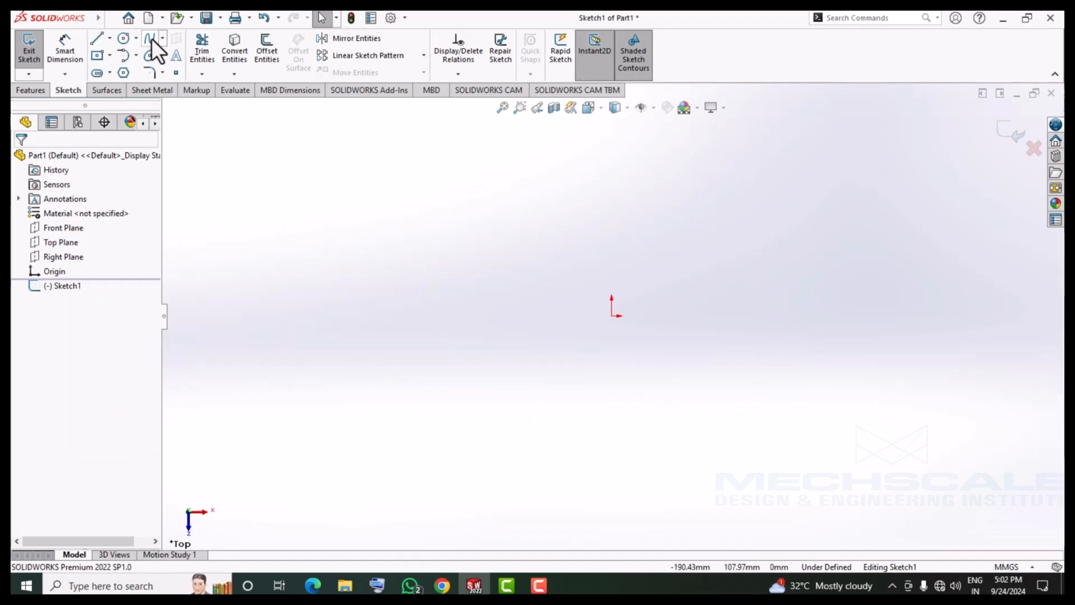
left_click(123, 38)
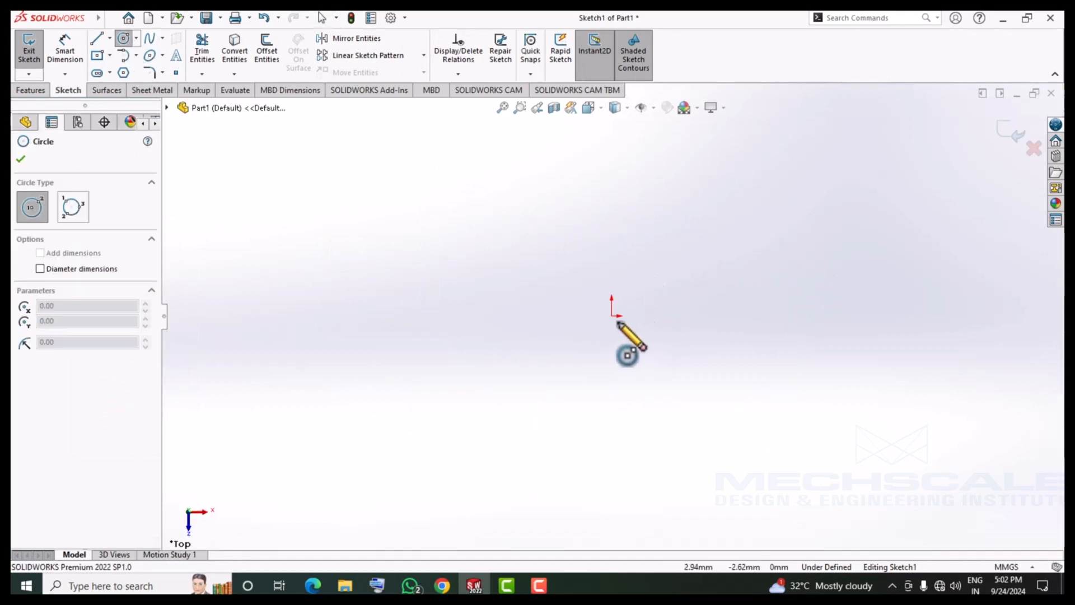
left_click(611, 315)
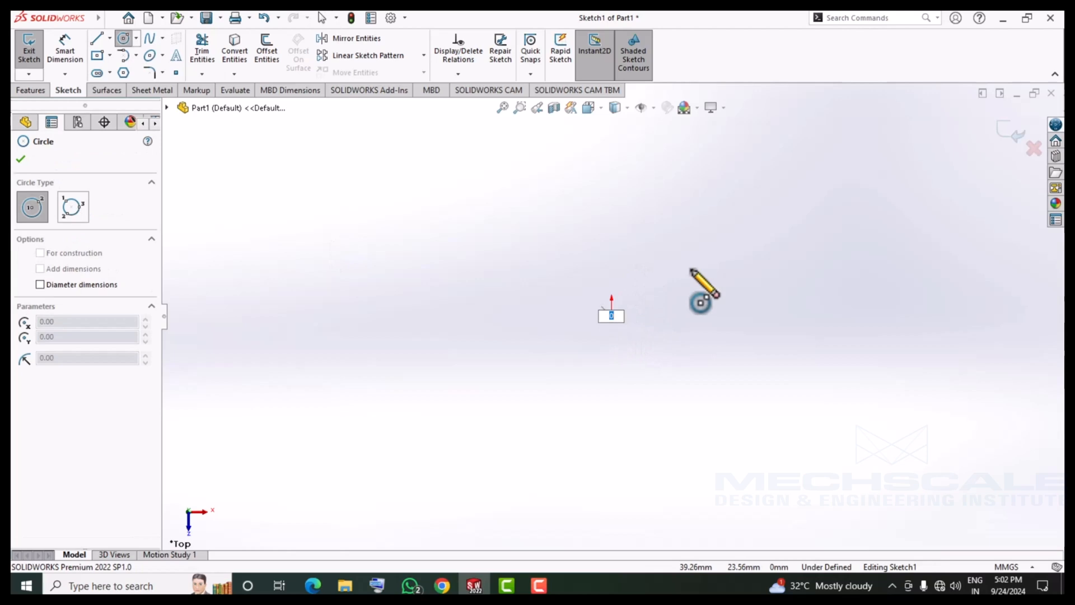
type("25")
key("Return")
right_click(707, 235)
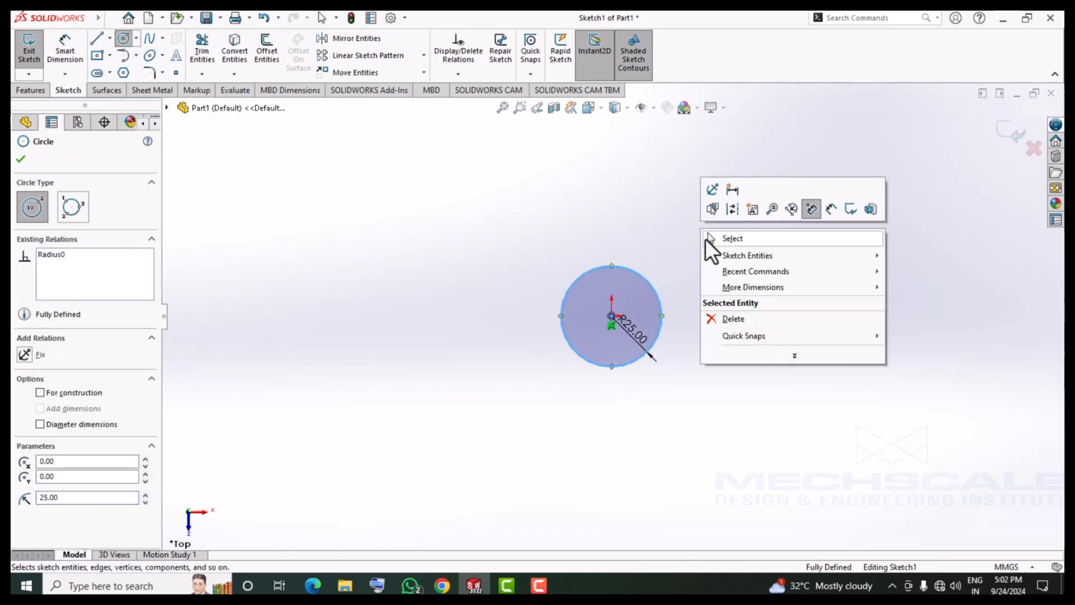
left_click(709, 238)
left_click(1014, 136)
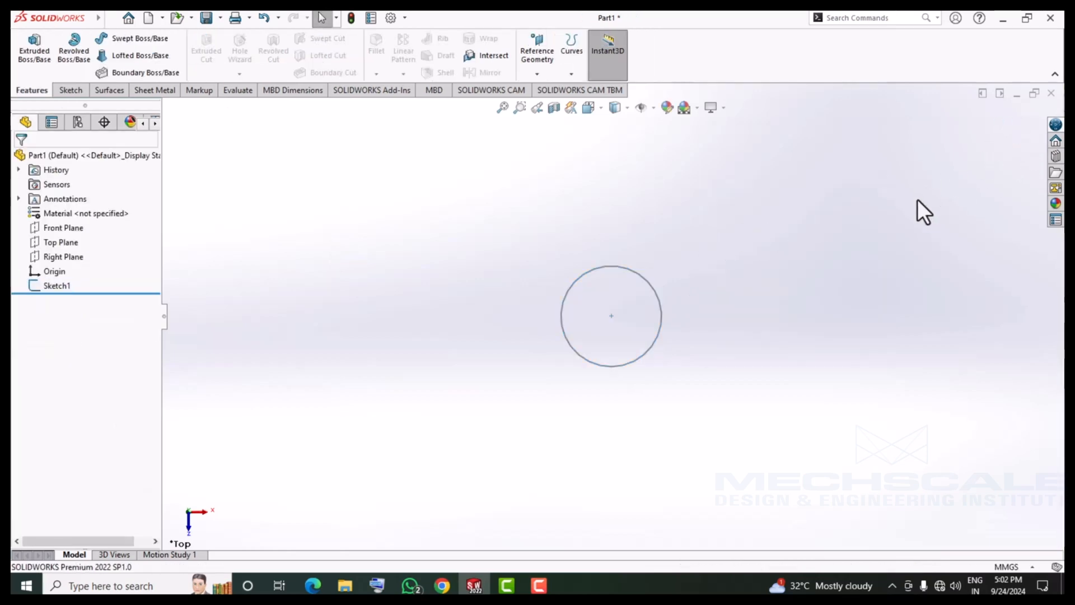
Start a Helix and Spiral curve from the circle sketch and move its two parameter callouts away from the curve.
middle_click_drag(187, 301, 305, 259)
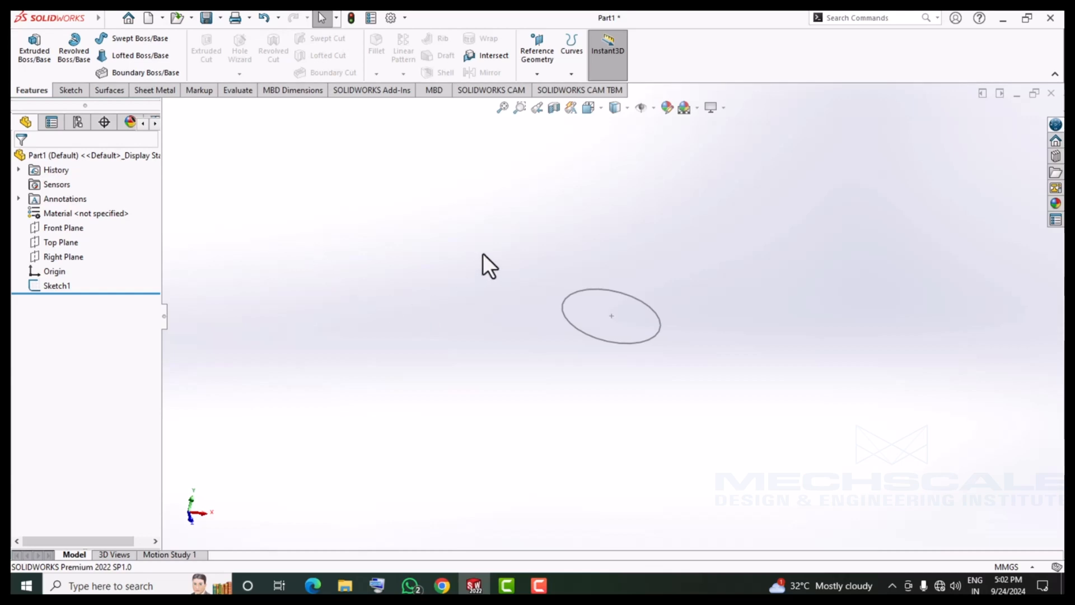
middle_click_drag(483, 255, 442, 307)
left_click(567, 68)
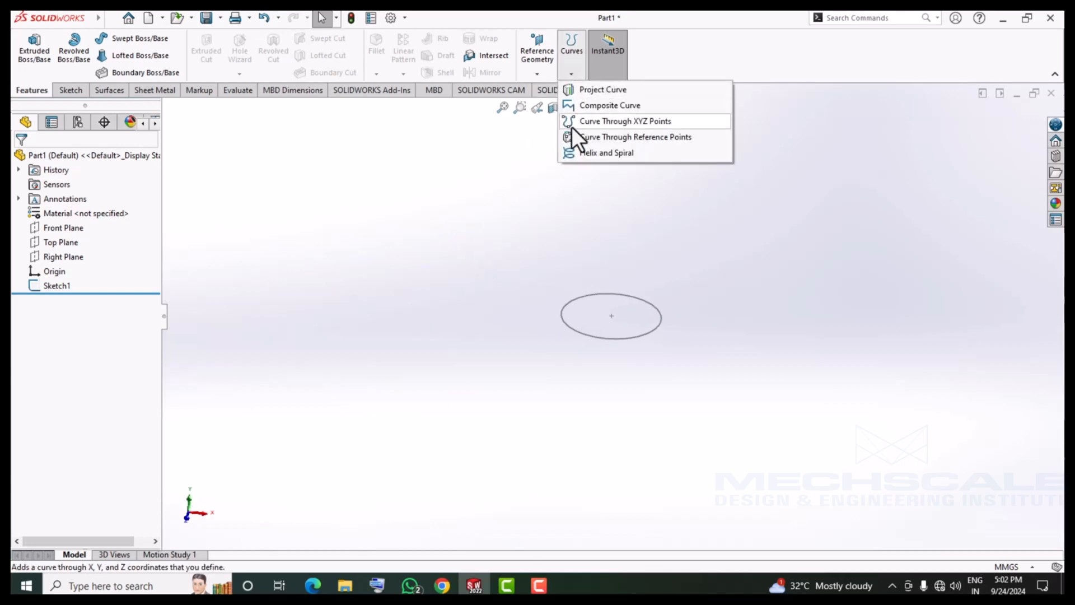
left_click(573, 155)
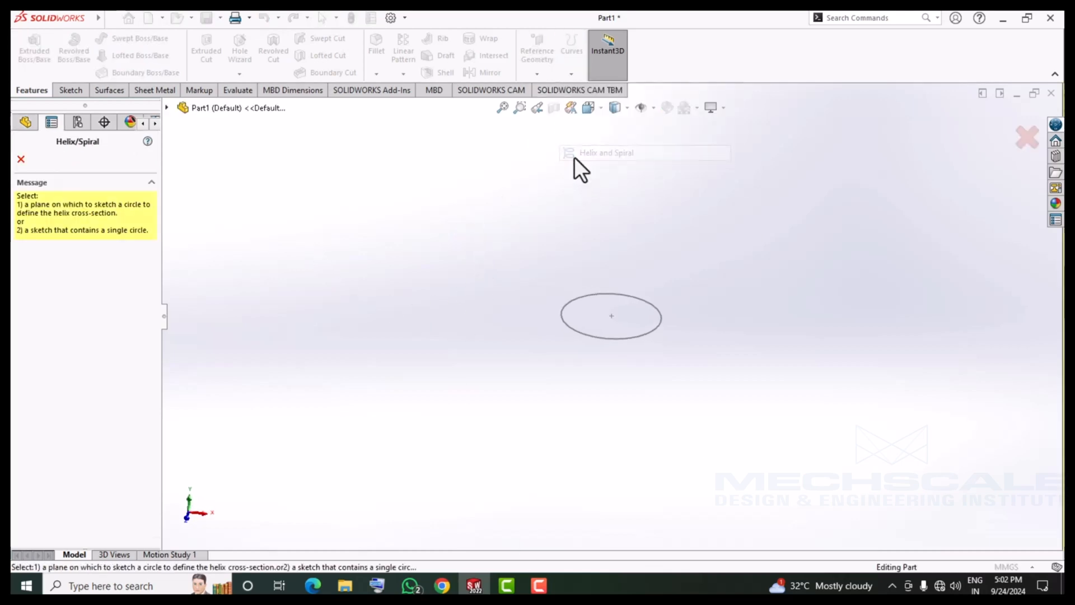
left_click(569, 306)
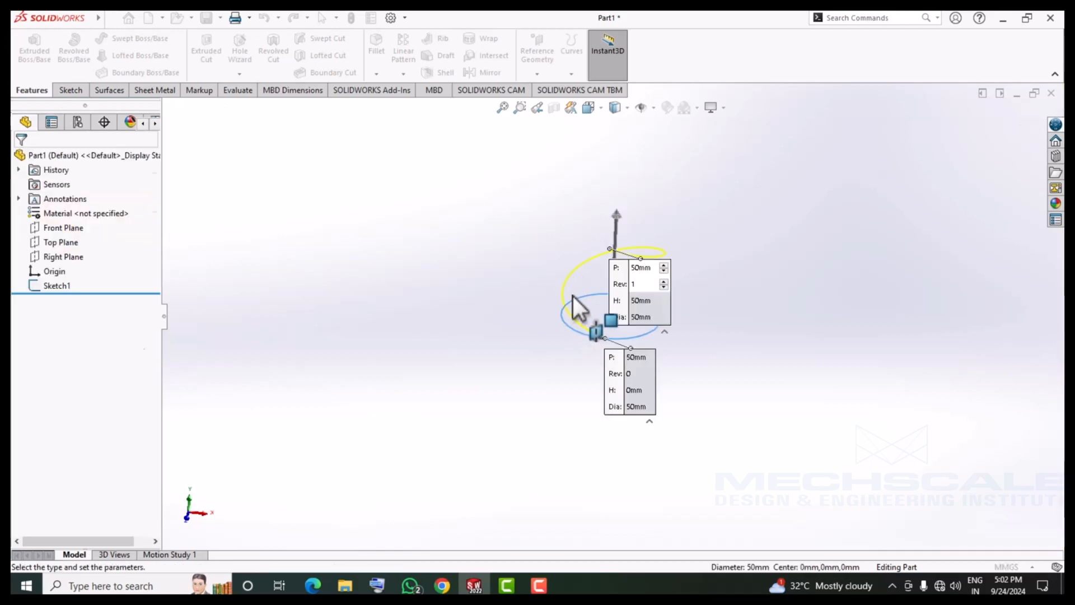
left_click_drag(610, 318, 386, 241)
left_click_drag(530, 428, 374, 338)
middle_click_drag(375, 339, 362, 304)
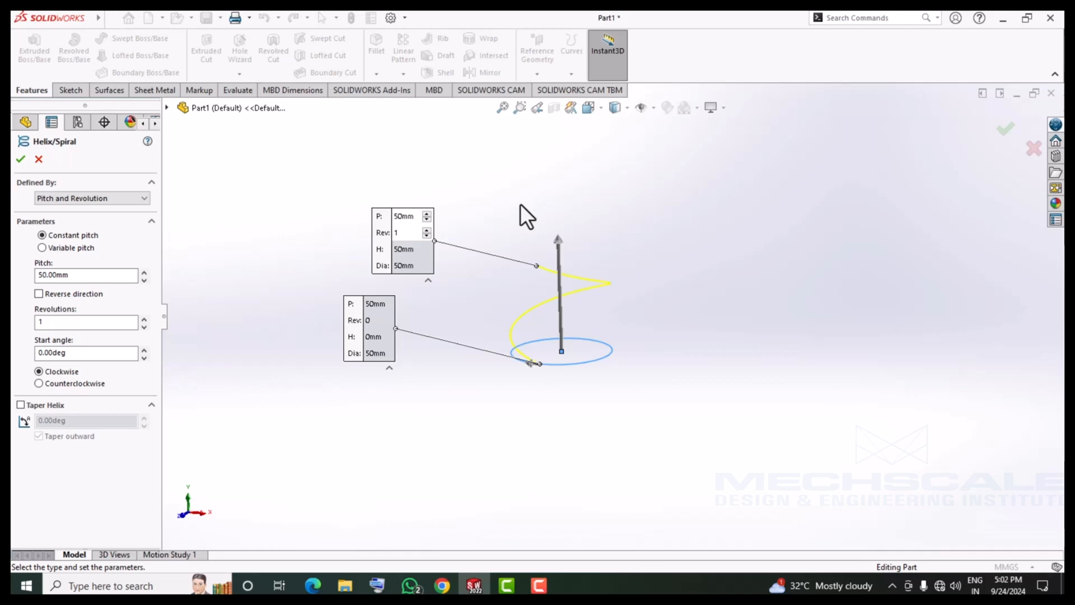
scroll(520, 204, "down", 2)
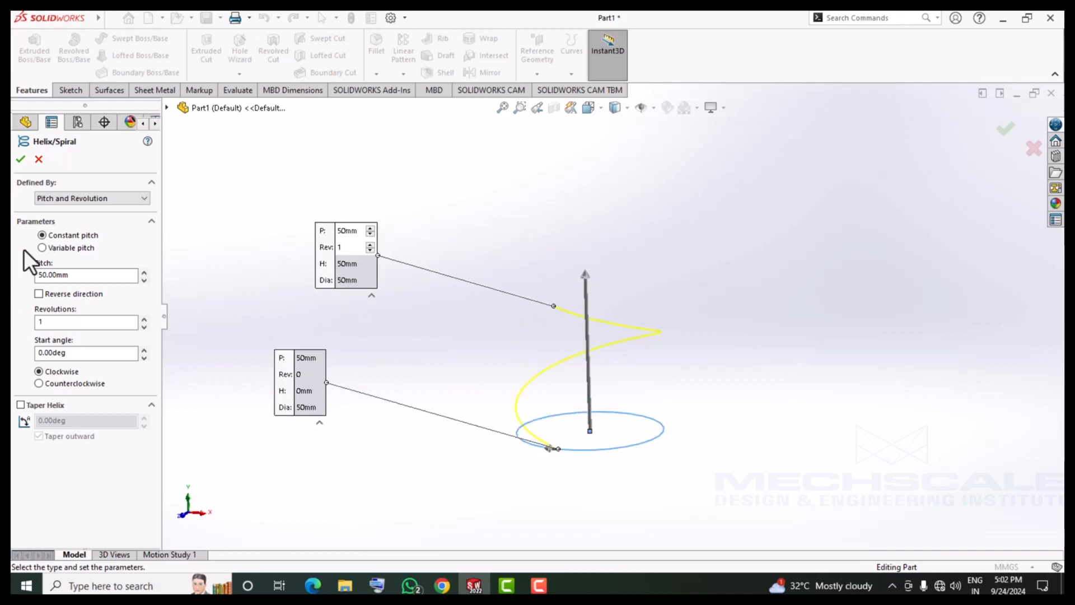
Keep the helix defined by Pitch and Revolution and set a 5 mm pitch with 25 revolutions.
left_click(60, 196)
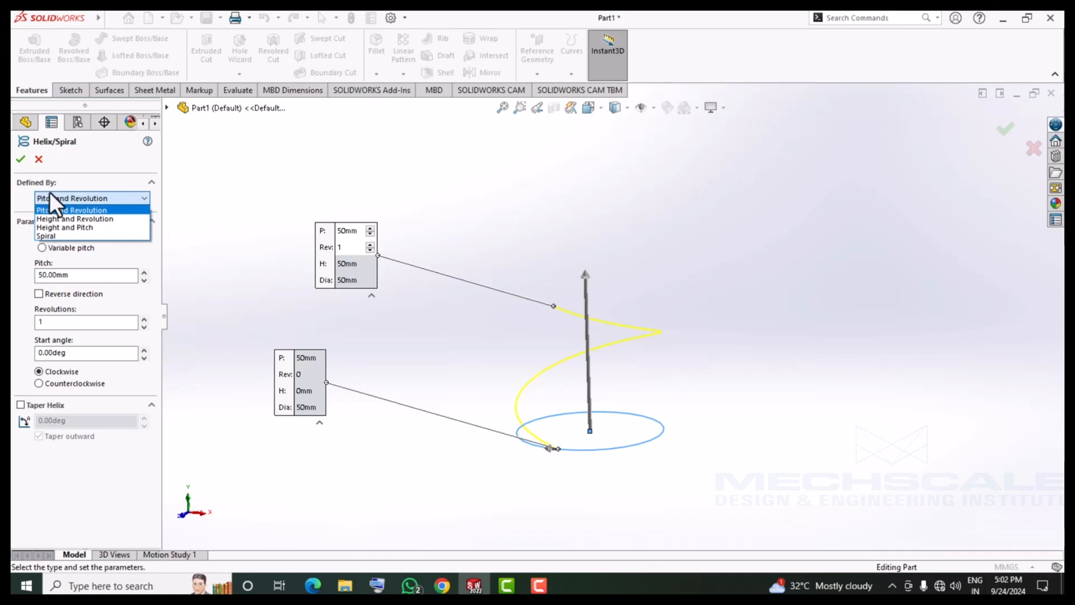
left_click(49, 194)
left_click_drag(79, 274, 17, 297)
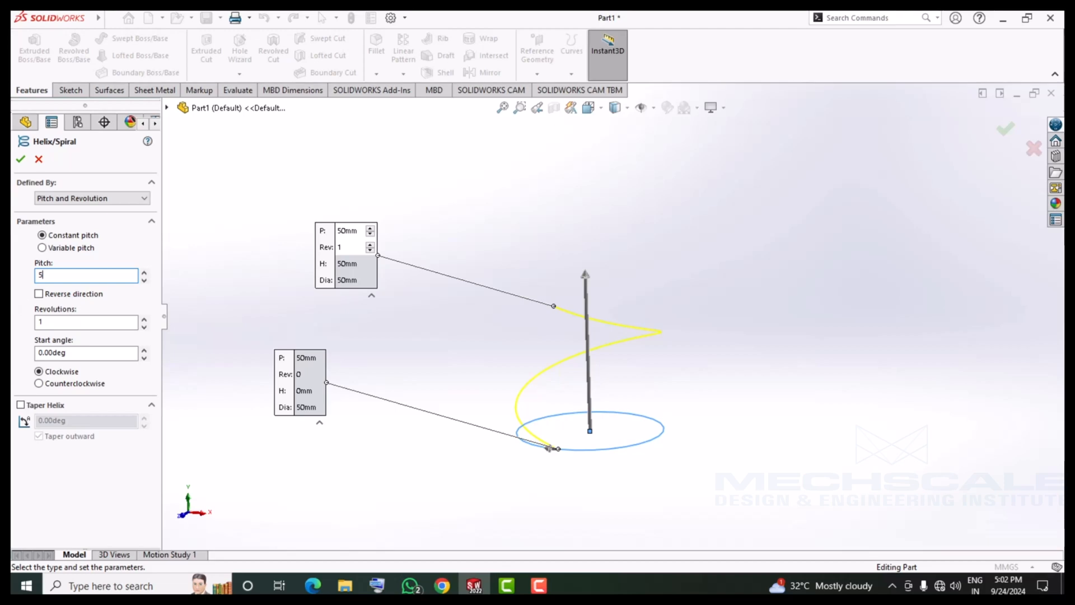
left_click(58, 322)
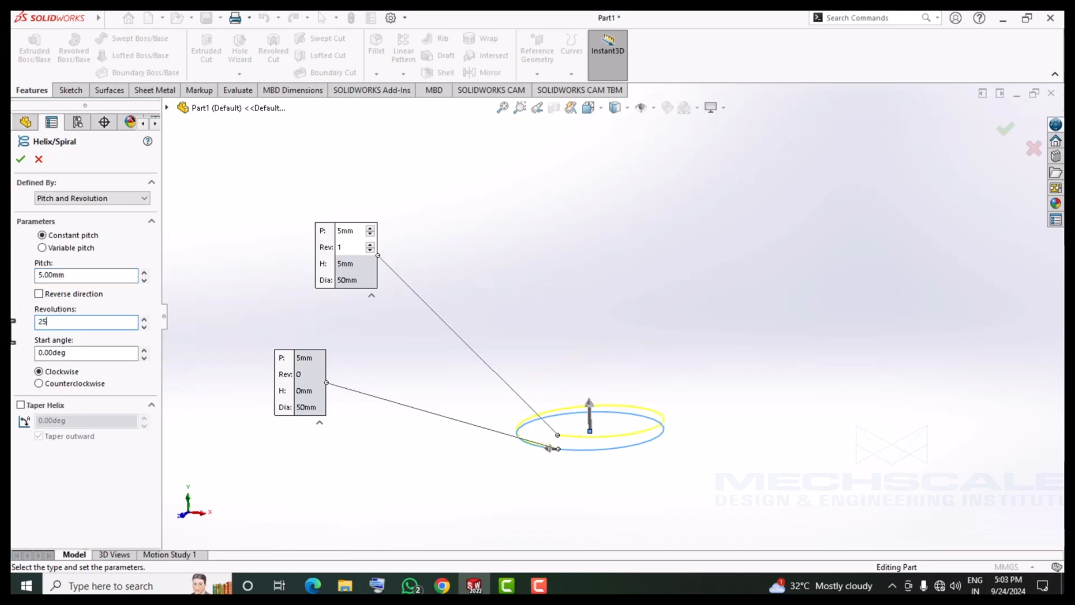
Move the start and end callouts of the 25-revolution helix farther from the coils.
scroll(616, 319, "up", 3)
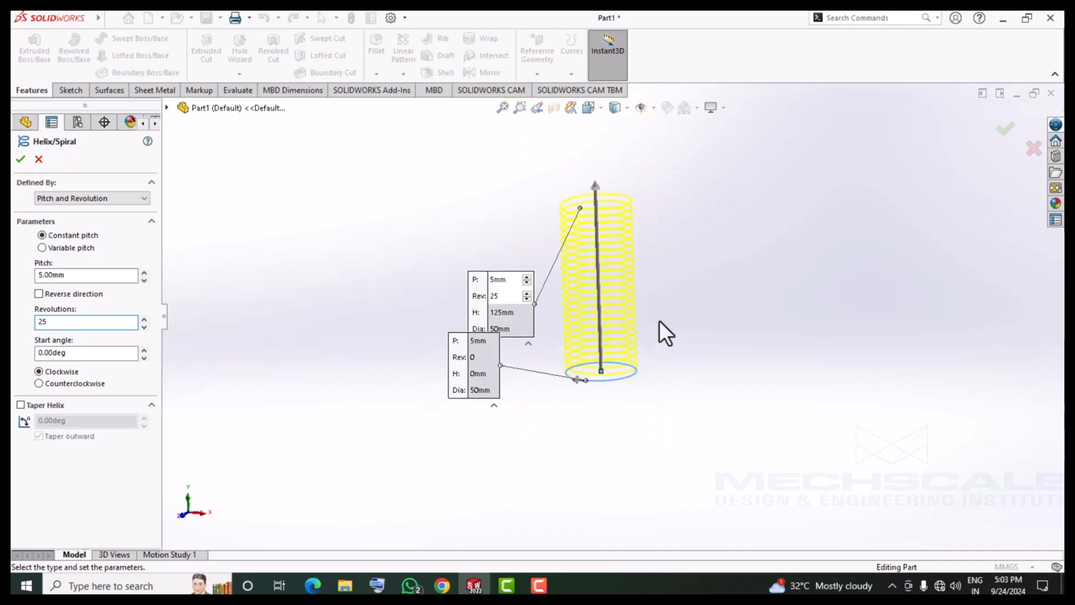
scroll(583, 247, "down", 2)
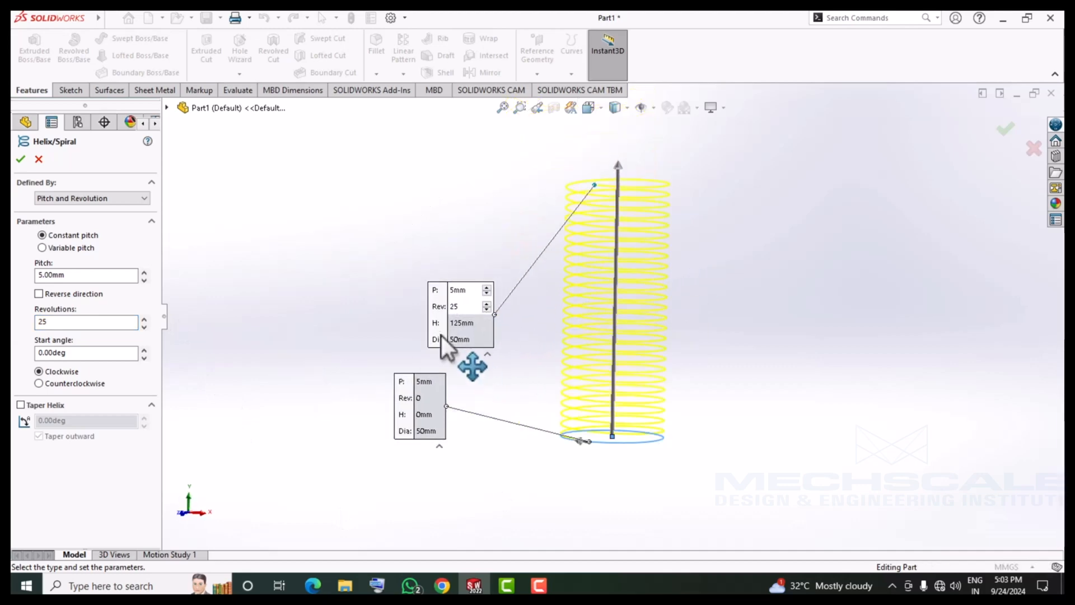
left_click_drag(440, 334, 368, 327)
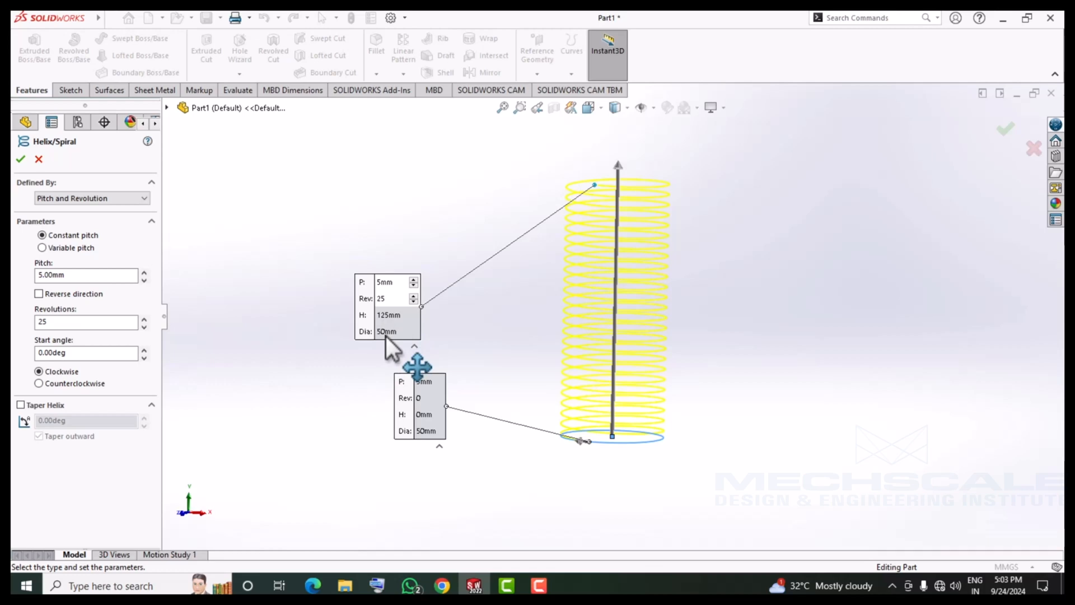
left_click_drag(386, 418, 331, 420)
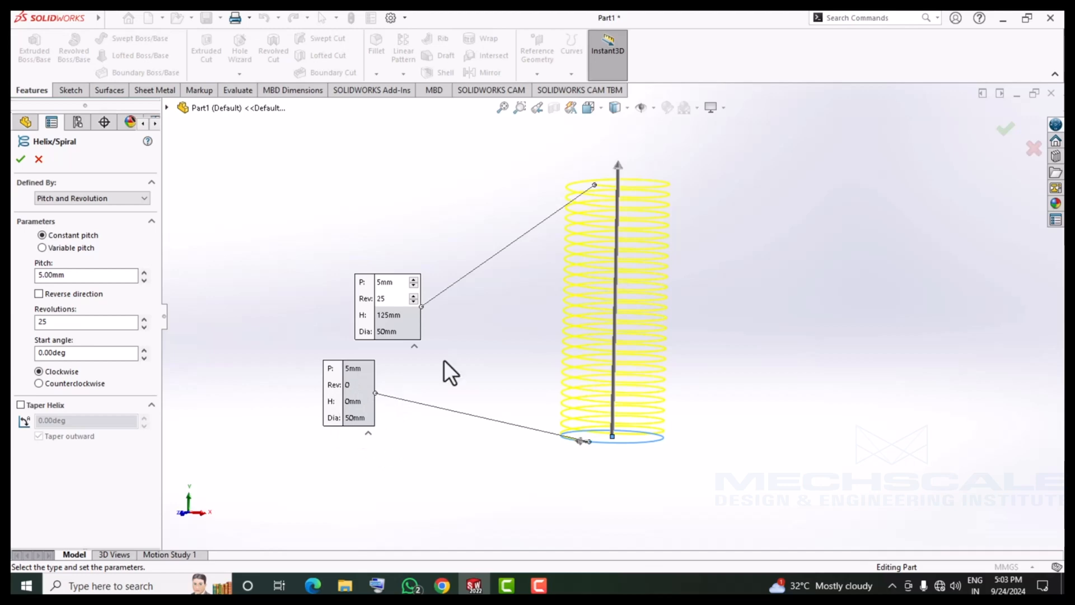
middle_click_drag(442, 372, 524, 352)
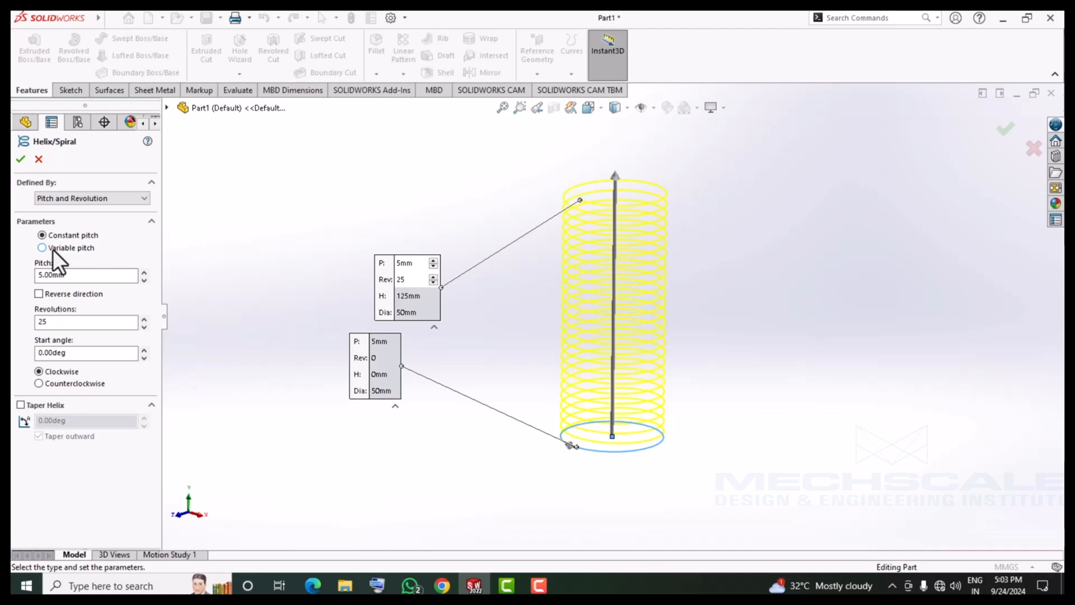
Define the helix by Height and Revolution, with a height of 125 mm and 8 revolutions.
left_click(56, 203)
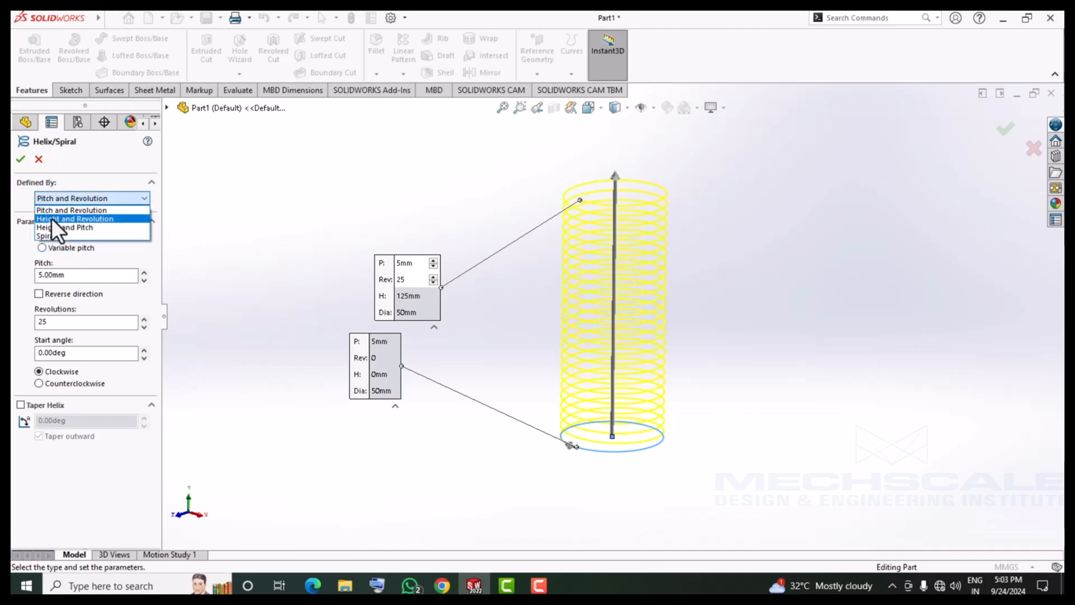
left_click(52, 218)
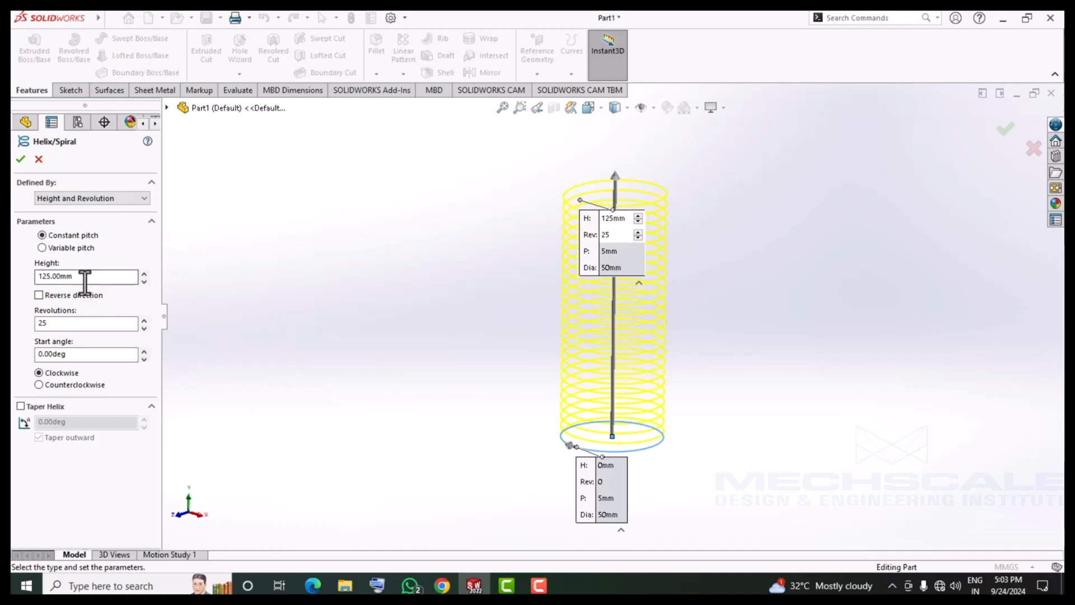
left_click_drag(85, 280, 13, 283)
left_click_drag(106, 324, 26, 316)
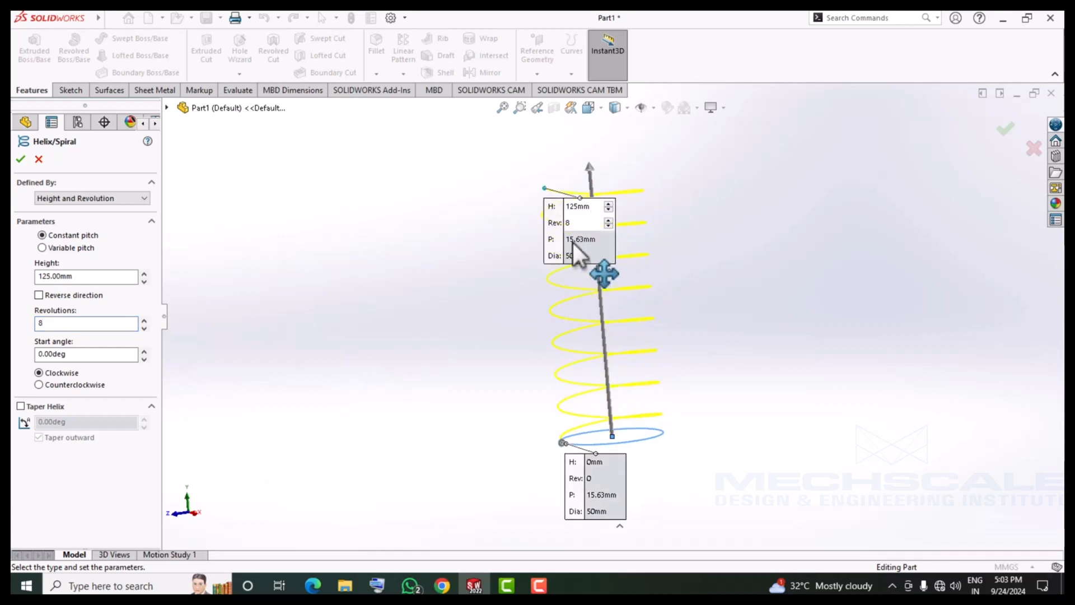
Move the height and revolution callouts away from the coils to inspect the resulting pitch.
left_click_drag(573, 244, 405, 277)
left_click_drag(602, 506, 430, 485)
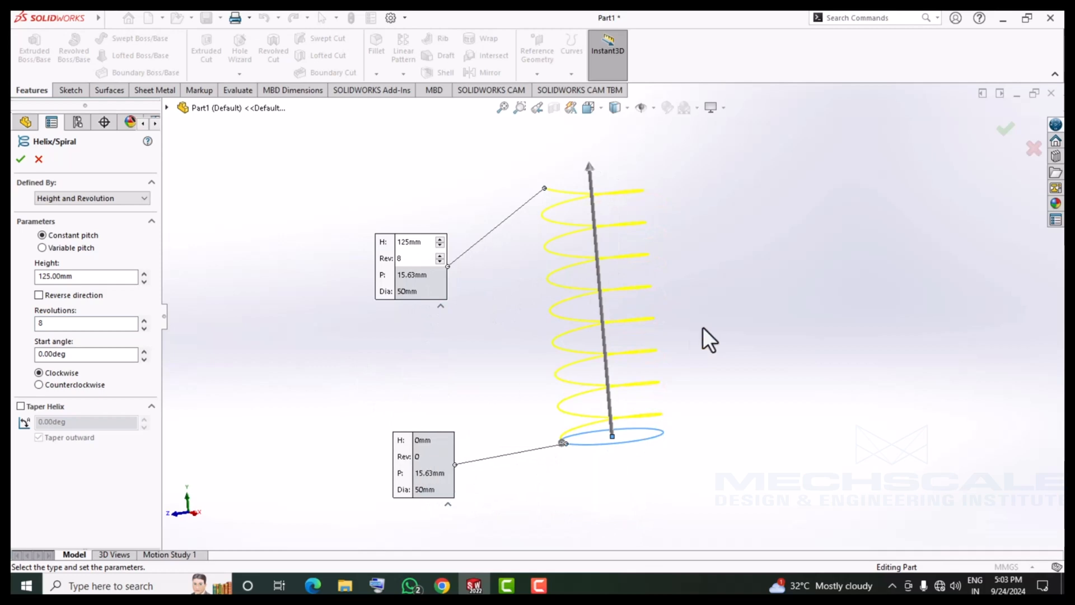
mouse_move(704, 331)
middle_mouse_down()
mouse_move(684, 340)
mouse_move(719, 327)
middle_mouse_up()
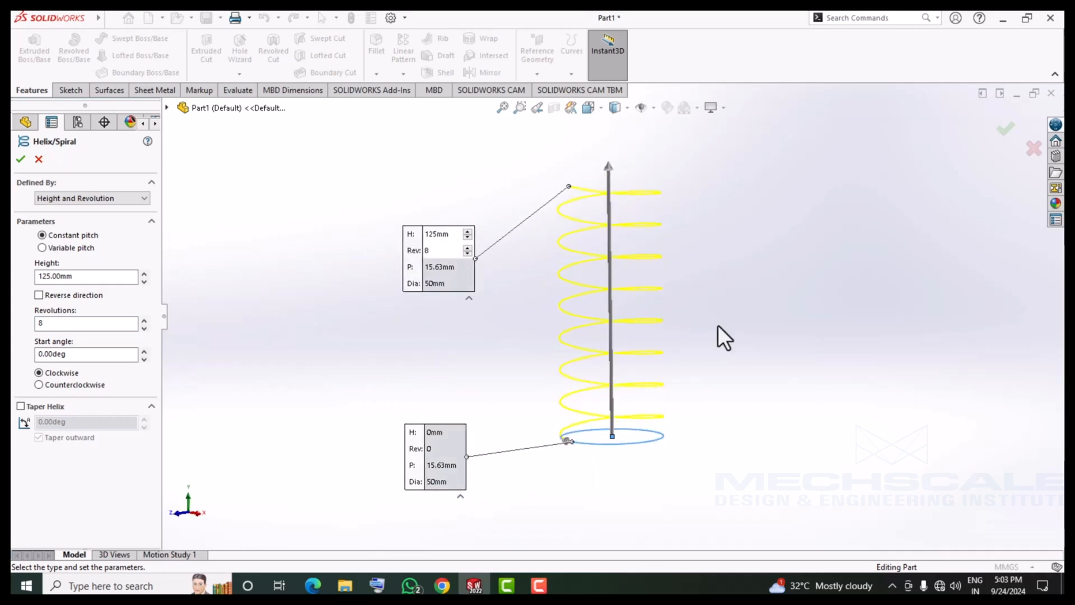
scroll(622, 213, "down", 3)
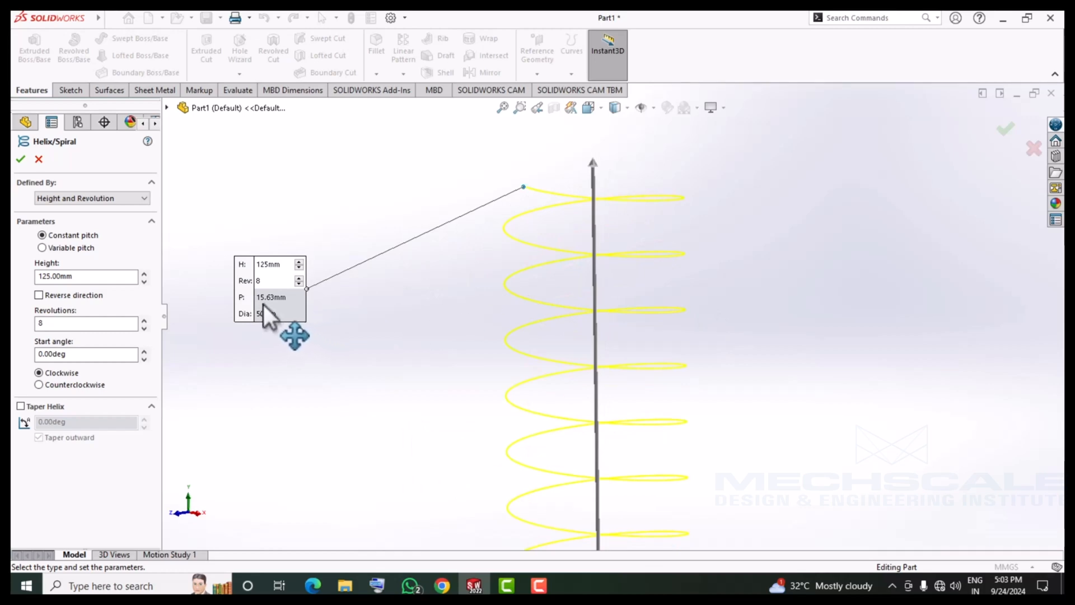
Define the helix by Height and Pitch, try a 5 mm pitch, and set the pitch to 10 mm.
left_click(91, 200)
left_click(79, 226)
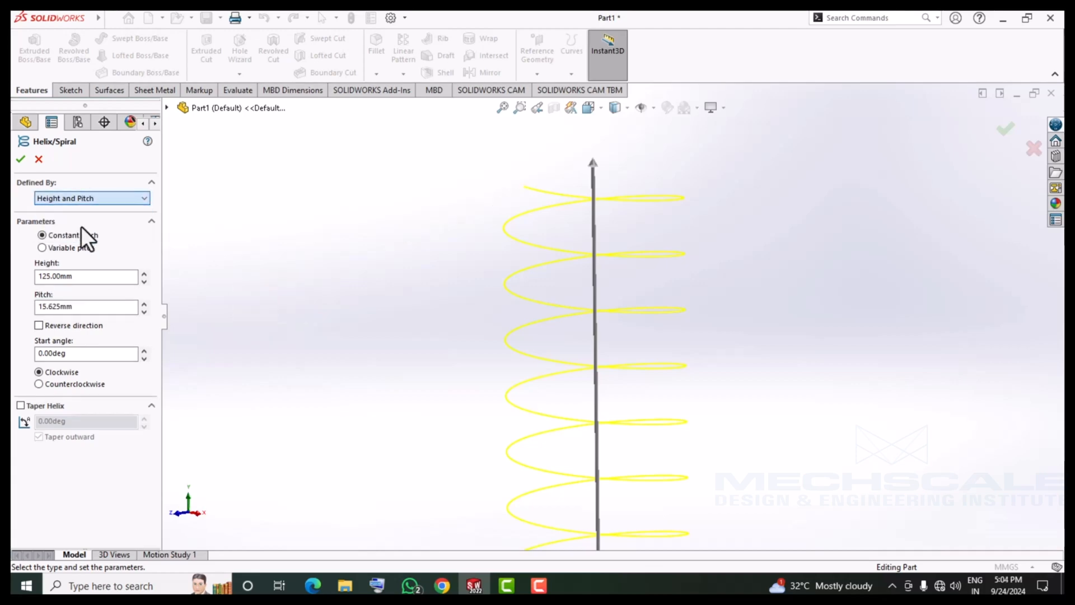
left_click(99, 277)
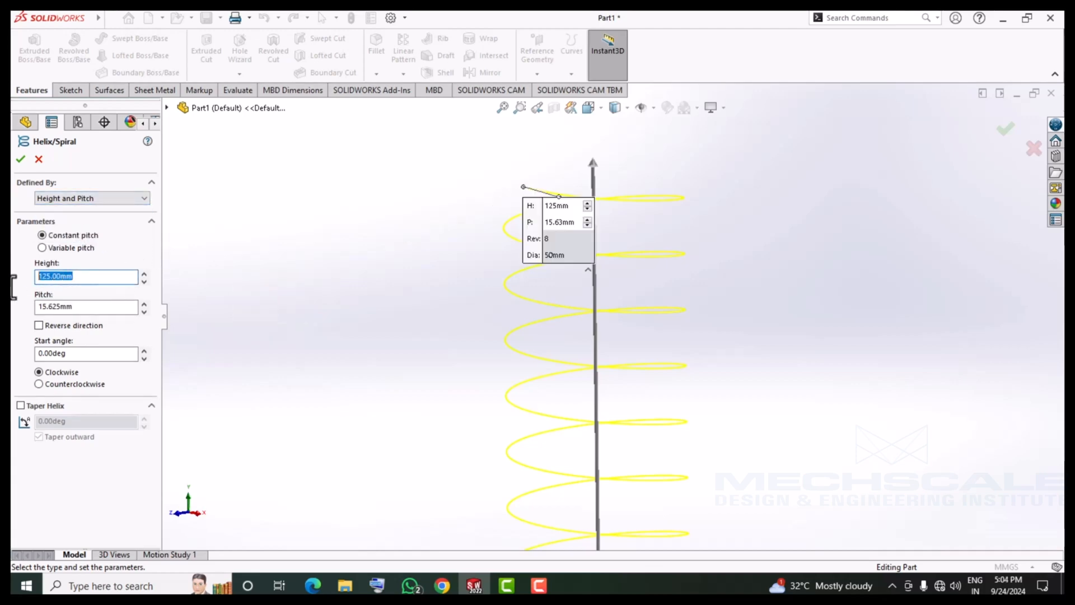
left_click(84, 308)
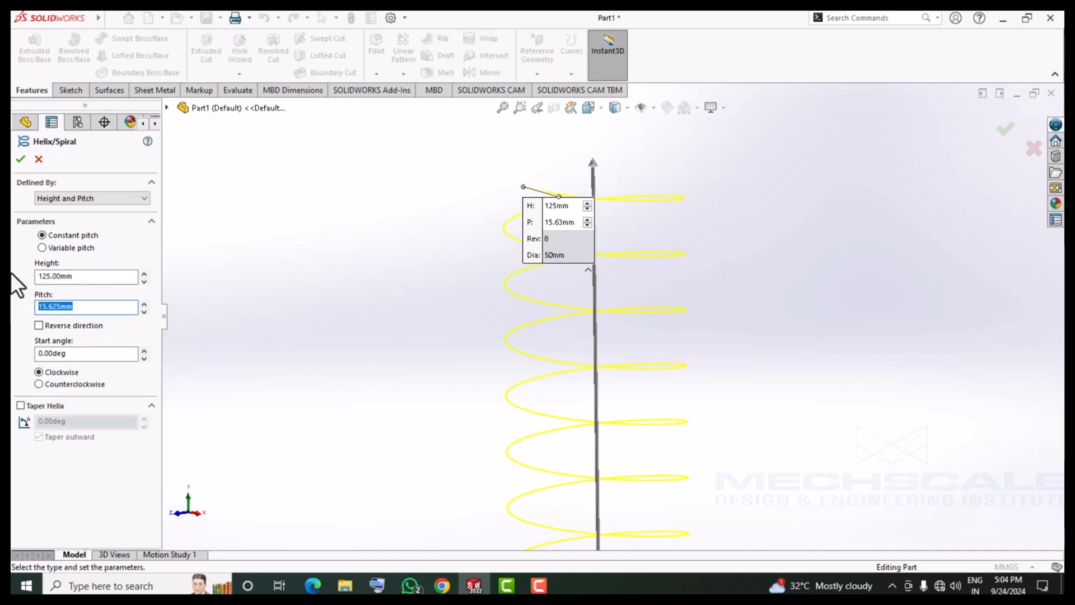
type("5")
key("Return")
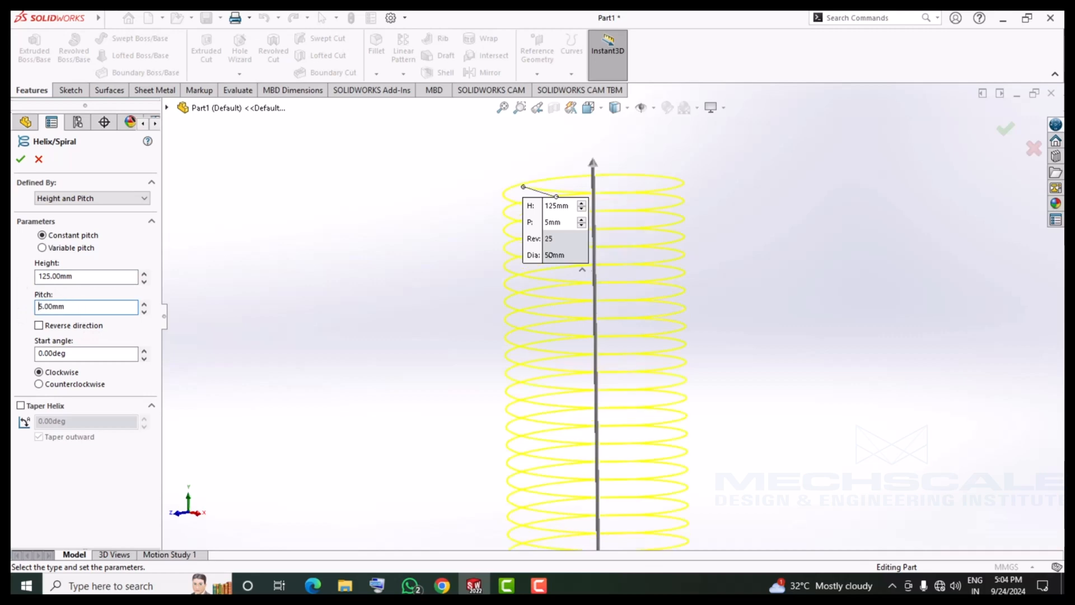
type("10")
key("Return")
Move the start and end callouts of the 10 mm pitch helix clear of the coils.
scroll(314, 397, "up", 2)
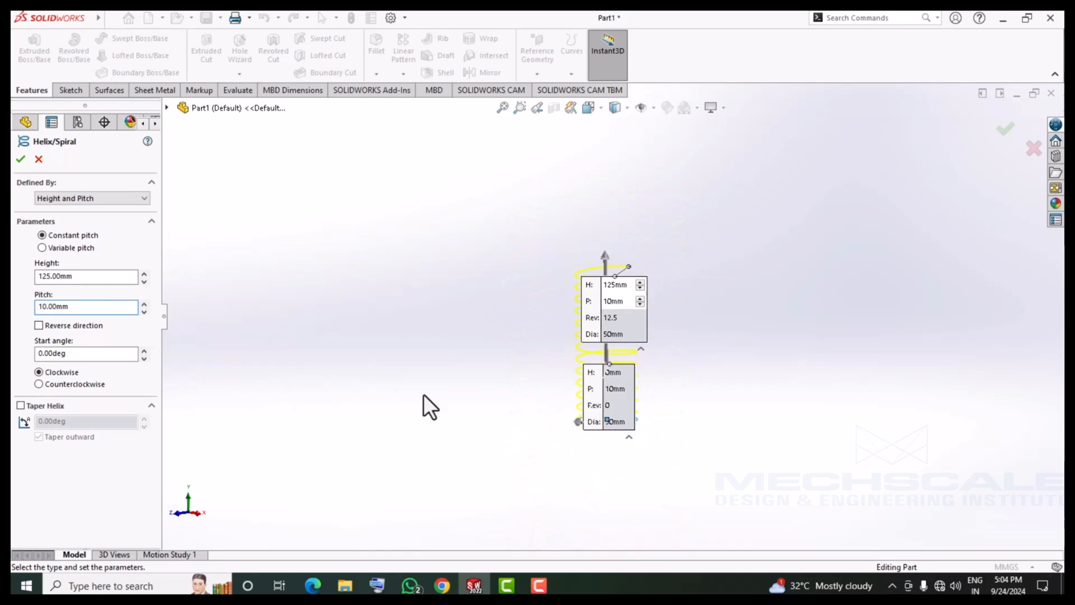
middle_click_drag(423, 394, 411, 394)
left_click_drag(582, 316, 464, 355)
left_click_drag(594, 385, 480, 378)
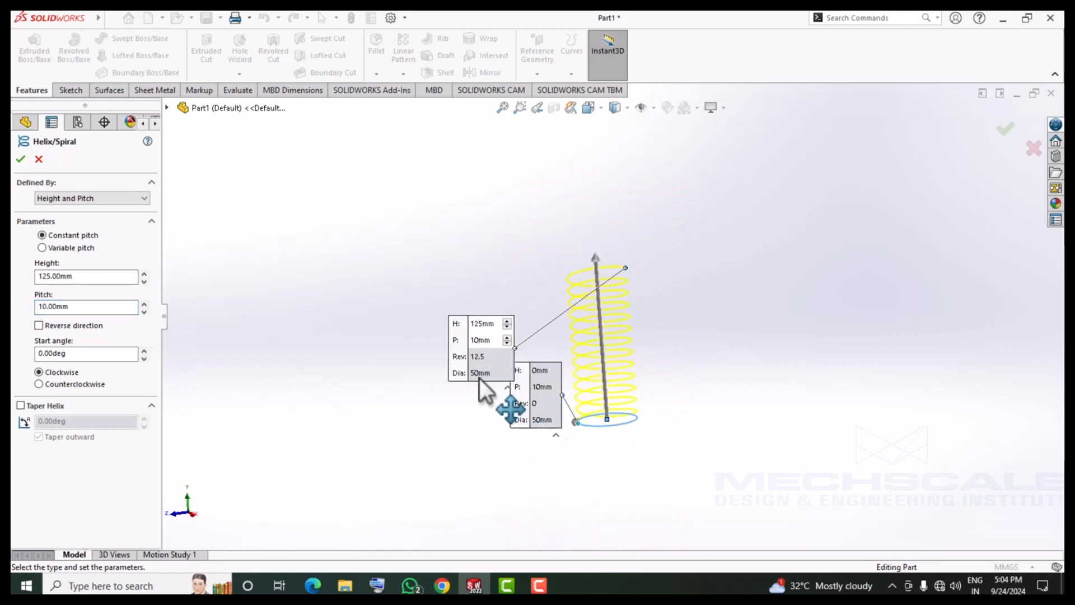
scroll(544, 302, "down", 4)
mouse_move(564, 345)
middle_mouse_down()
mouse_move(565, 311)
mouse_move(519, 278)
mouse_move(552, 341)
mouse_move(543, 350)
mouse_move(549, 314)
mouse_move(562, 327)
middle_mouse_up()
Enable Taper Helix with a 30-degree taper angle and turn off the outward taper.
left_click(55, 407)
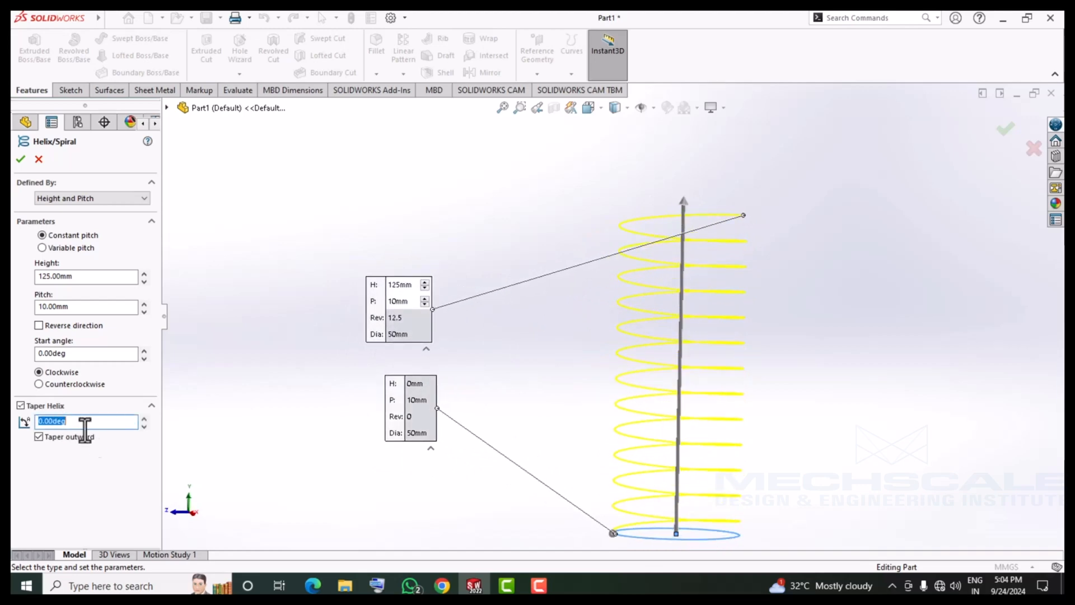
type("30")
key("Return")
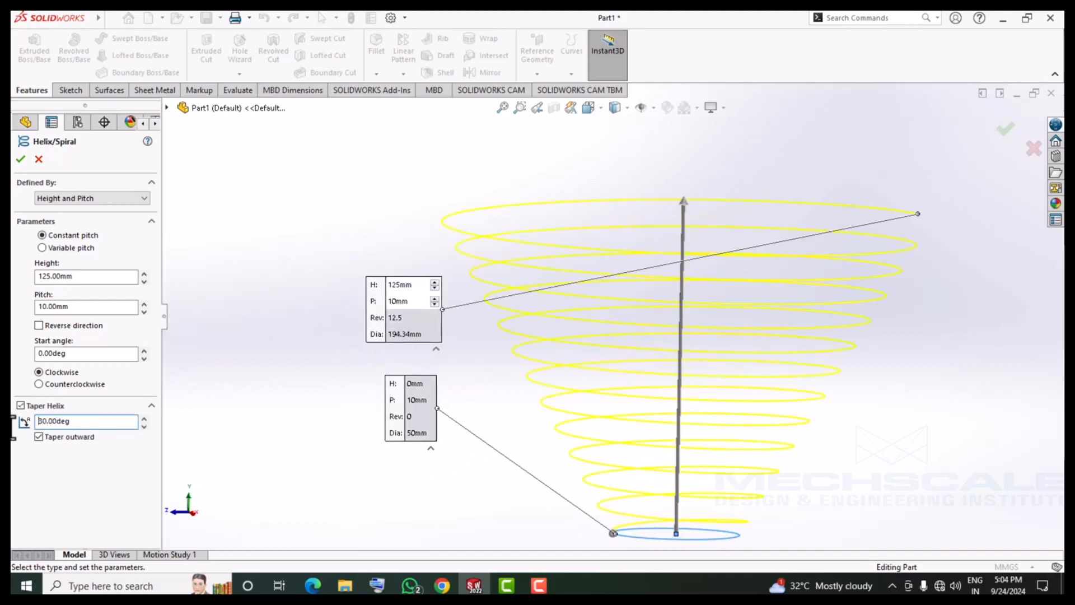
scroll(409, 428, "up", 4)
mouse_move(408, 429)
middle_mouse_down()
mouse_move(376, 429)
mouse_move(403, 420)
middle_mouse_up()
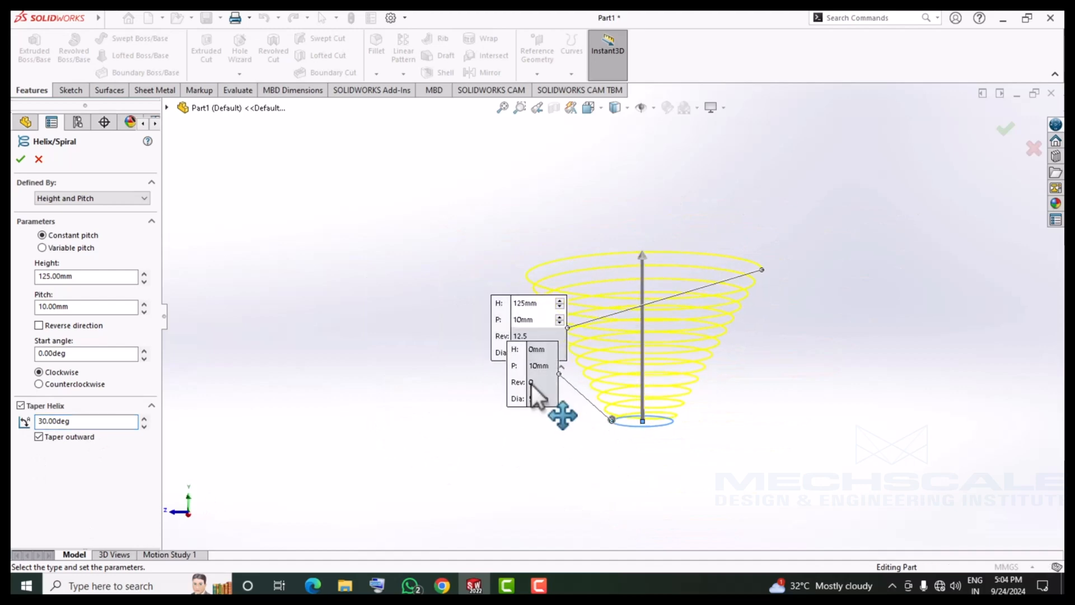
scroll(452, 401, "down", 3)
scroll(453, 400, "down", 1)
left_click(39, 437)
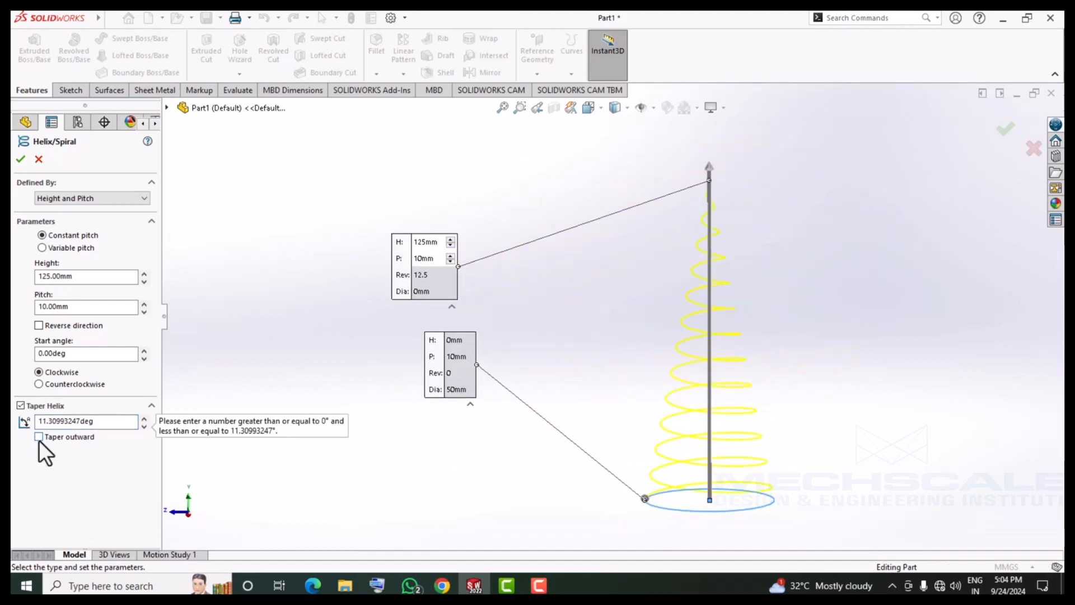
Toggle the helix's taper direction, leave Taper outward on, and create the tapered helix.
left_click(39, 437)
left_click(38, 437)
left_click(39, 437)
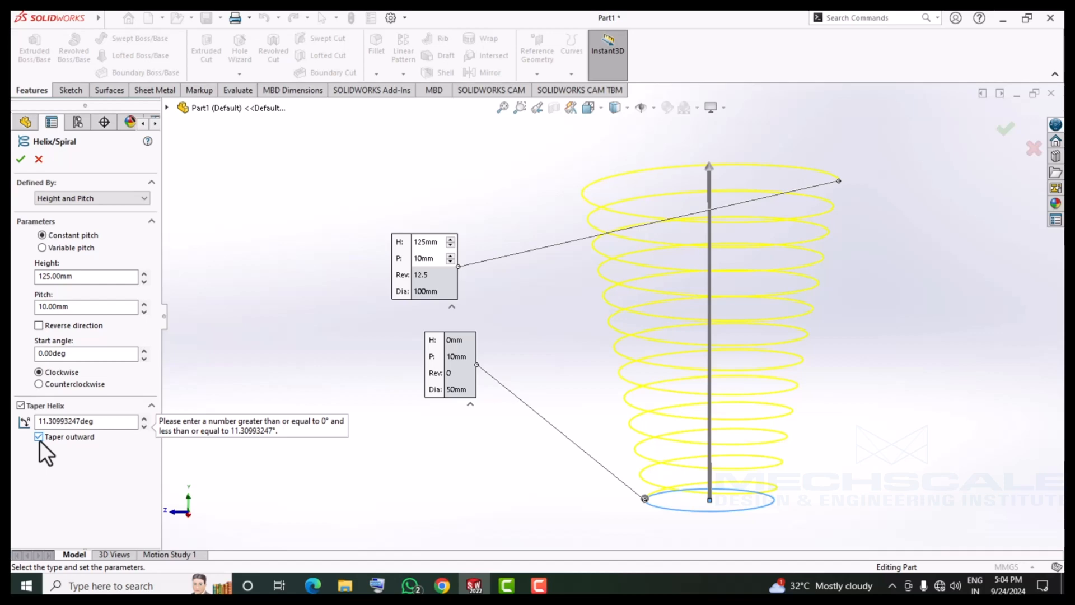
left_click(21, 160)
mouse_move(272, 333)
middle_mouse_down()
mouse_move(428, 364)
mouse_move(444, 357)
mouse_move(286, 337)
middle_mouse_up()
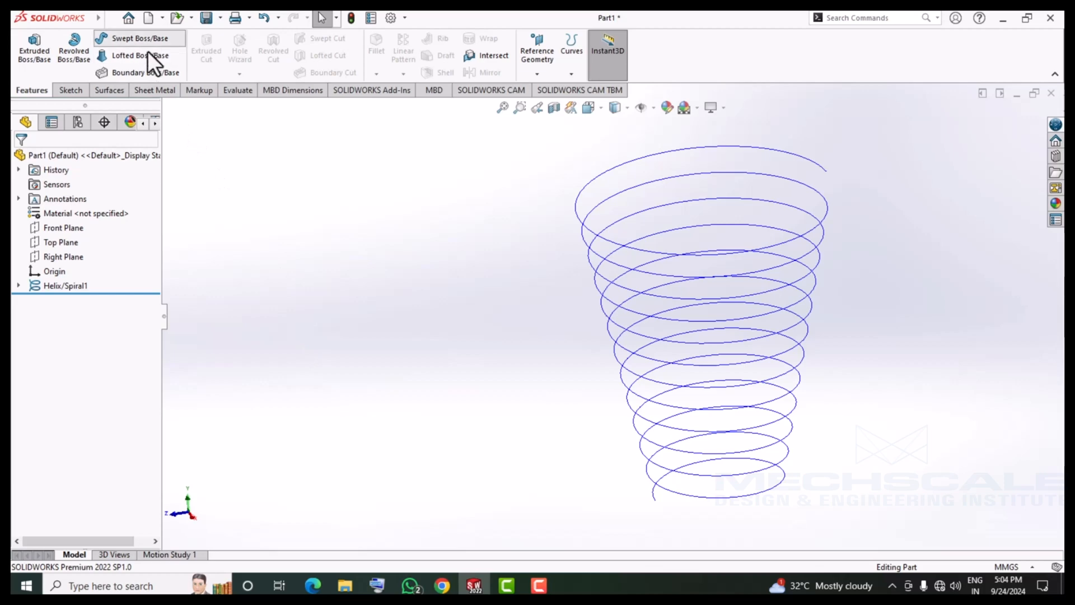
Sweep a 10 mm circular profile along the tapered helix to form a solid coil.
left_click(137, 38)
left_click(79, 211)
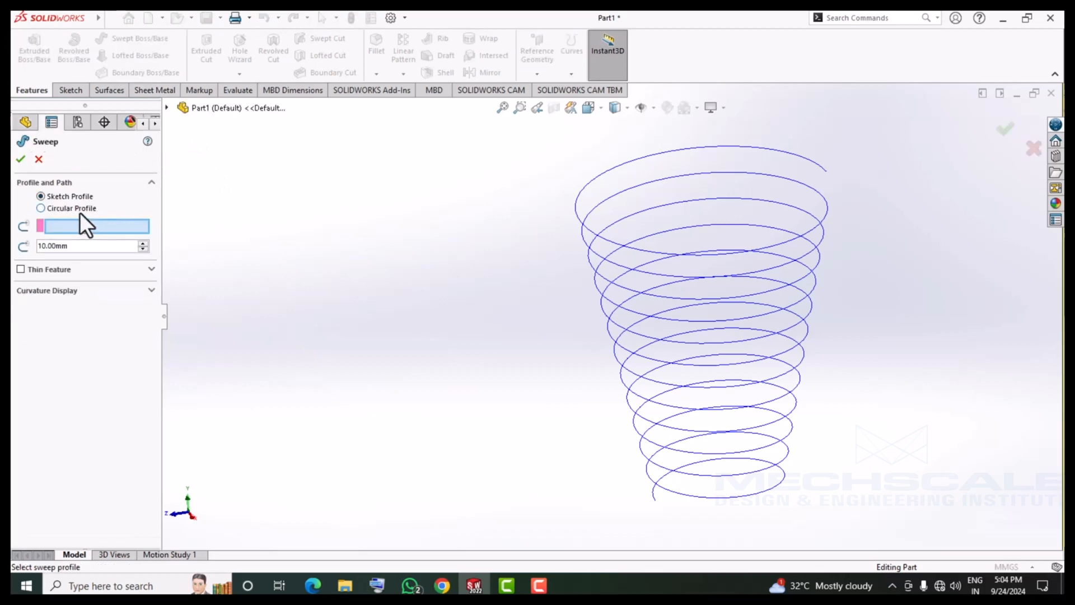
left_click(609, 170)
middle_click_drag(610, 170, 546, 173)
left_click(20, 159)
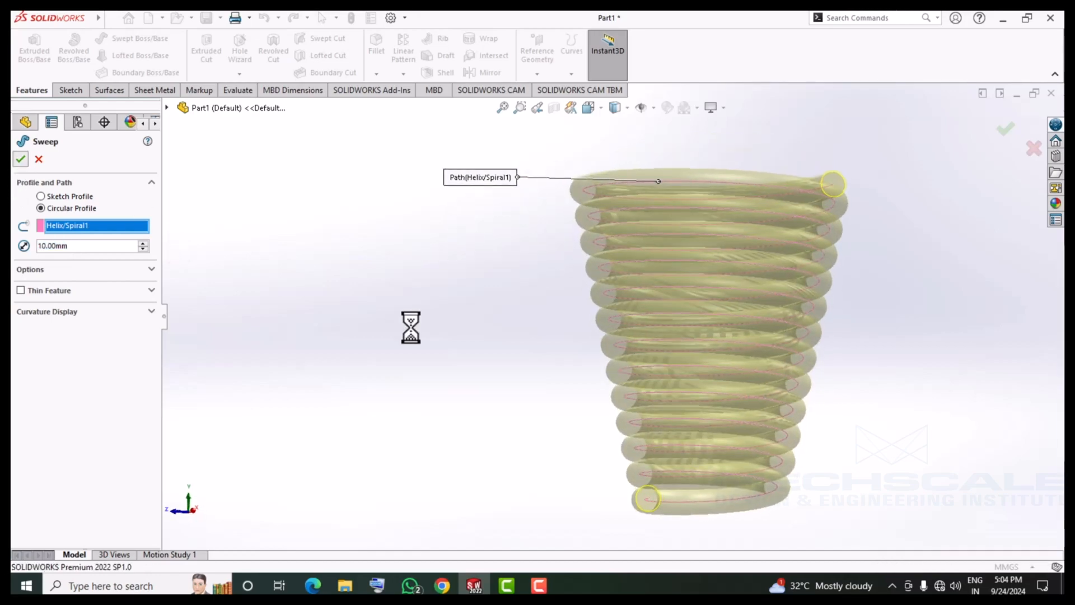
middle_click_drag(411, 328, 448, 403)
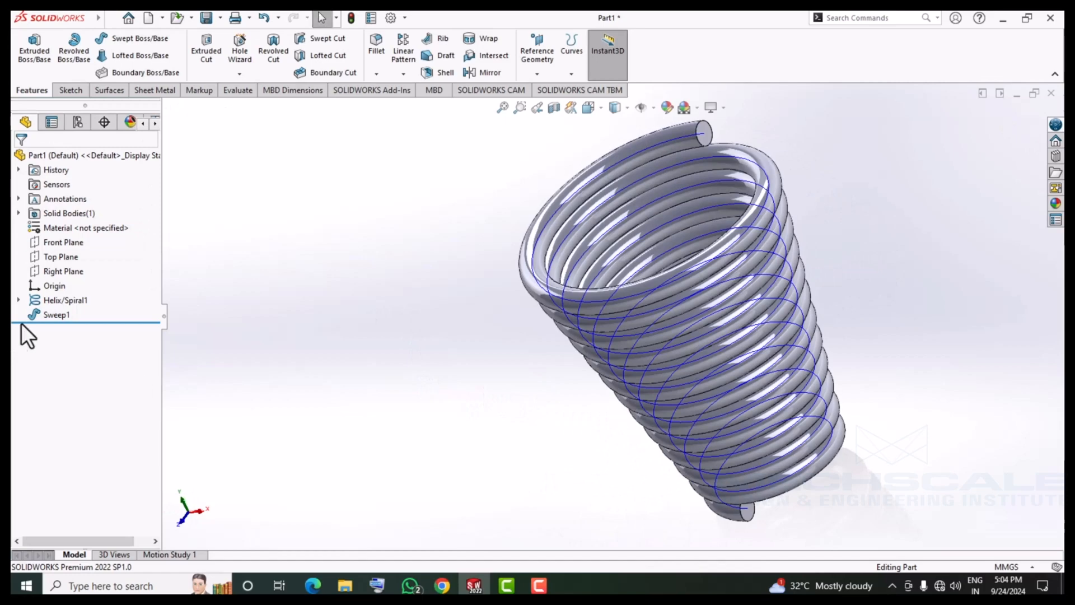
Hide the helix curve so that only the swept coil body is displayed.
left_click(18, 301)
right_click(76, 315)
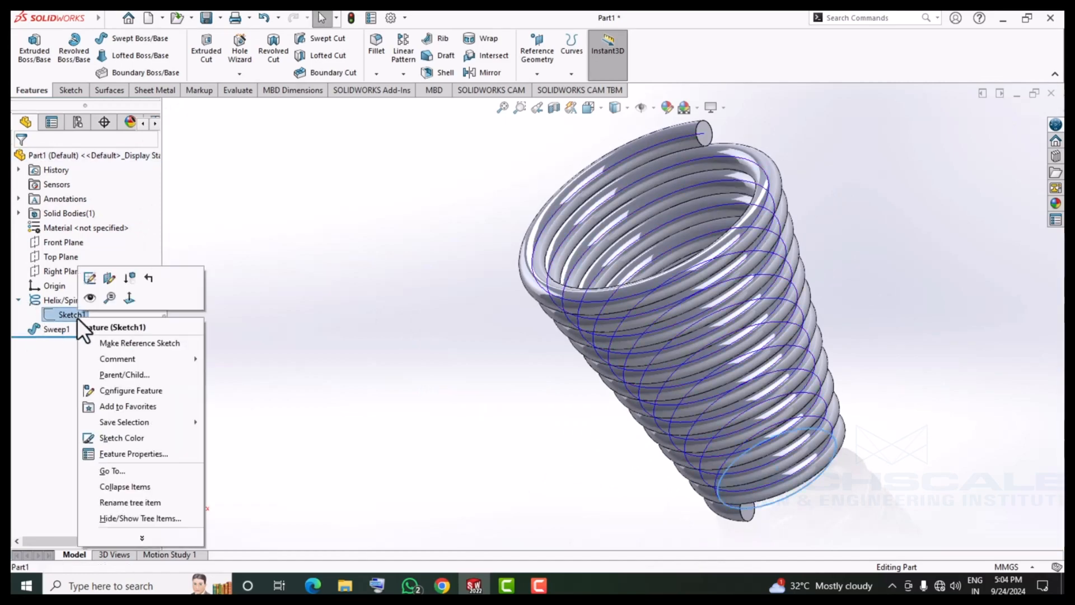
right_click(43, 300)
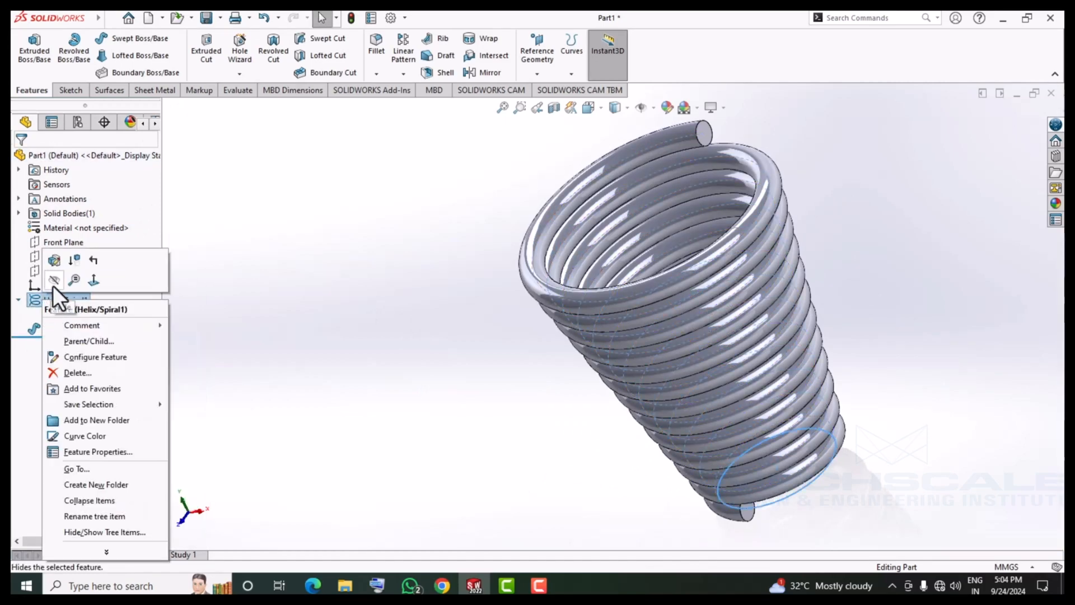
left_click(53, 285)
middle_click_drag(355, 378, 517, 345)
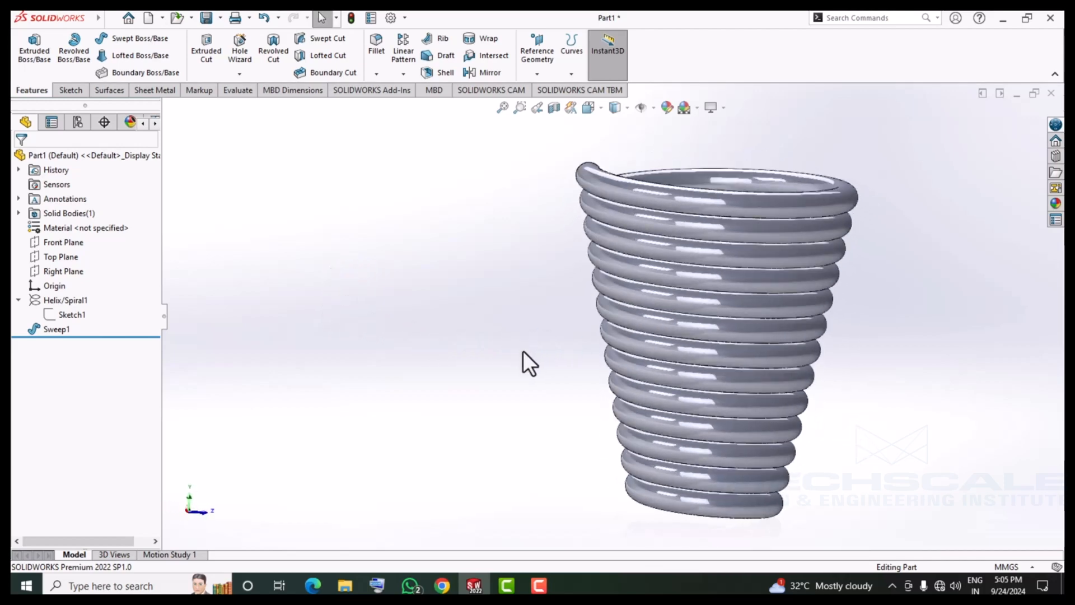
Close the coil part without saving it and create a new part document.
left_click(1051, 93)
left_click(498, 317)
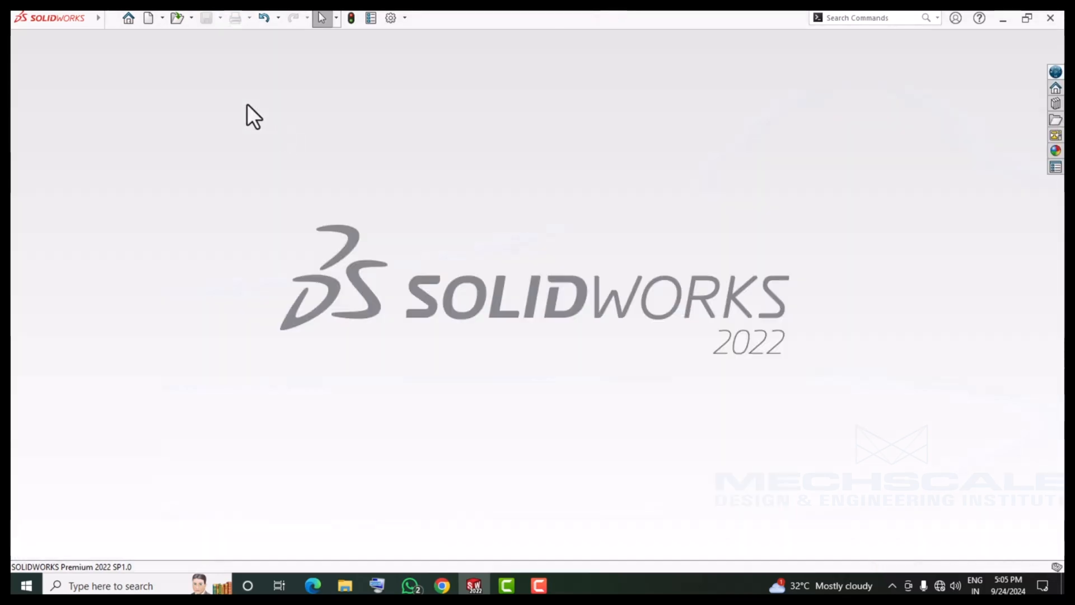
left_click(148, 18)
left_click(537, 515)
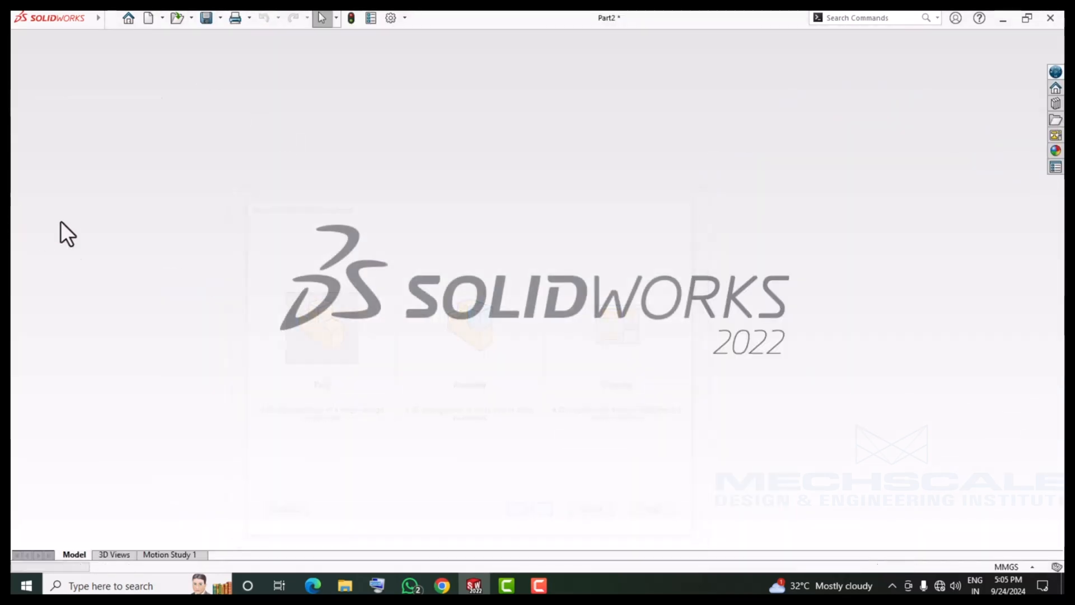
Sketch a circle of 25 mm radius centred on the origin on the Top Plane.
right_click(55, 243)
left_click(67, 228)
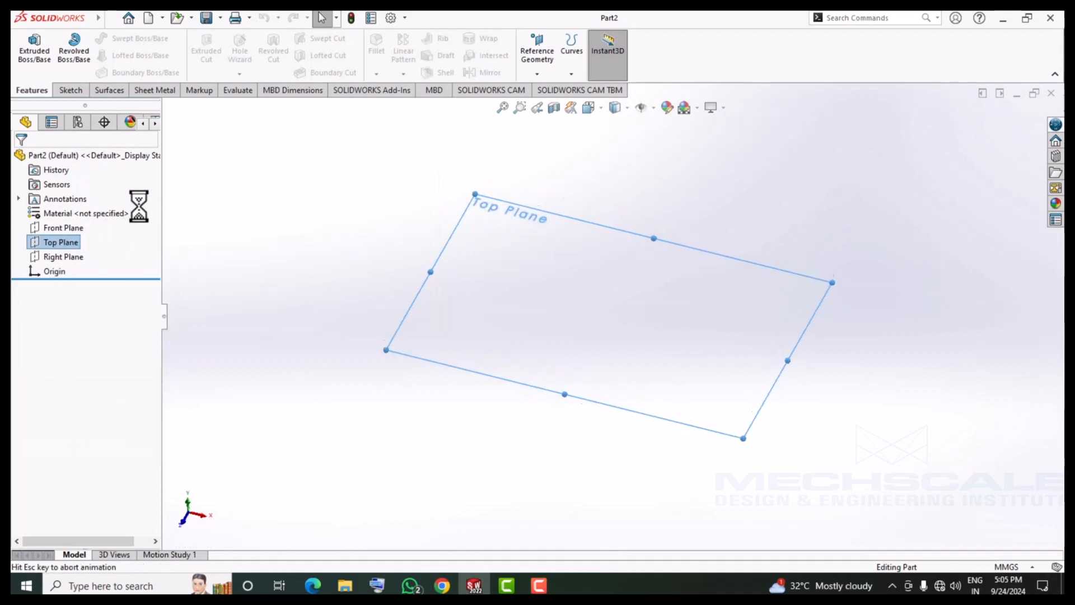
left_click(123, 38)
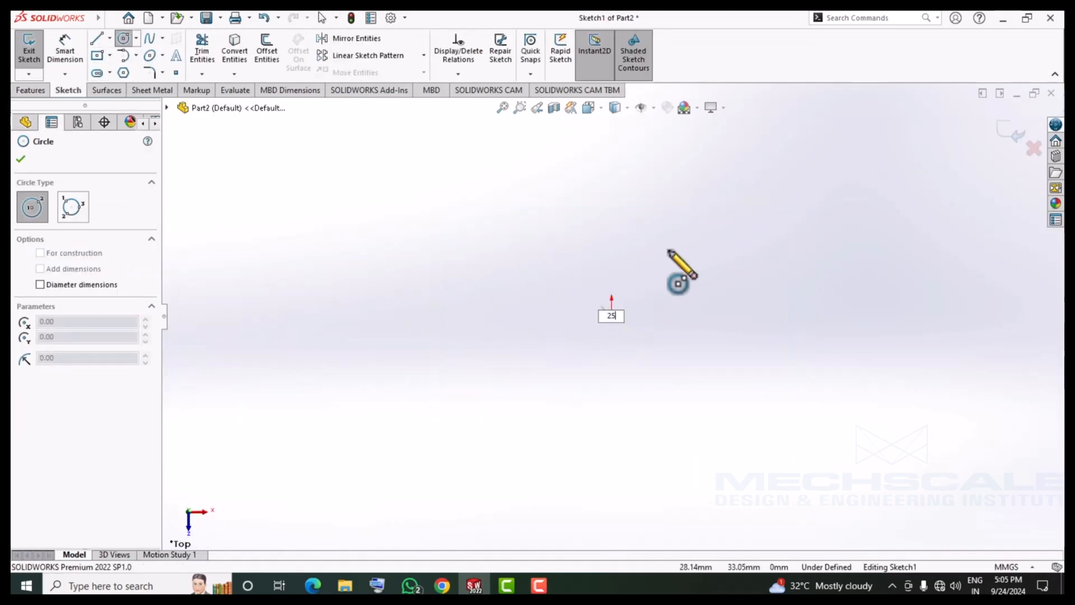
type("25")
key("Return")
right_click(883, 247)
left_click(896, 241)
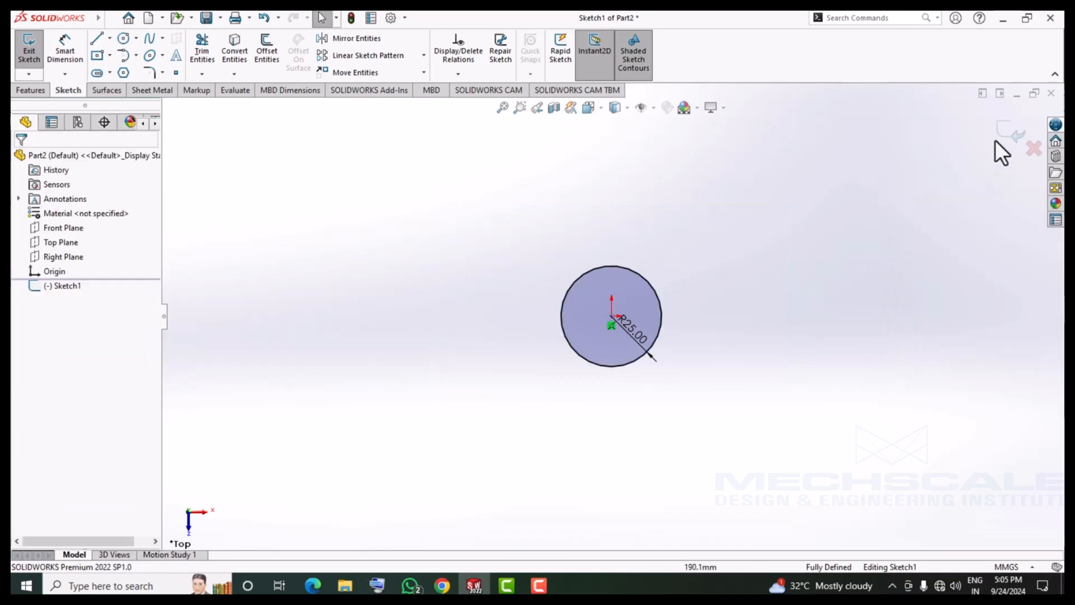
Exit the circle sketch and start a Helix and Spiral curve from it.
left_click(1008, 132)
left_click(571, 69)
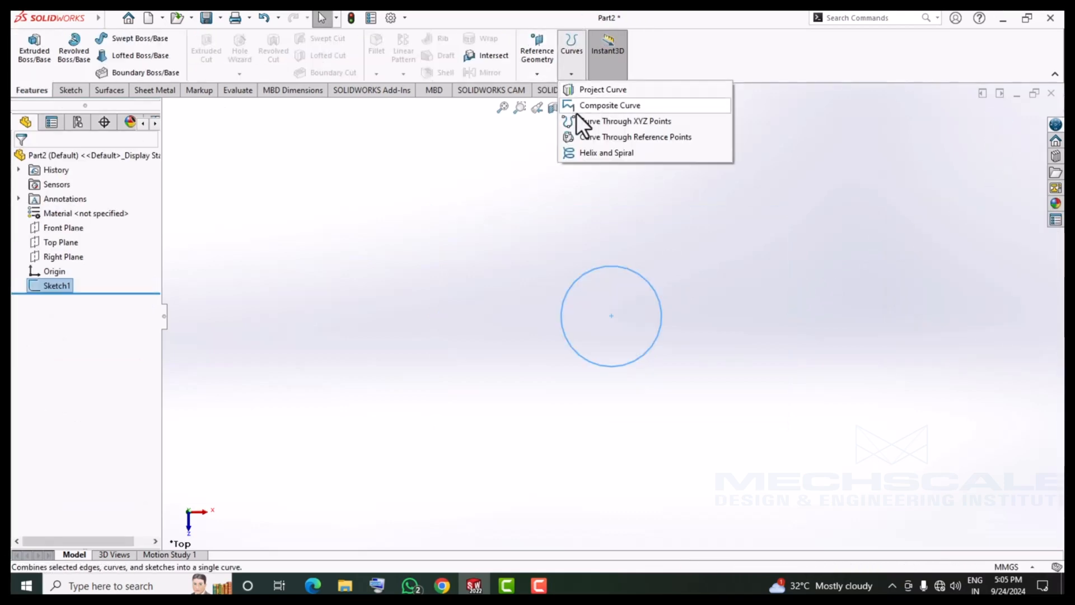
left_click(579, 156)
middle_click_drag(492, 300, 477, 112)
scroll(433, 300, "up", 3)
scroll(695, 197, "down", 2)
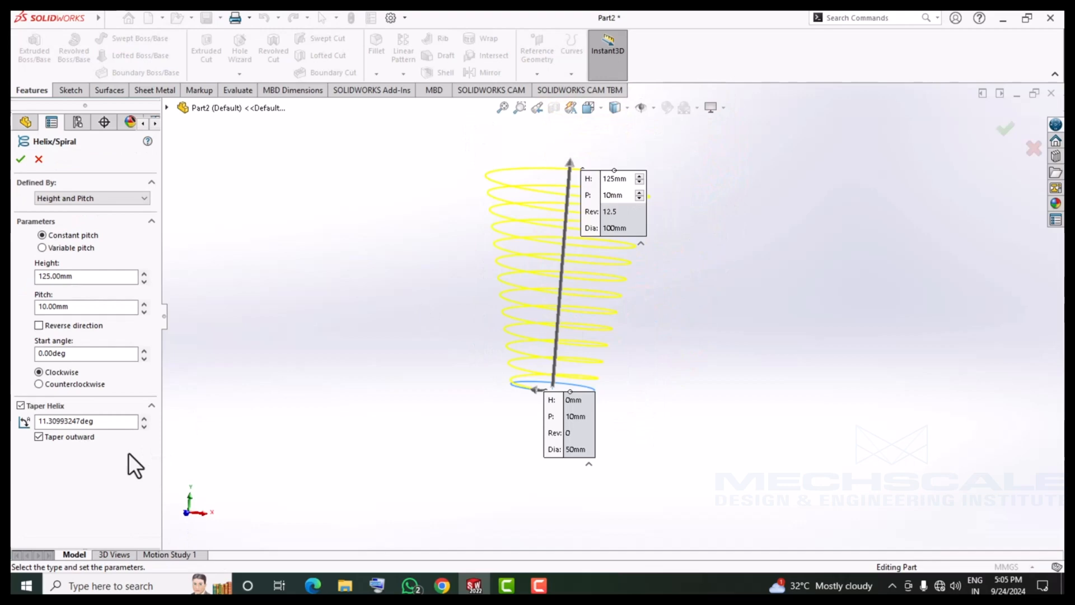
Turn off Taper Helix and switch the helix to Variable pitch.
left_click(21, 406)
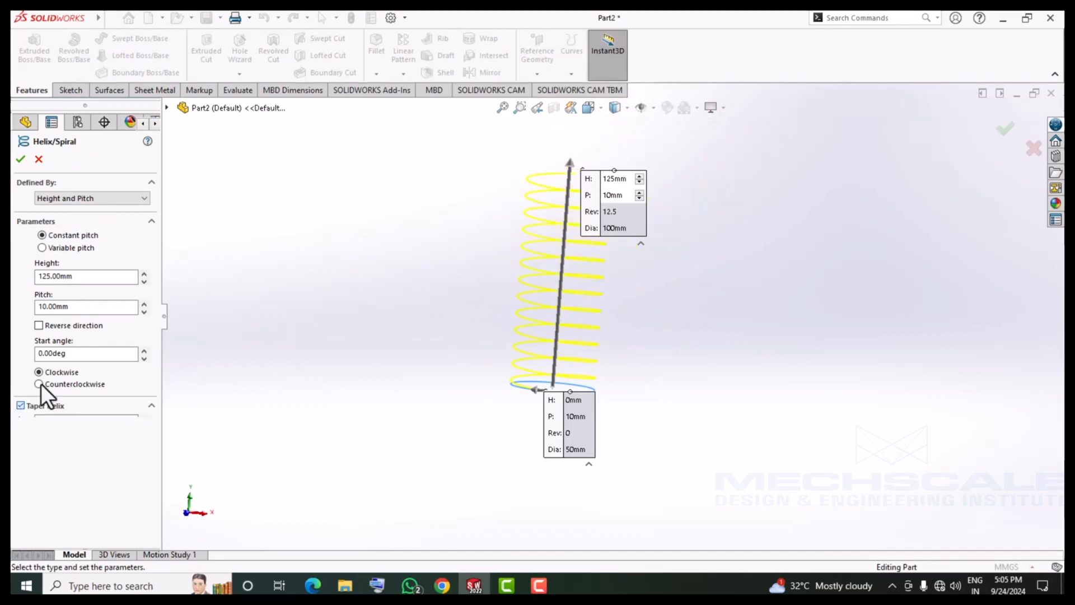
left_click(43, 247)
middle_click_drag(492, 420, 512, 419)
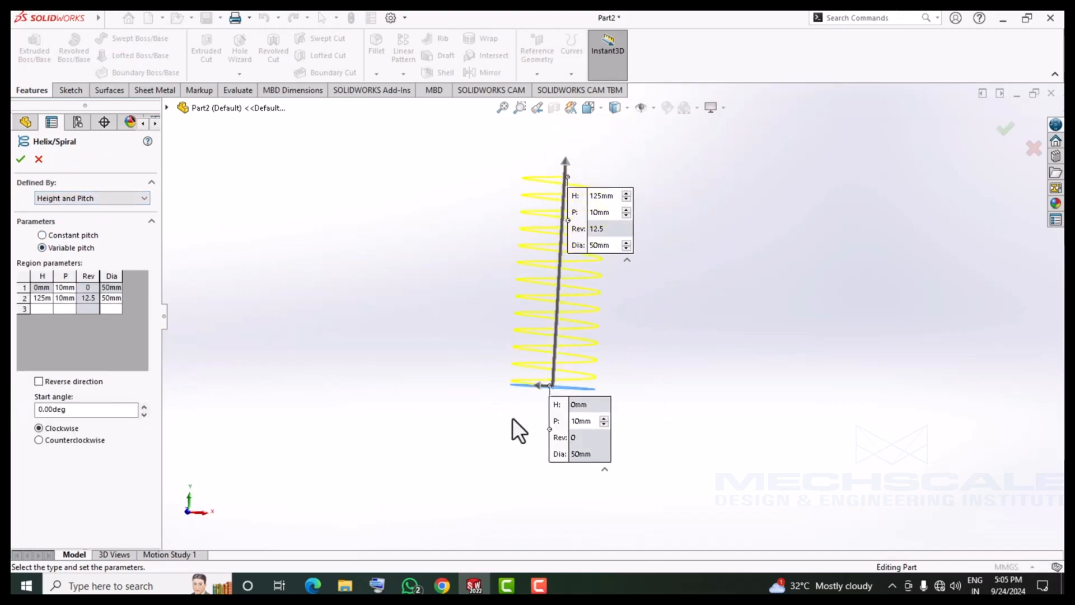
Move the start and end callouts of the variable pitch helix clear of the coils.
left_click_drag(580, 212, 345, 243)
left_click_drag(568, 408, 368, 405)
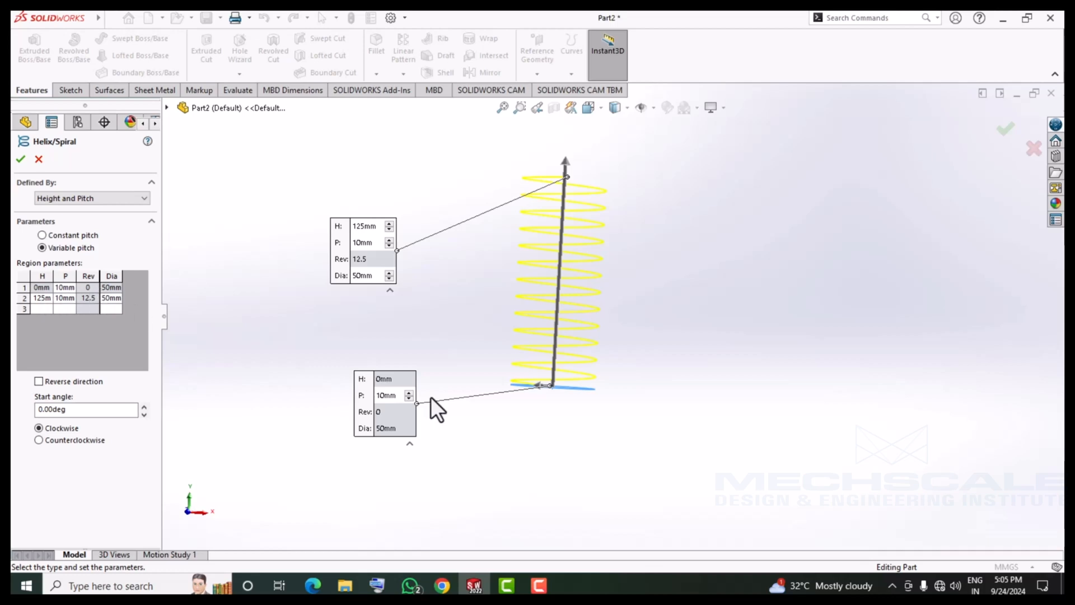
middle_click_drag(566, 389, 536, 374)
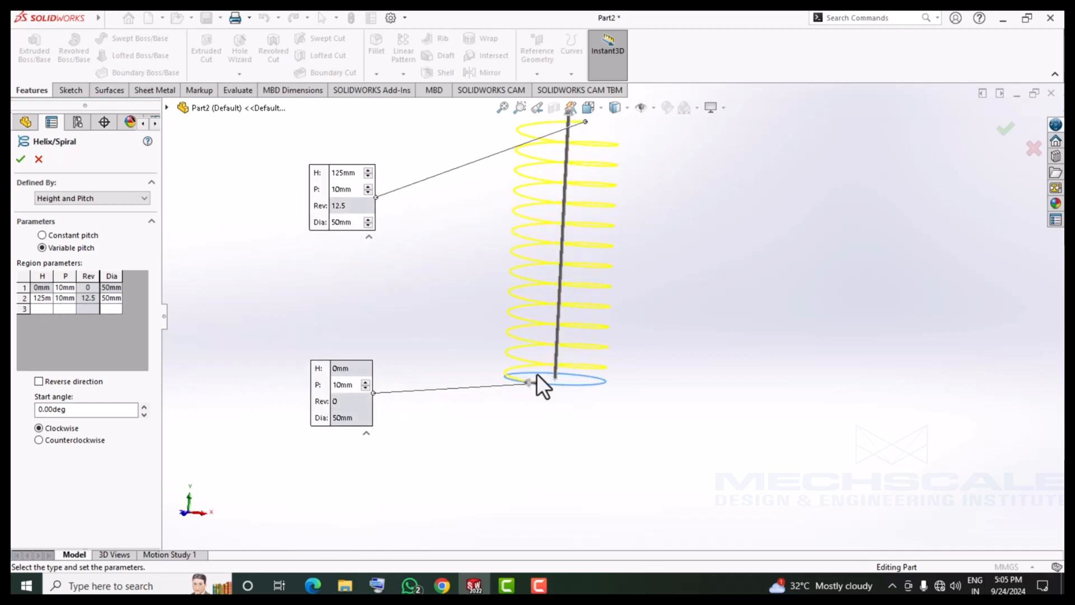
Set the second region of the helix to a height of 10 mm and a pitch of 5 mm.
left_click(41, 299)
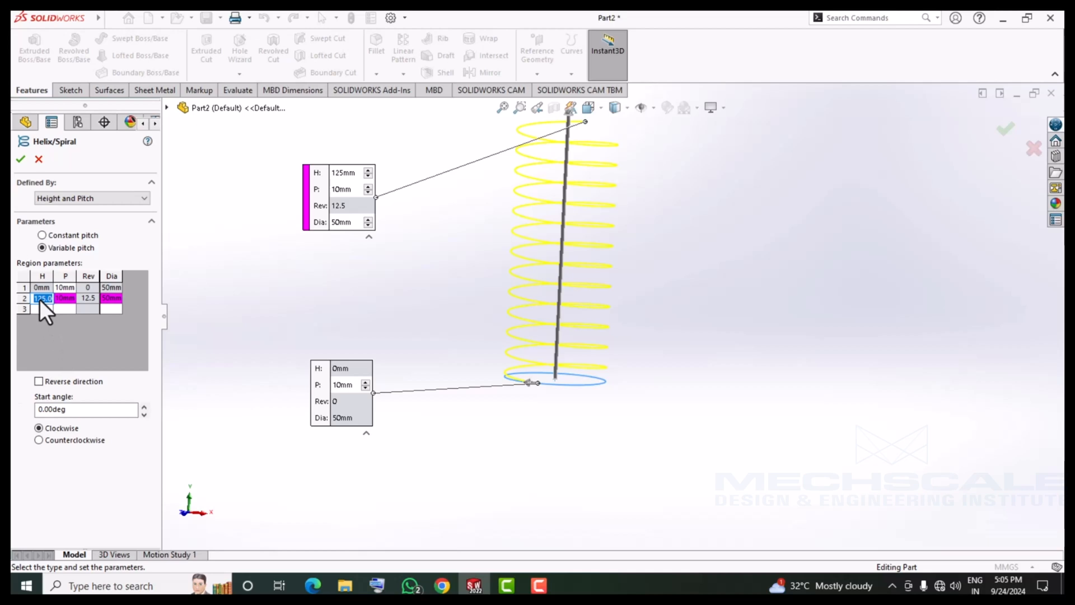
type("10")
key("Tab")
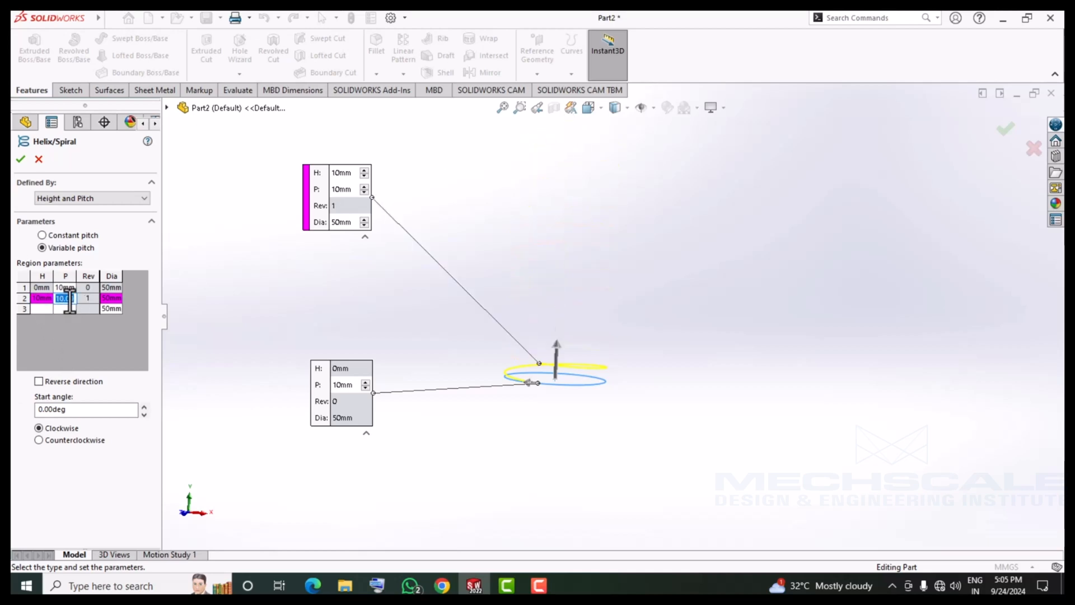
scroll(538, 380, "down", 5)
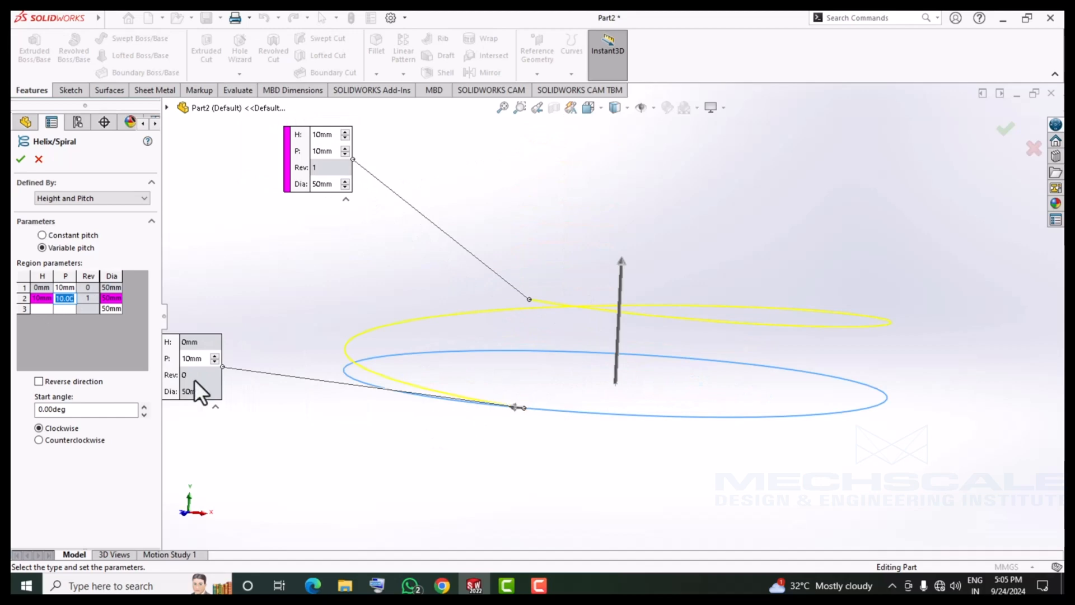
type("5")
key("Tab")
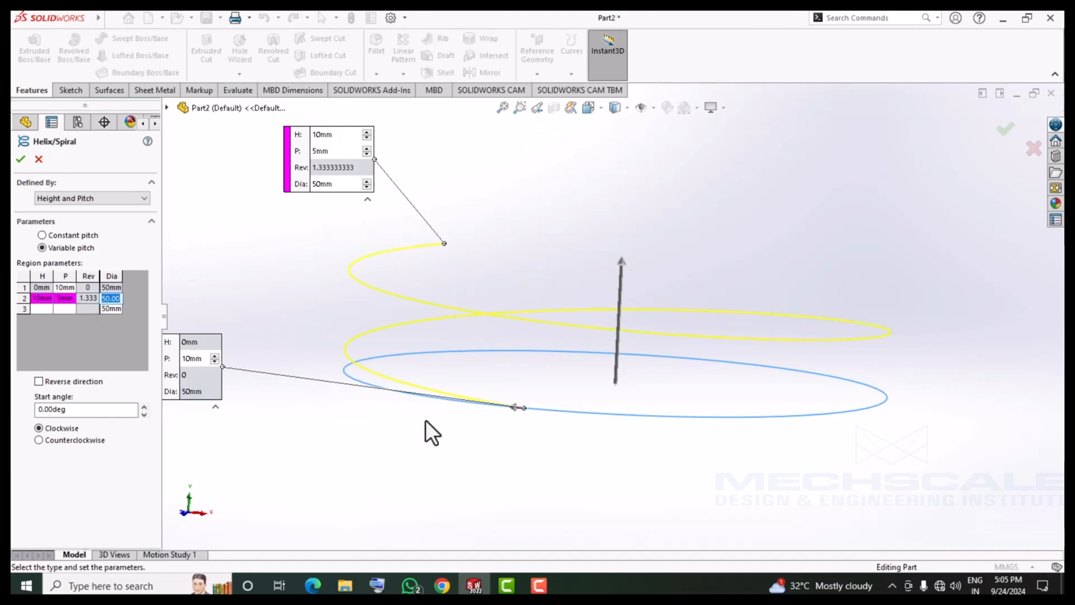
middle_click_drag(426, 421, 442, 442)
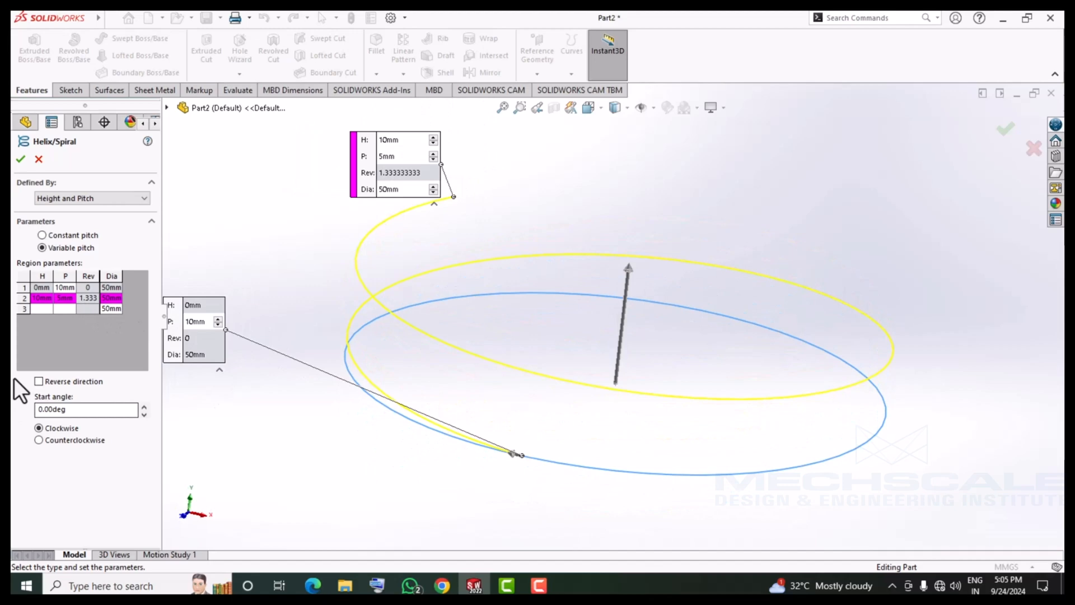
Add a third helix region with a height of 25 mm, a pitch of 3 mm and a diameter of 30 mm.
left_click(34, 307)
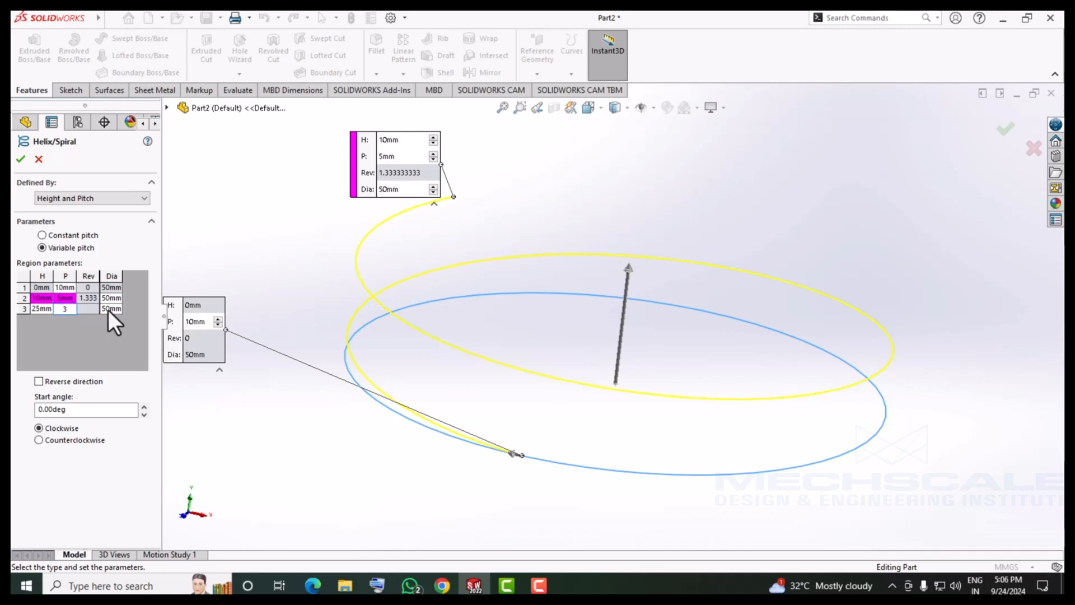
key("Tab")
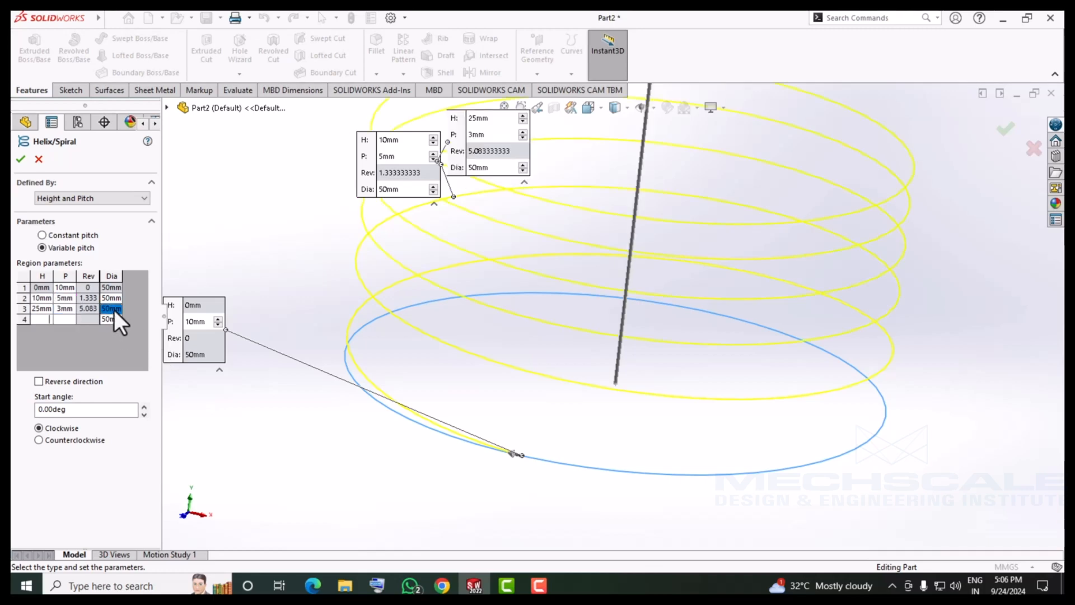
type("30")
left_click(113, 310)
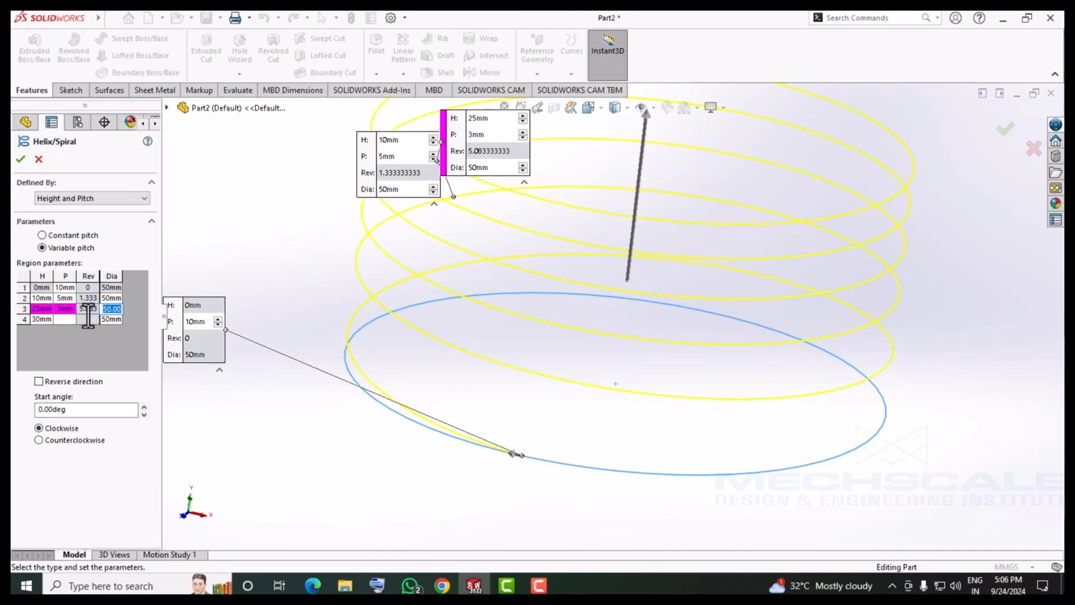
key("Tab")
scroll(414, 445, "up", 4)
middle_click_drag(418, 445, 442, 432)
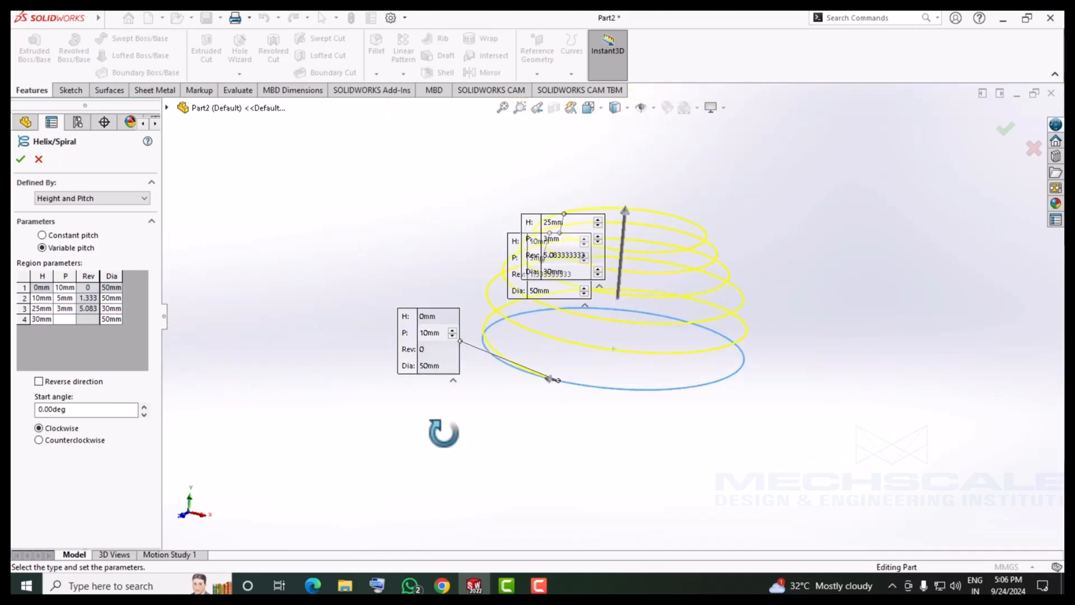
Separate the overlapping callouts of the second and third regions and move them away from the coils.
scroll(448, 424, "up", 1)
left_click_drag(547, 280, 371, 194)
left_click_drag(549, 238, 415, 155)
middle_click_drag(476, 317, 490, 277)
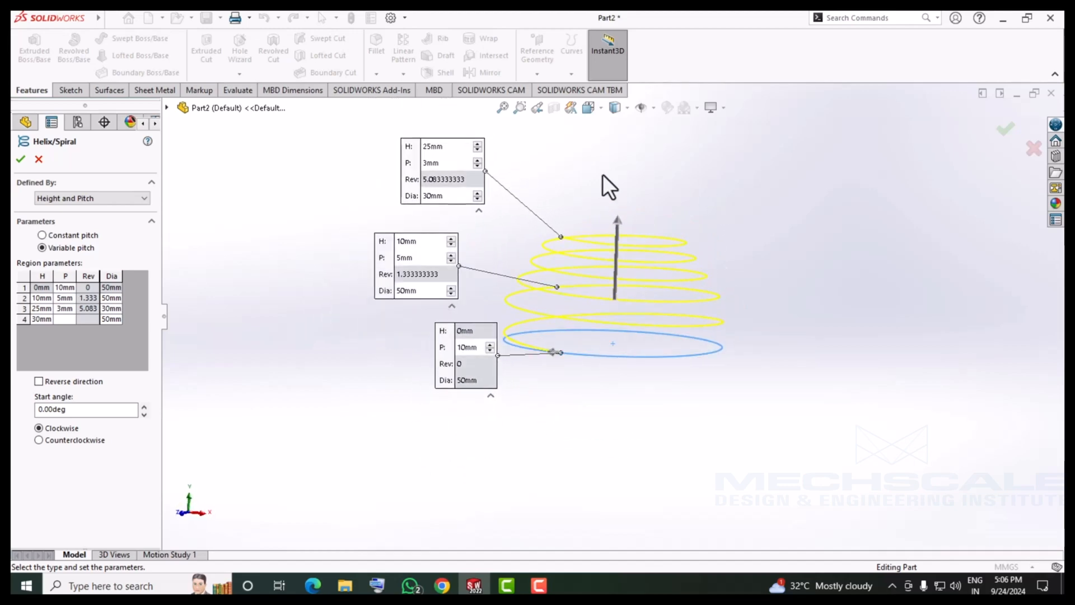
Set the fourth region of the helix to a height of 40 mm and a pitch of 10 mm.
scroll(602, 173, "down", 2)
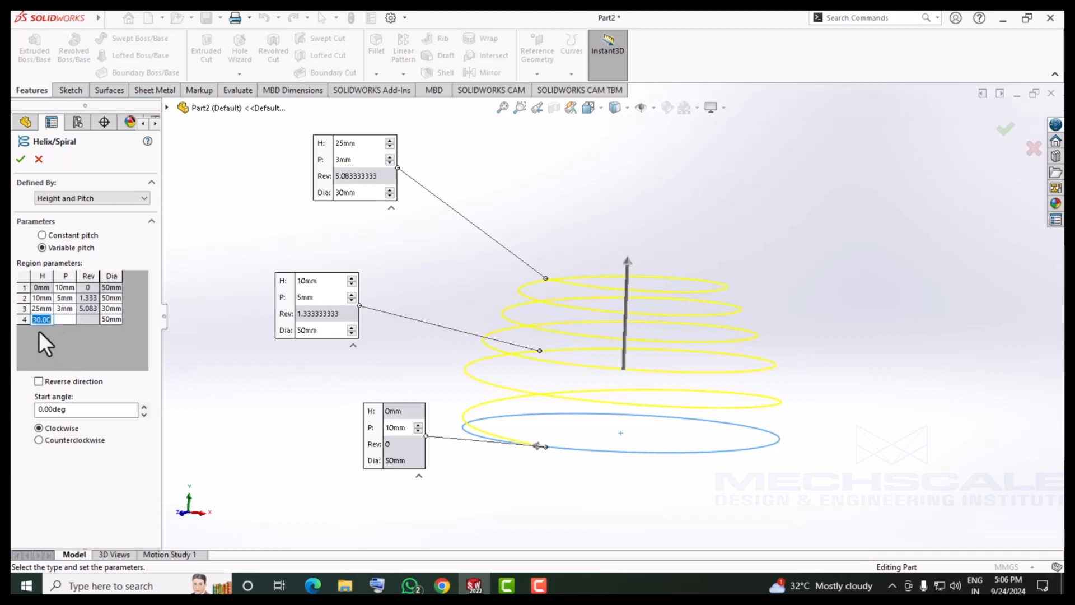
type("40mm")
left_click(60, 323)
type("10")
key("Return")
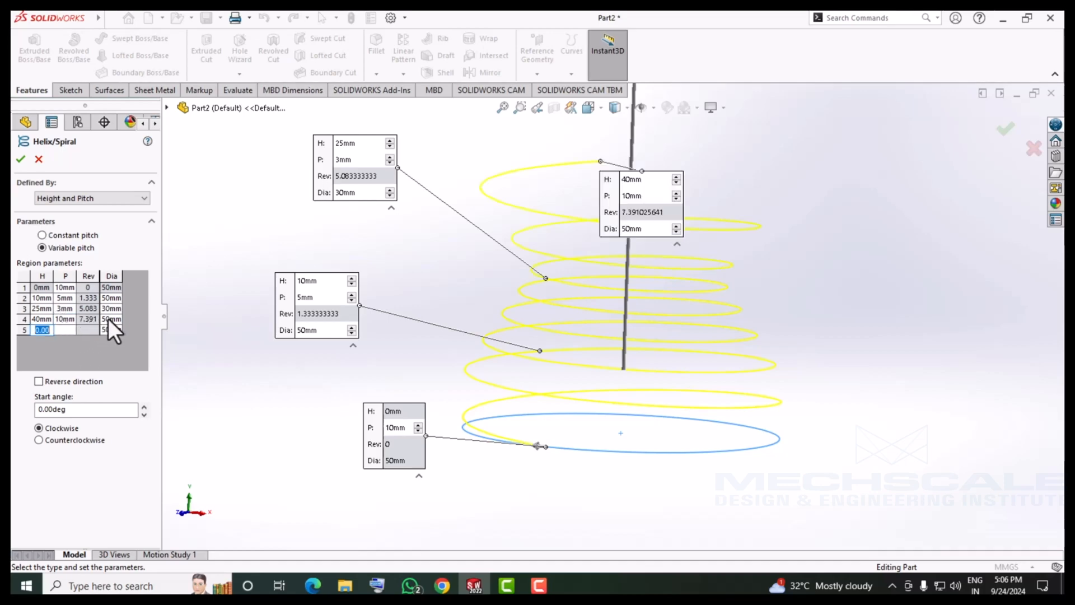
Move the fourth region's callout away from the coils to the opposite side of the helix.
scroll(392, 428, "up", 3)
scroll(652, 242, "down", 3)
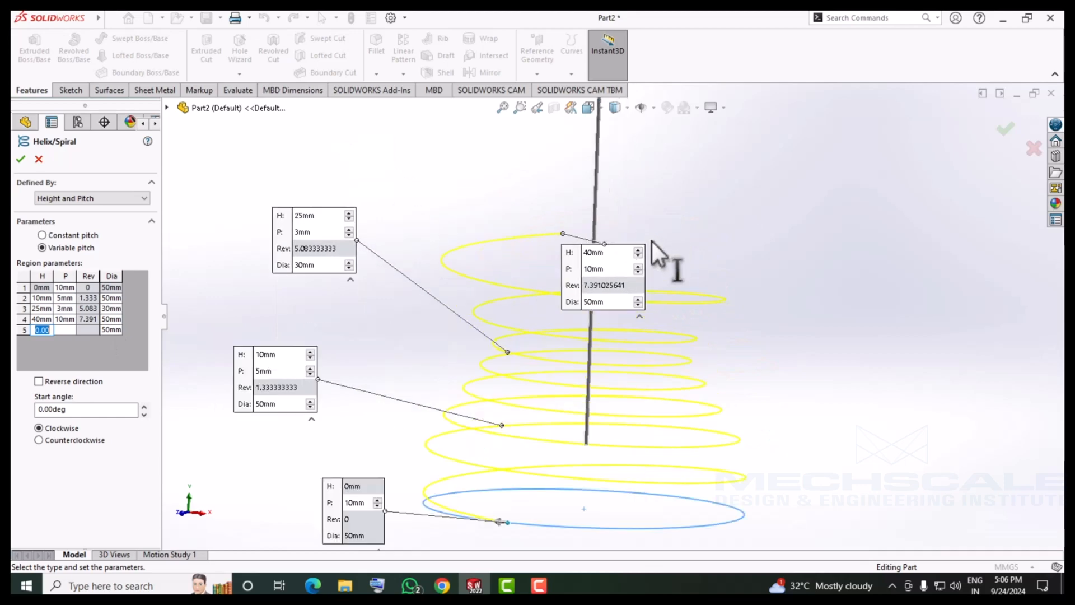
left_click_drag(649, 305, 840, 188)
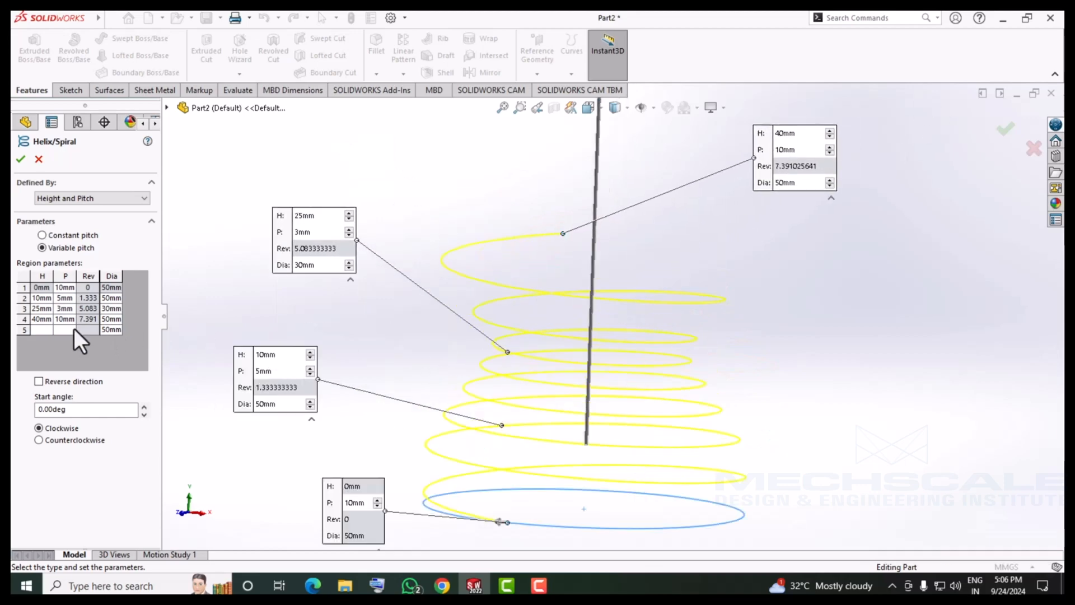
Add a fifth helix region with a height of 80 mm, a pitch of 5 mm and a diameter of 25 mm, and accept the helix.
type("80mm")
left_click(67, 330)
key("Return")
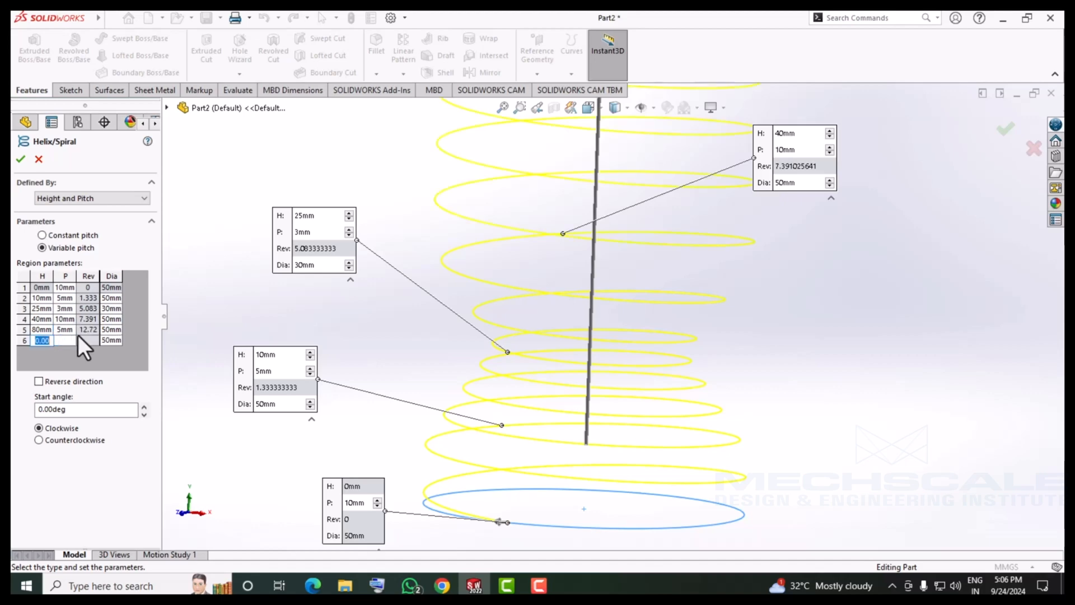
left_click(112, 329)
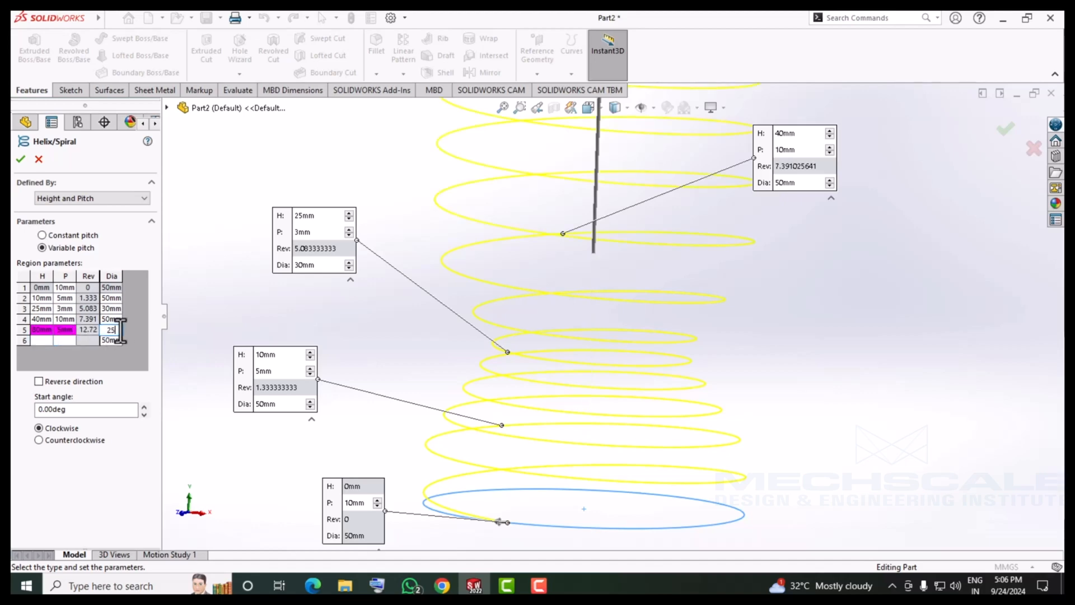
type("25")
key("Return")
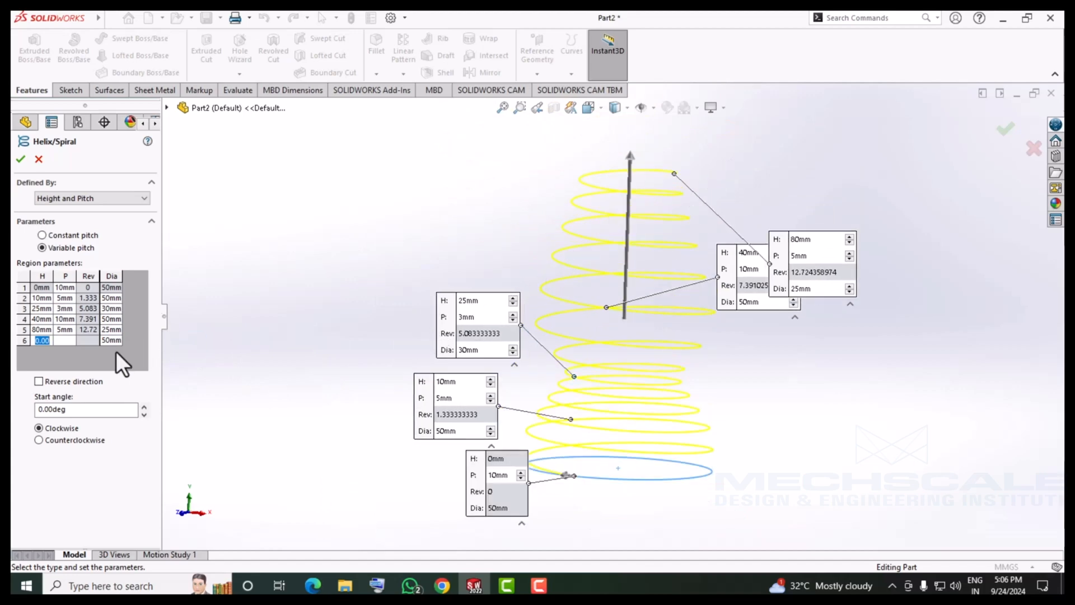
left_click(23, 158)
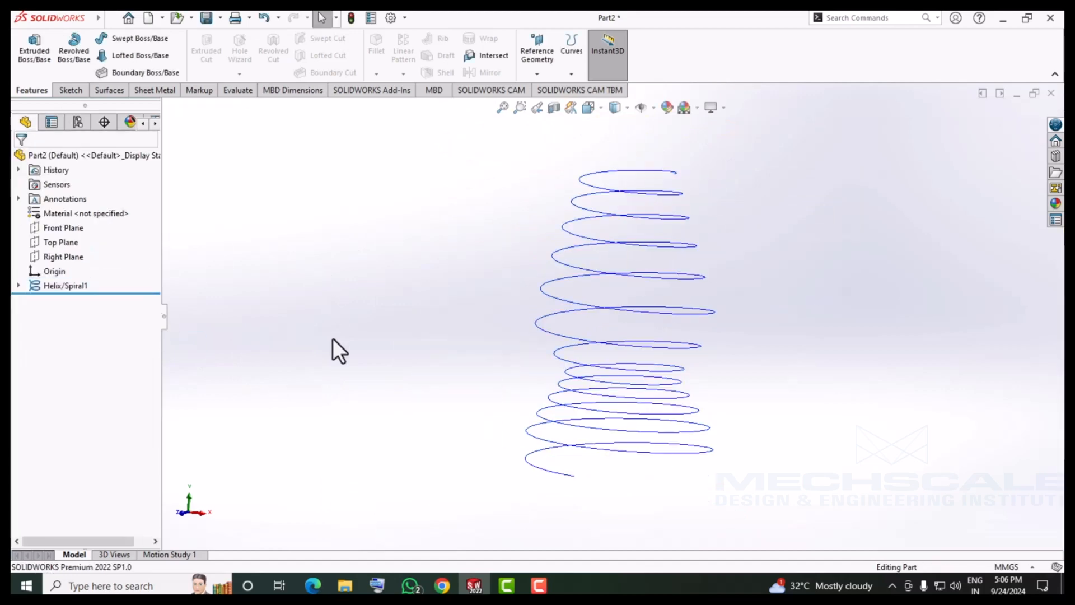
Sweep a 2.5 mm diameter circular profile along the variable pitch helix.
middle_click_drag(396, 346, 420, 401)
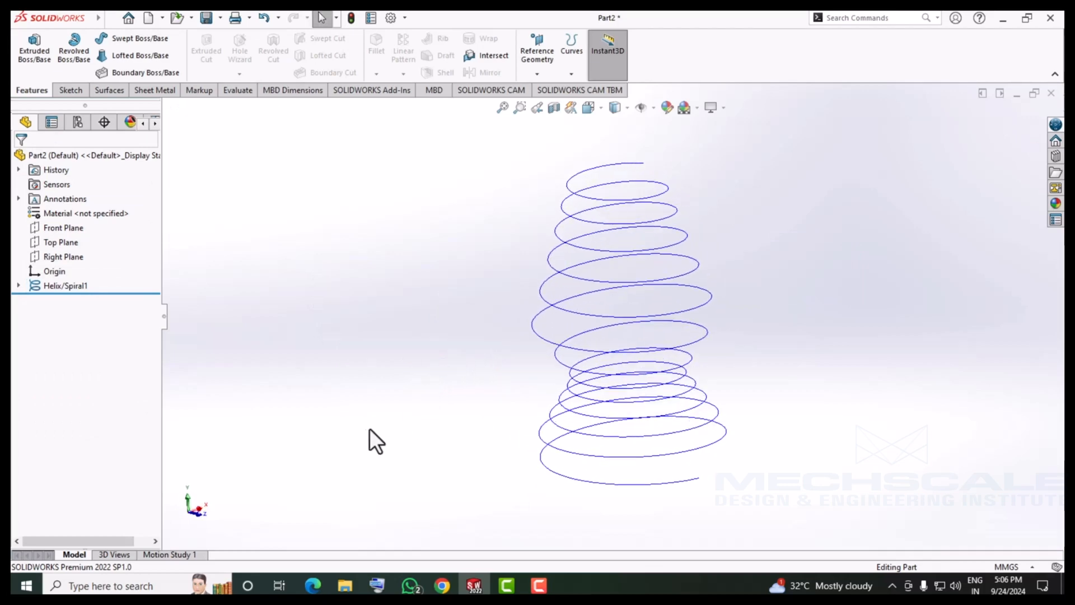
left_click(149, 41)
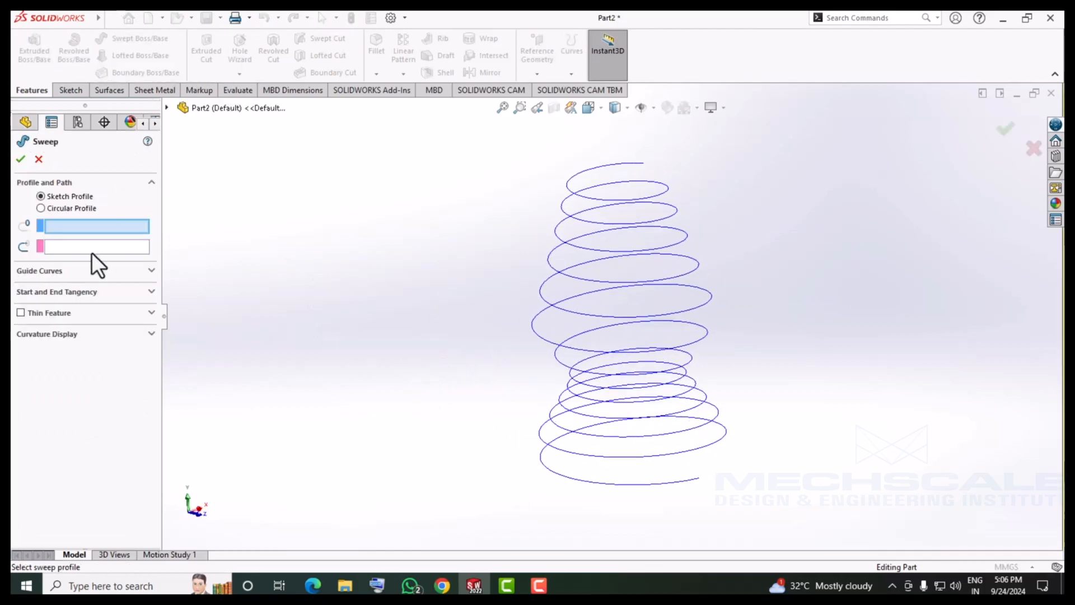
left_click(63, 208)
double_click(75, 246)
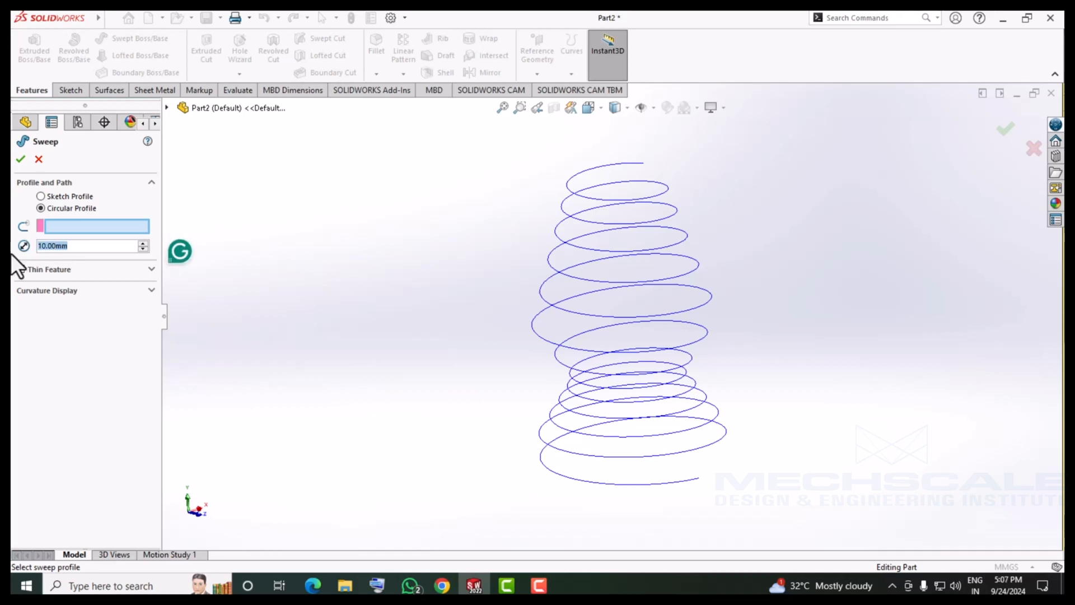
type("2.5")
key("Return")
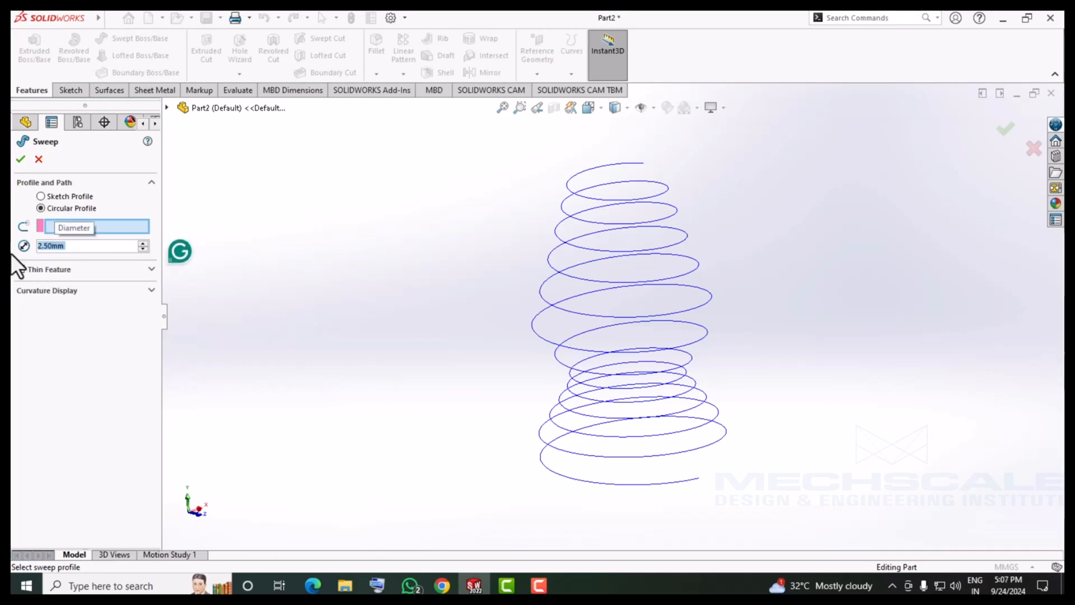
left_click(578, 173)
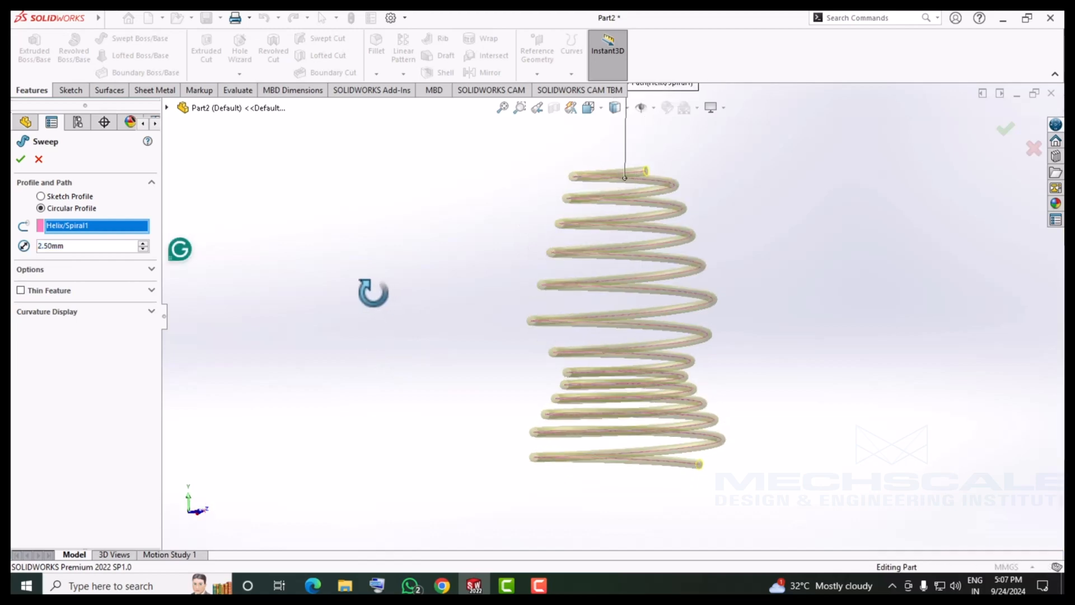
left_click(19, 159)
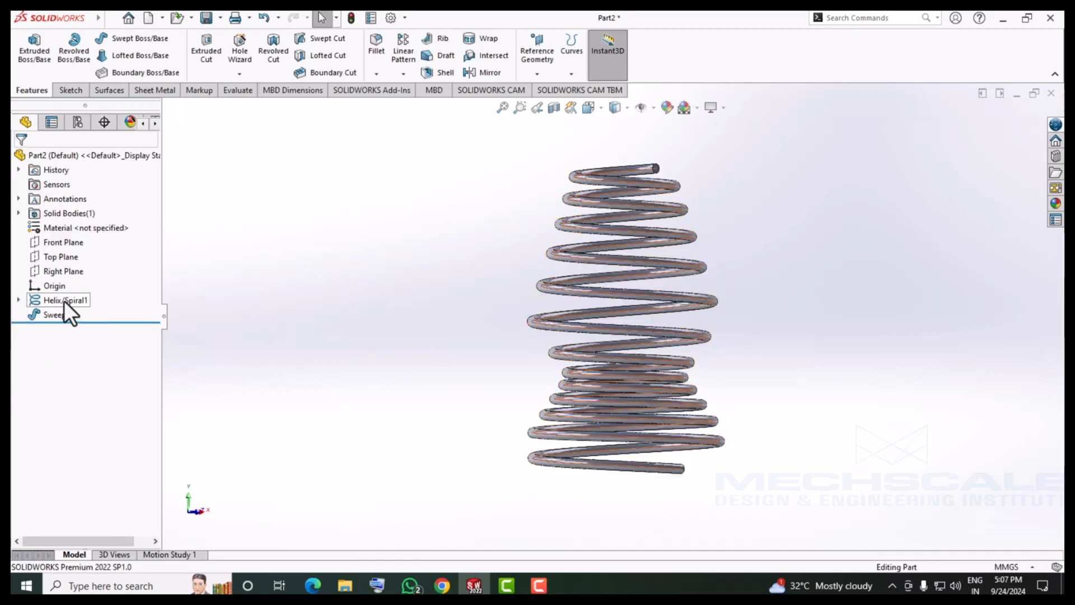
Hide the helix curve and view the swept spring from several angles.
right_click(64, 300)
left_click(75, 284)
middle_click_drag(293, 273, 471, 240)
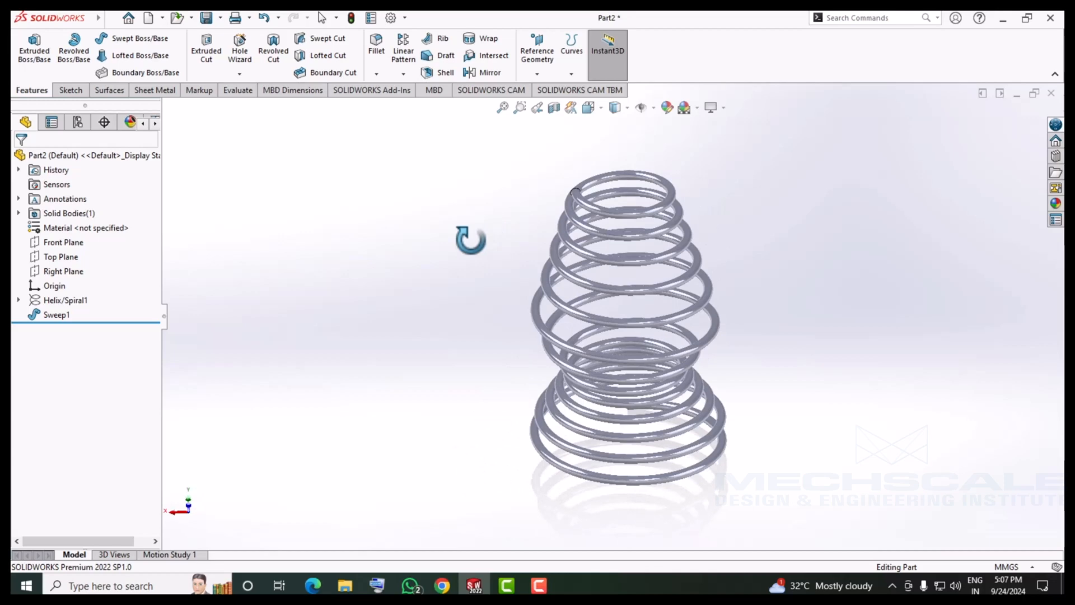
middle_click_drag(471, 240, 461, 201)
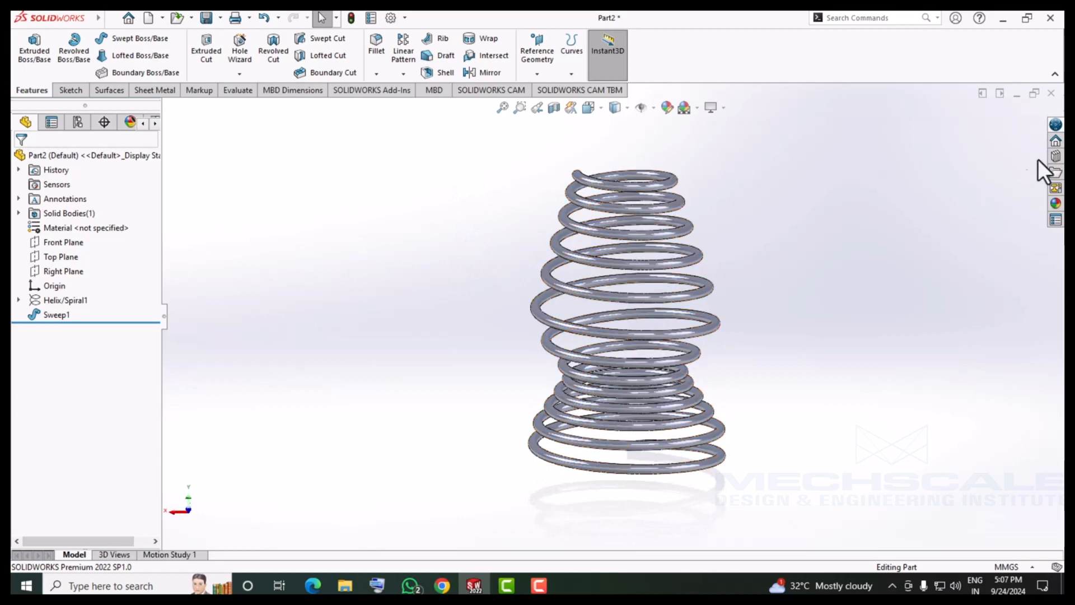
Close the variable pitch spring part without saving and create a new part document.
left_click(1053, 93)
left_click(559, 303)
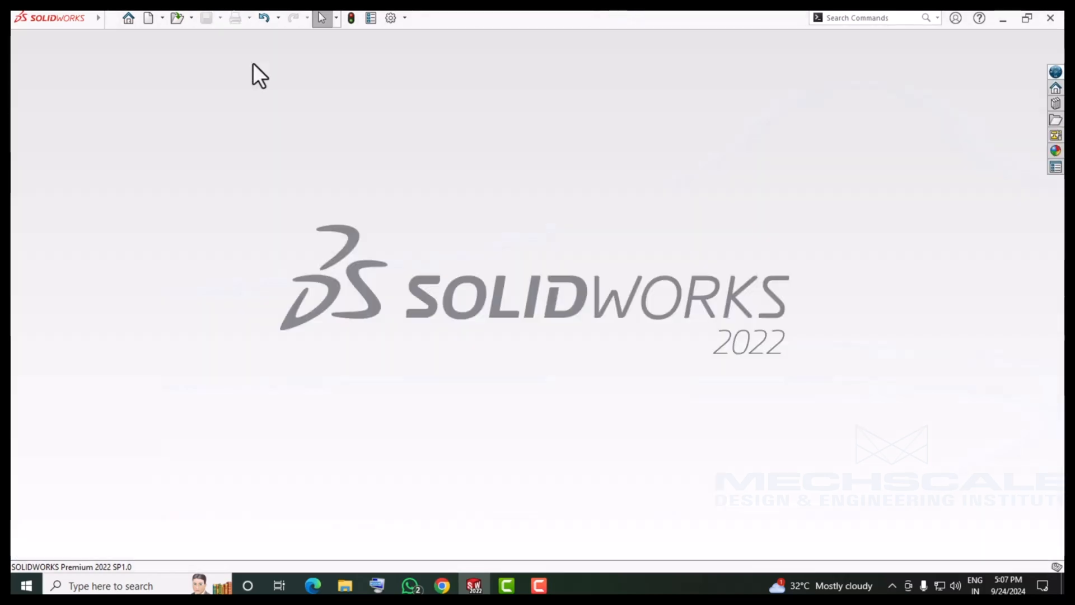
left_click(147, 19)
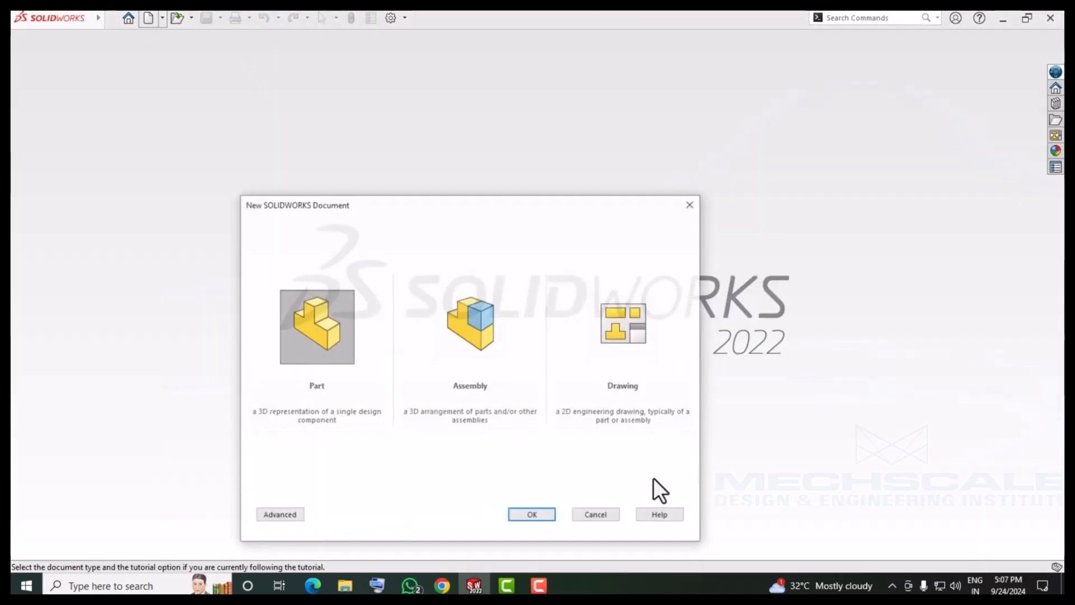
left_click(526, 516)
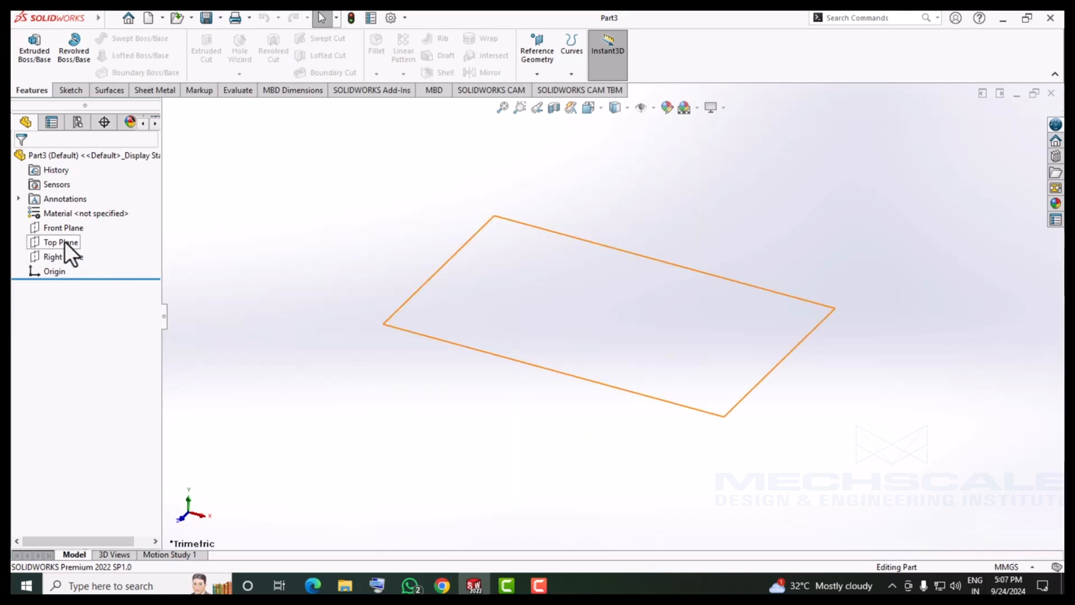
Sketch a circle of about 48 mm radius centred on the origin on the Top Plane.
right_click(65, 242)
left_click(77, 224)
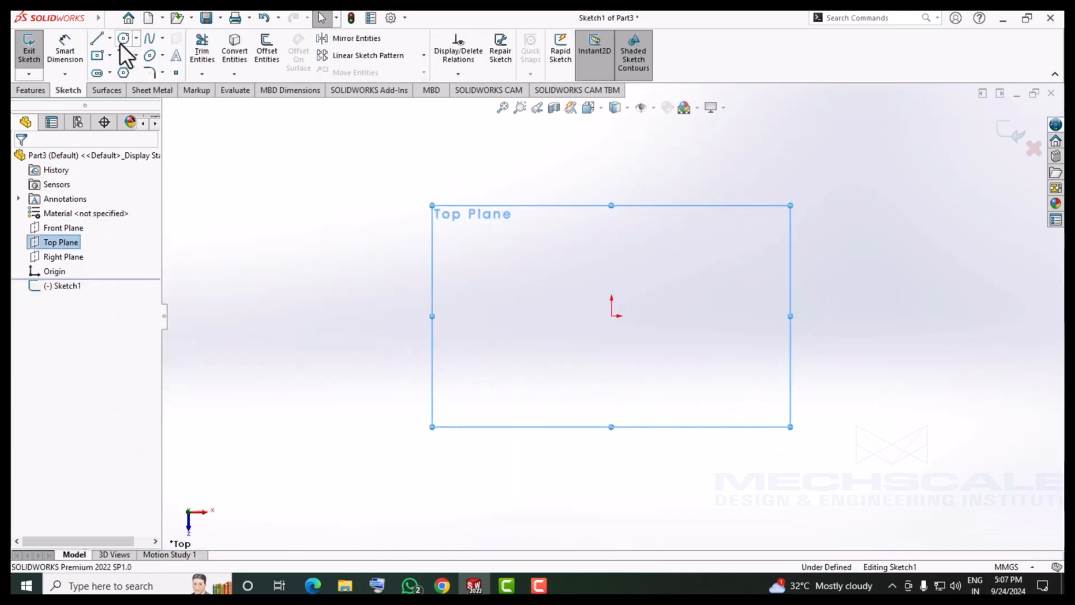
left_click(123, 38)
left_click(611, 315)
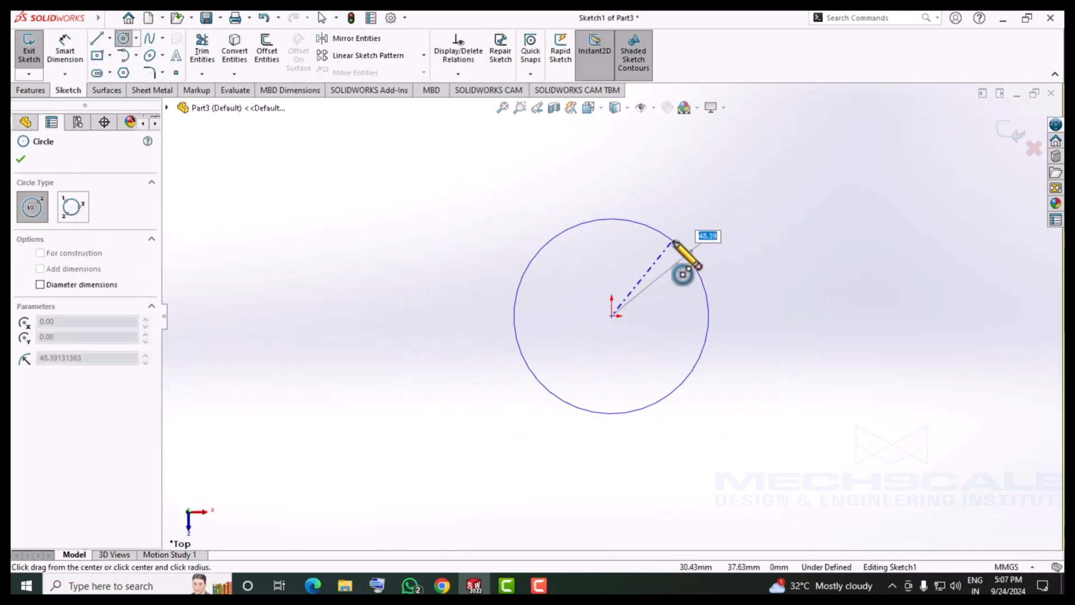
left_click(675, 239)
right_click(221, 189)
left_click(231, 197)
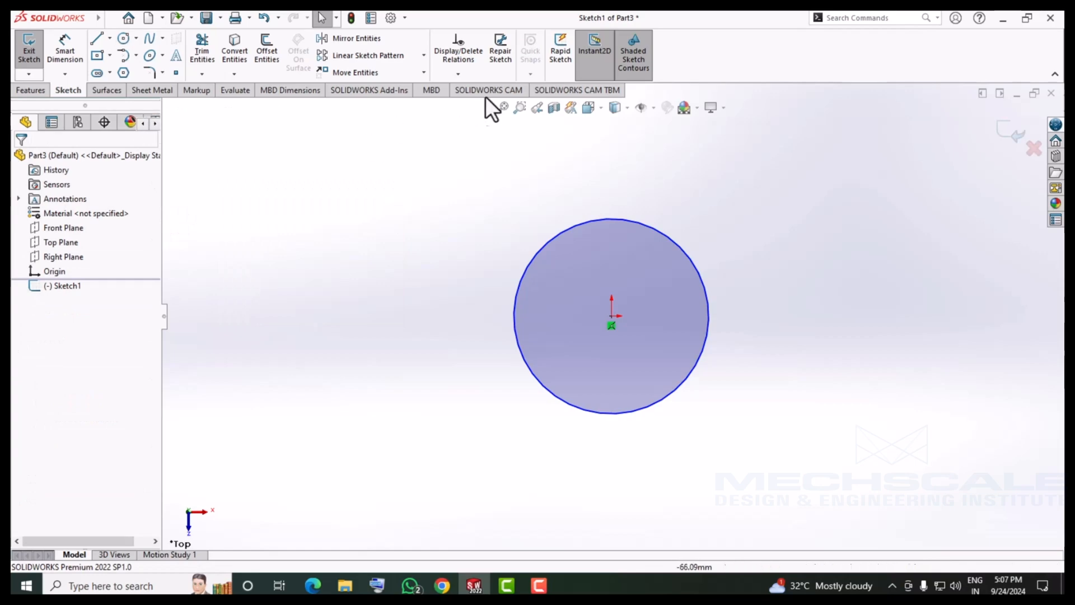
Create a clockwise flat spiral from the circle using the Spiral definition with a 10 mm pitch and 12.5 revolutions.
left_click(46, 89)
left_click(571, 73)
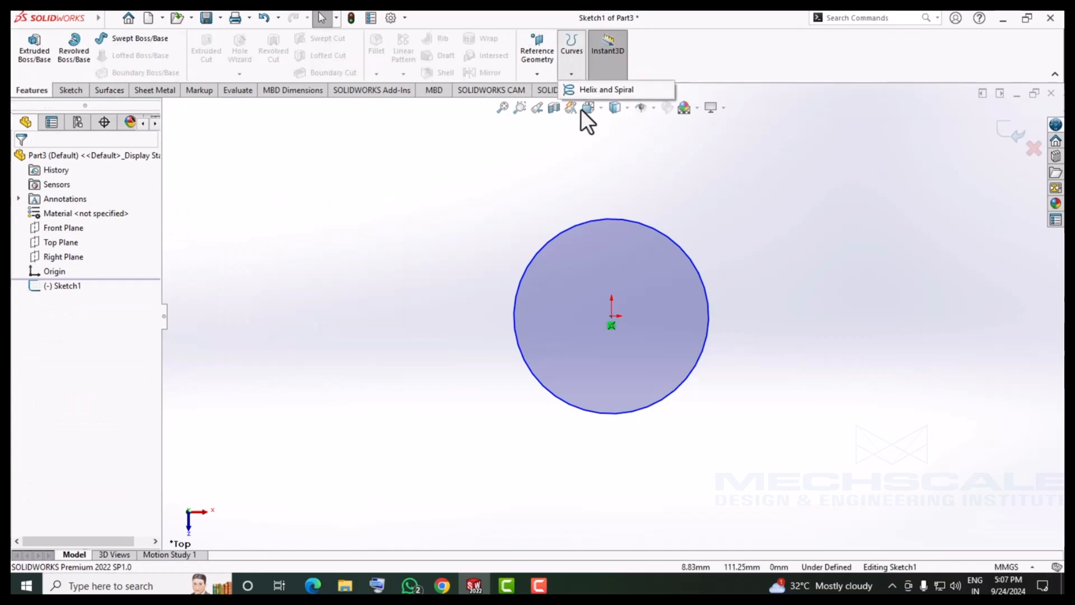
left_click(583, 92)
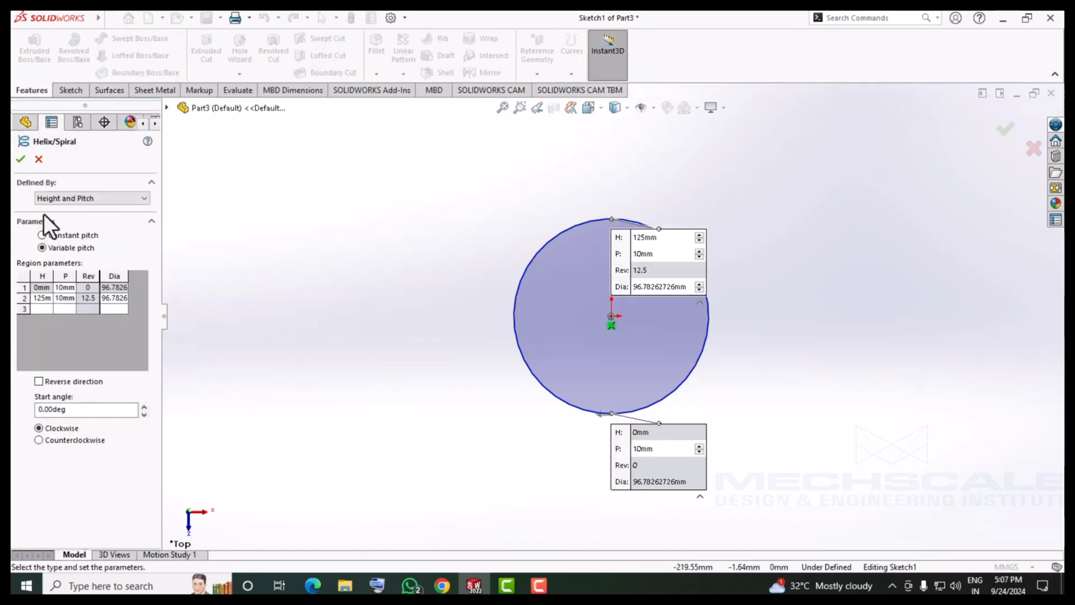
left_click(49, 200)
left_click(48, 238)
middle_click_drag(536, 383, 363, 358)
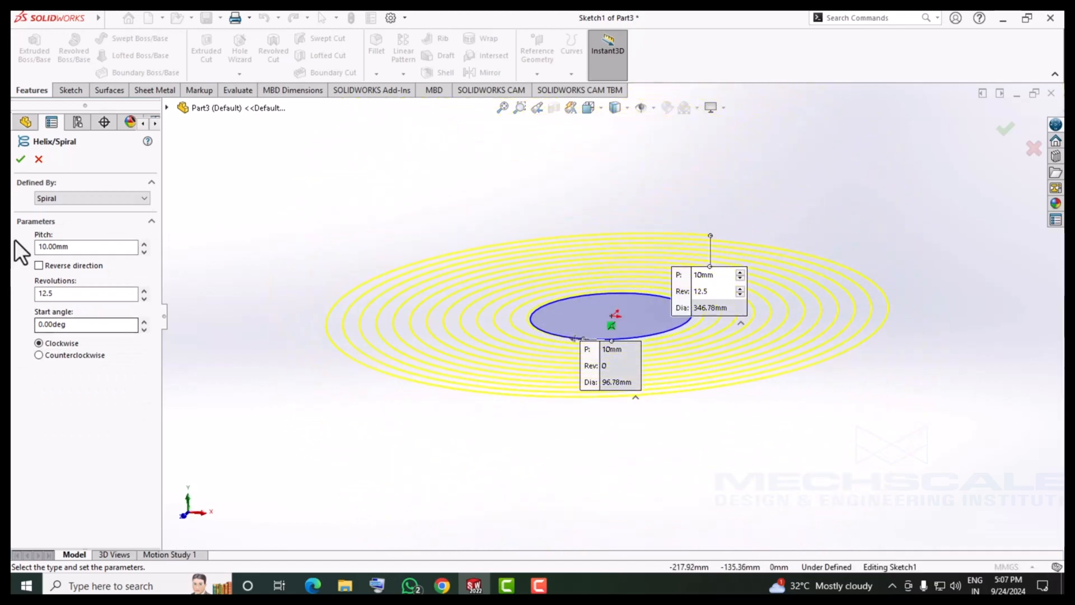
left_click(75, 247)
left_click(40, 293)
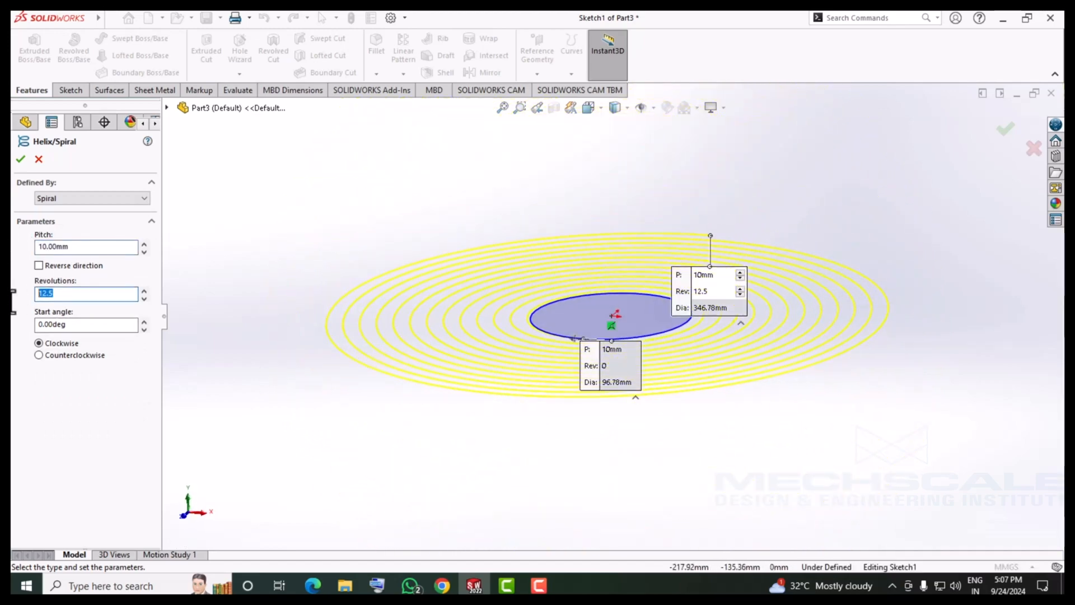
left_click(21, 159)
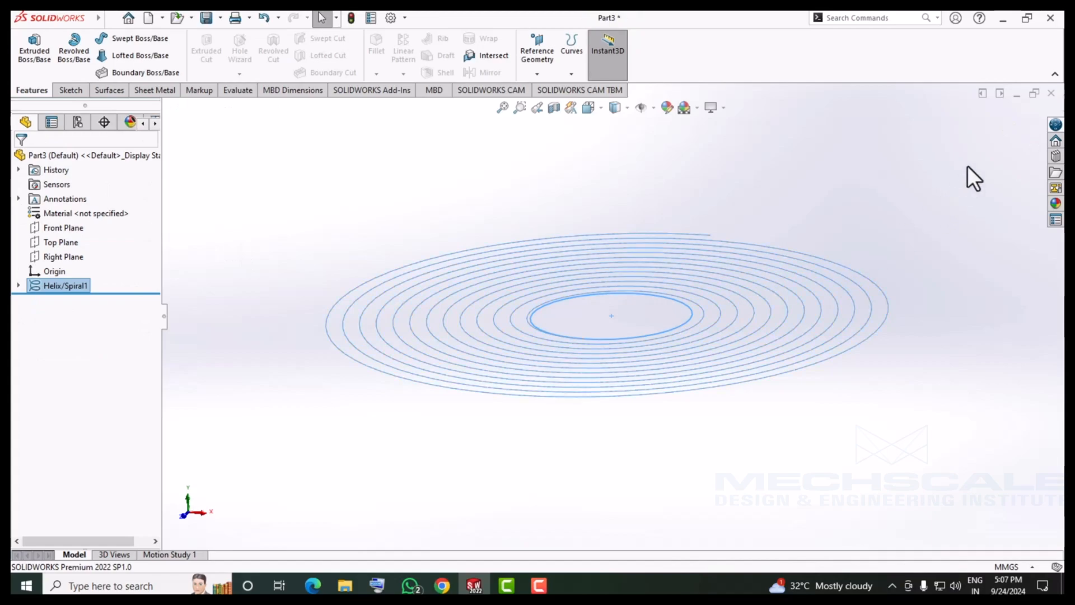
middle_click_drag(831, 219, 801, 250)
left_click(124, 38)
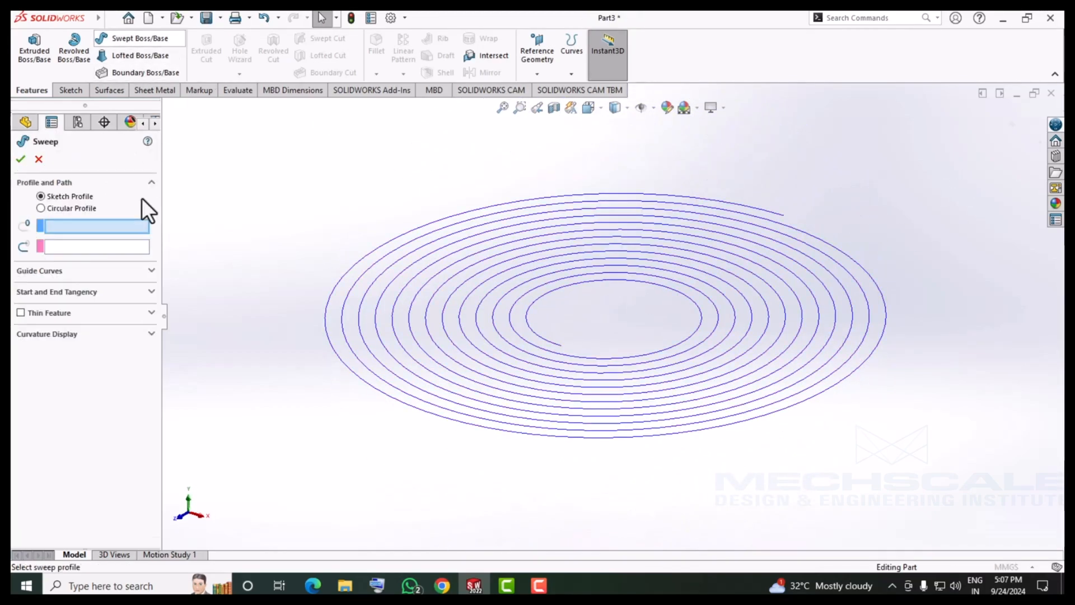
left_click(49, 210)
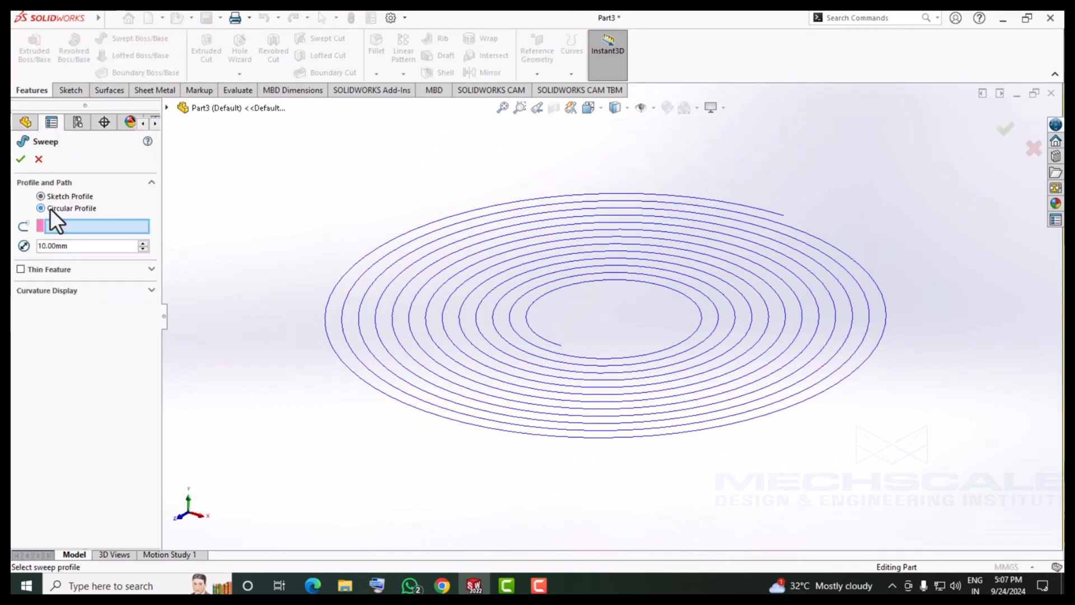
left_click(471, 210)
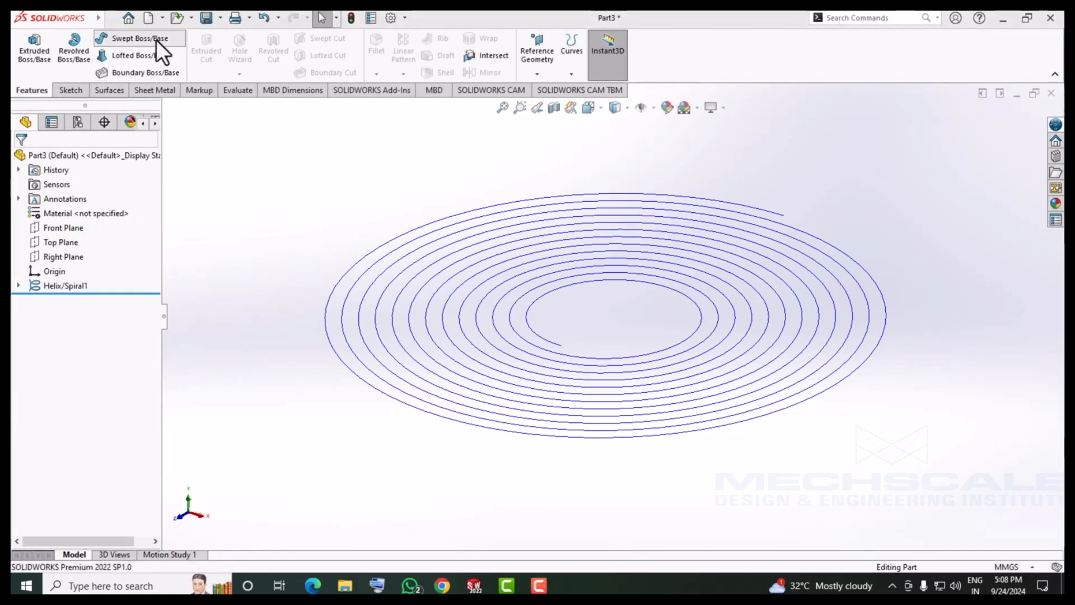
Sweep a 5 mm diameter circular profile along the flat spiral.
left_click(156, 39)
left_click(67, 209)
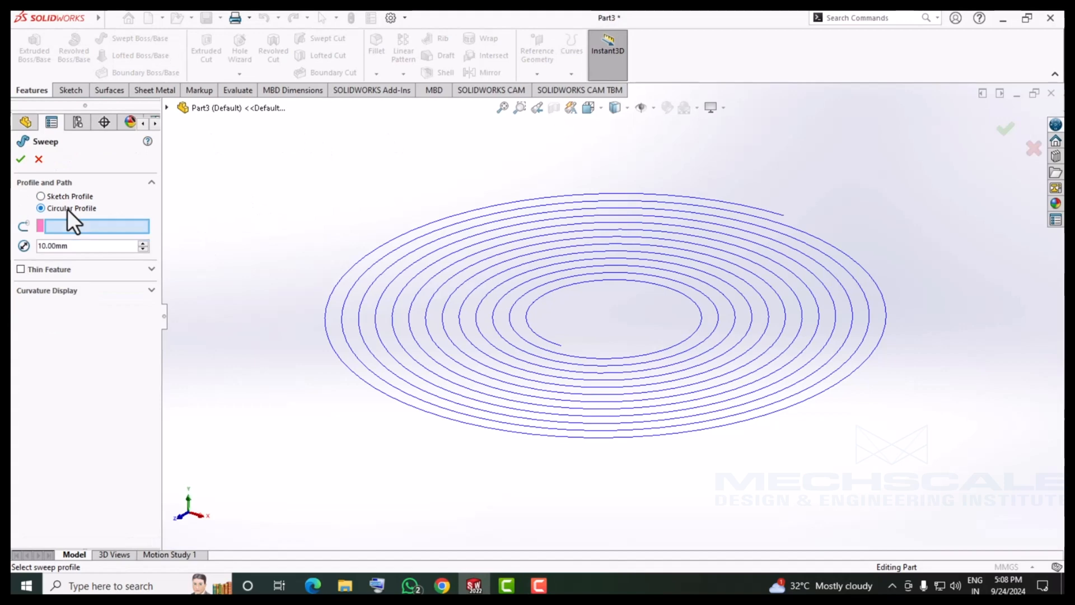
double_click(65, 246)
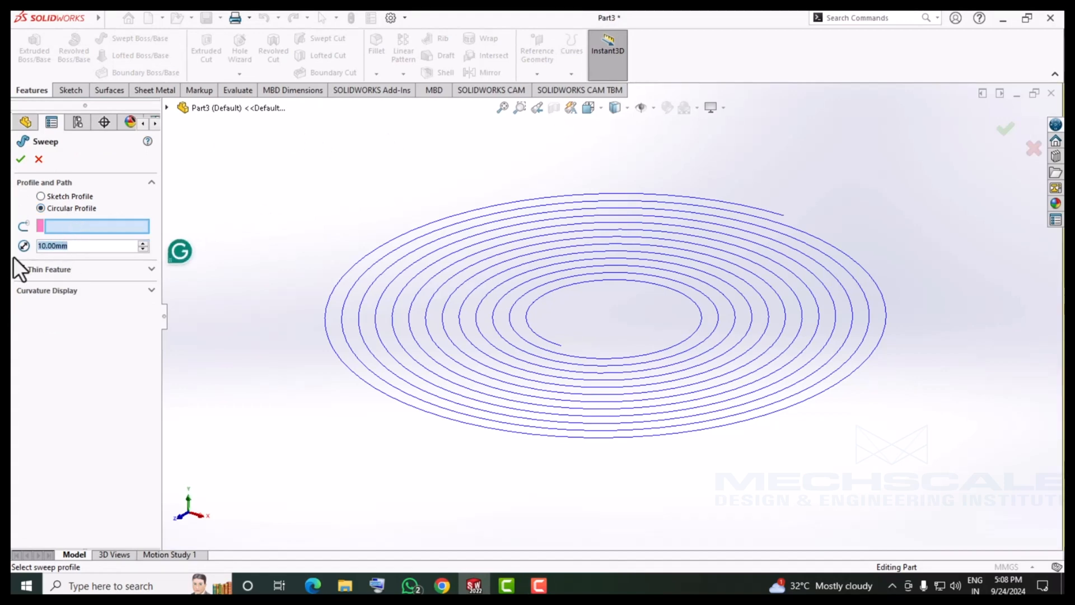
type("5")
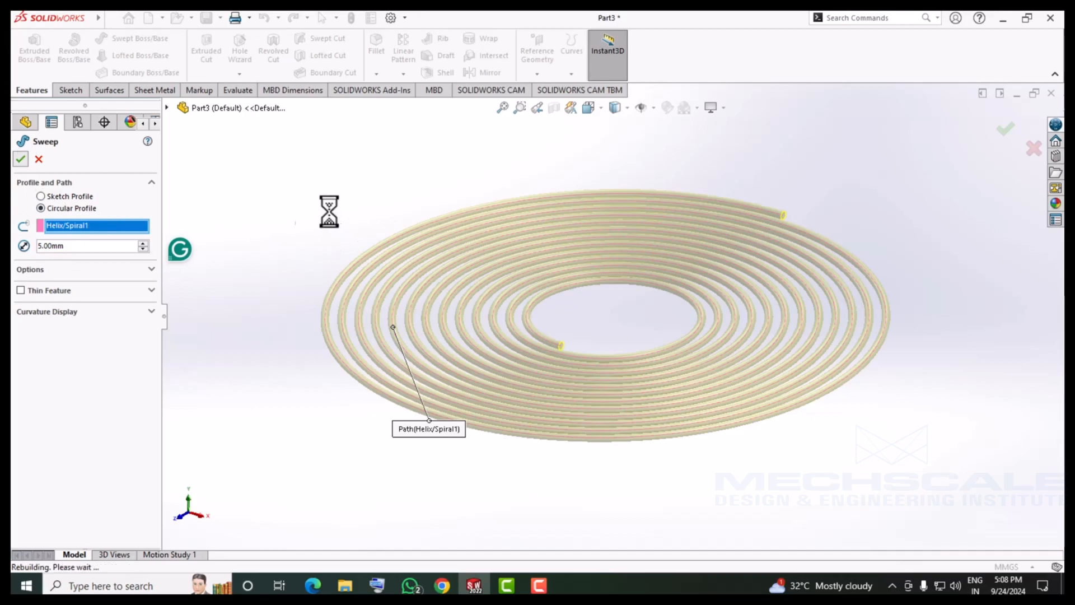
key("Return")
Hide the spiral curve and view the swept flat coil from another angle.
middle_click_drag(271, 209, 472, 231)
right_click(67, 294)
left_click(79, 273)
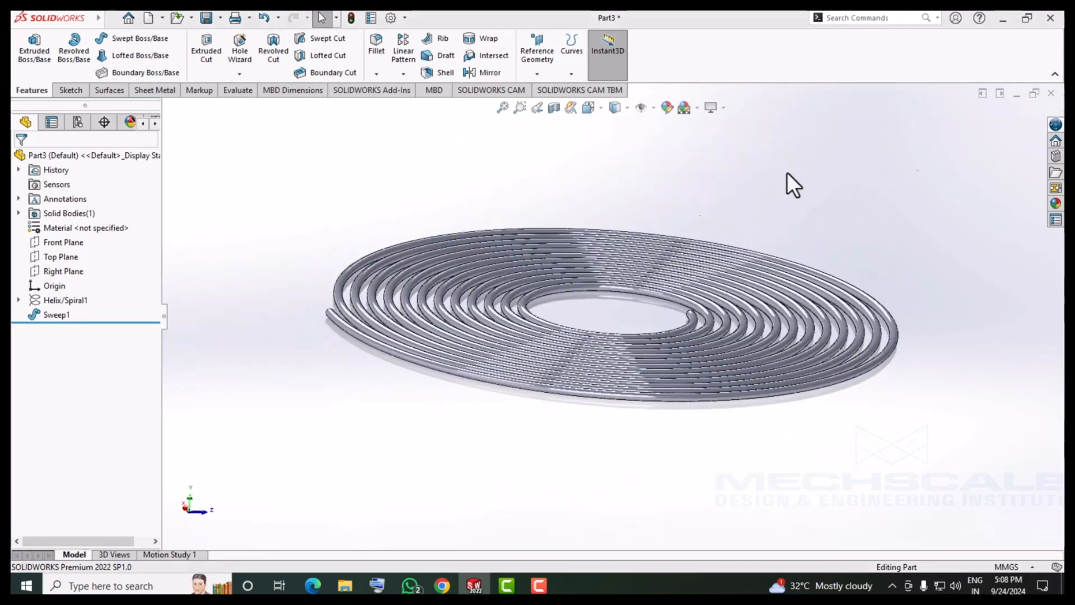
Close the flat spiral part without saving and create a new part document.
key("ctrl+w")
left_click(519, 312)
left_click(148, 17)
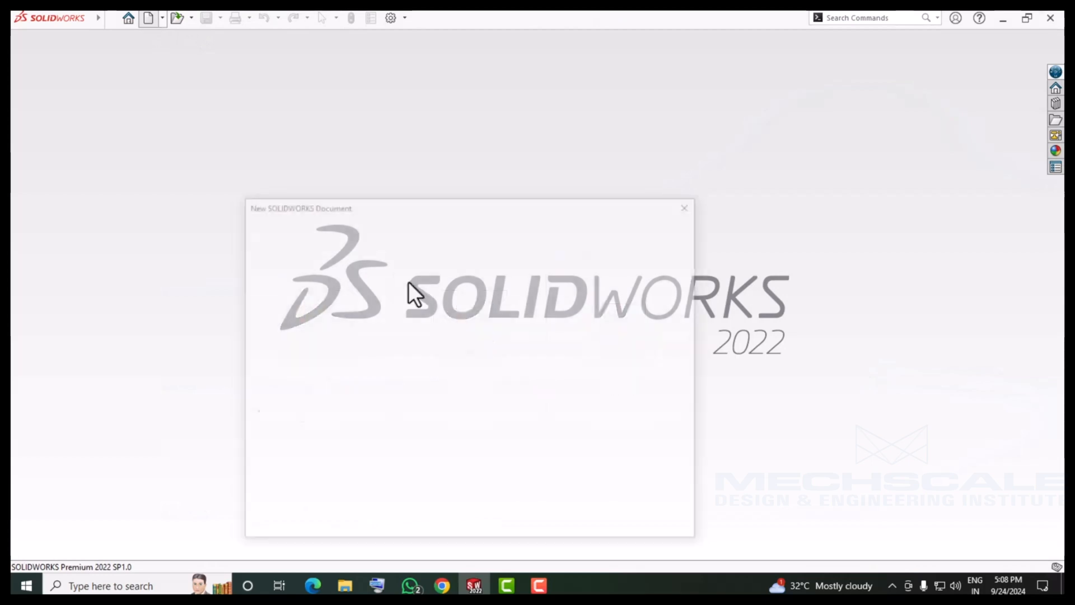
left_click(535, 519)
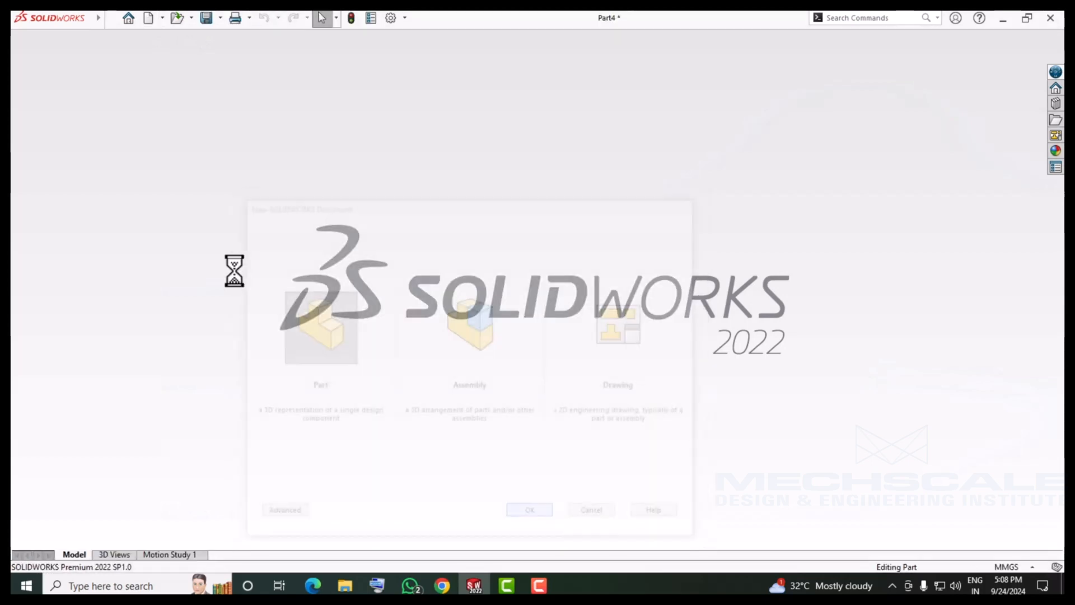
Sketch a circle of radius 25 mm centred on the origin on the Top Plane and exit the sketch.
right_click(74, 242)
left_click(85, 221)
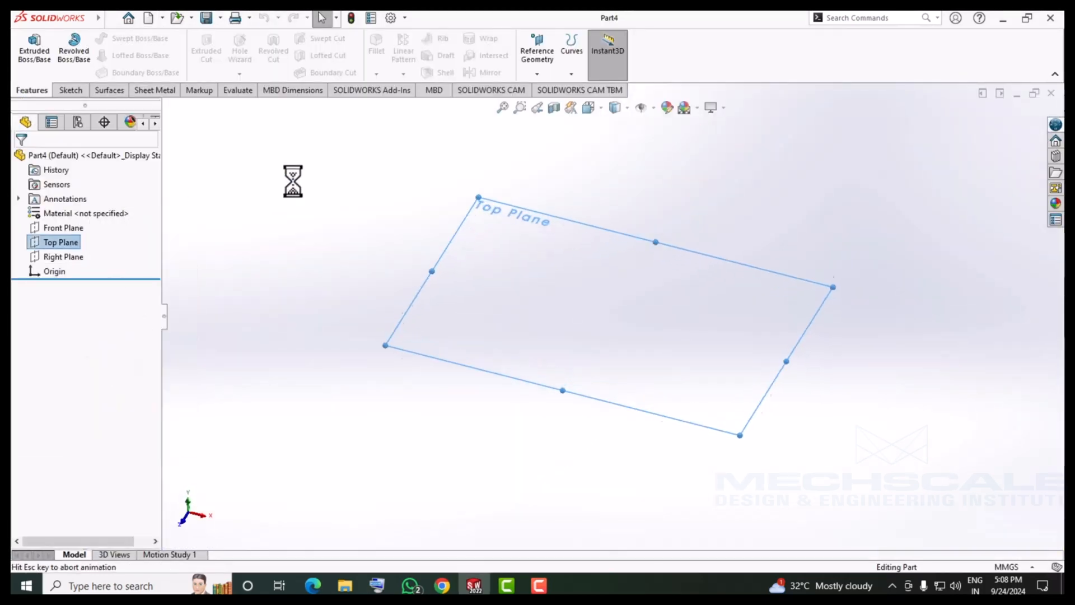
left_click(124, 38)
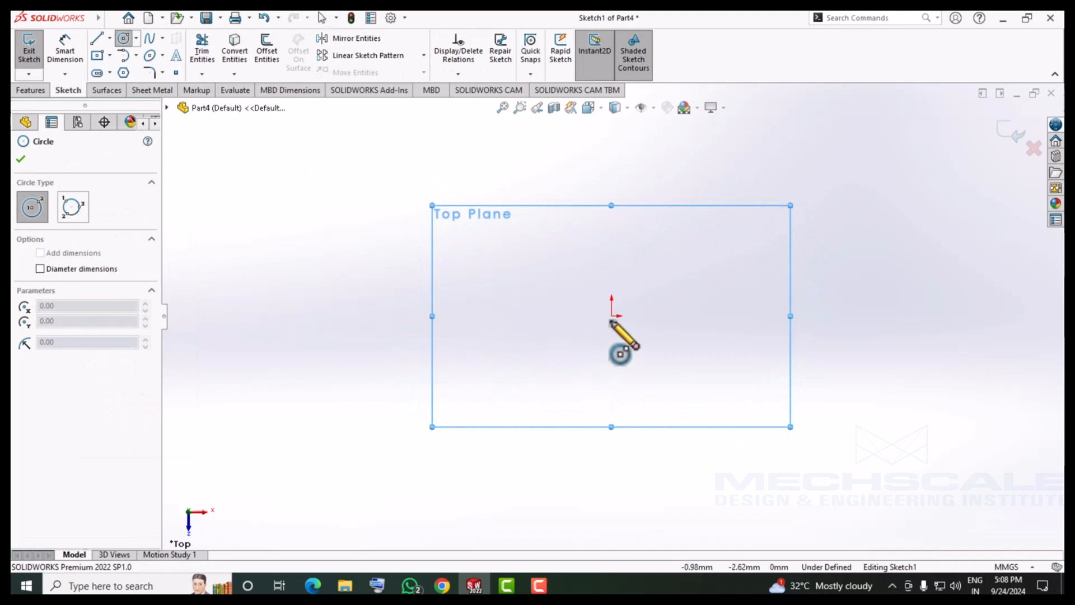
left_click(612, 315)
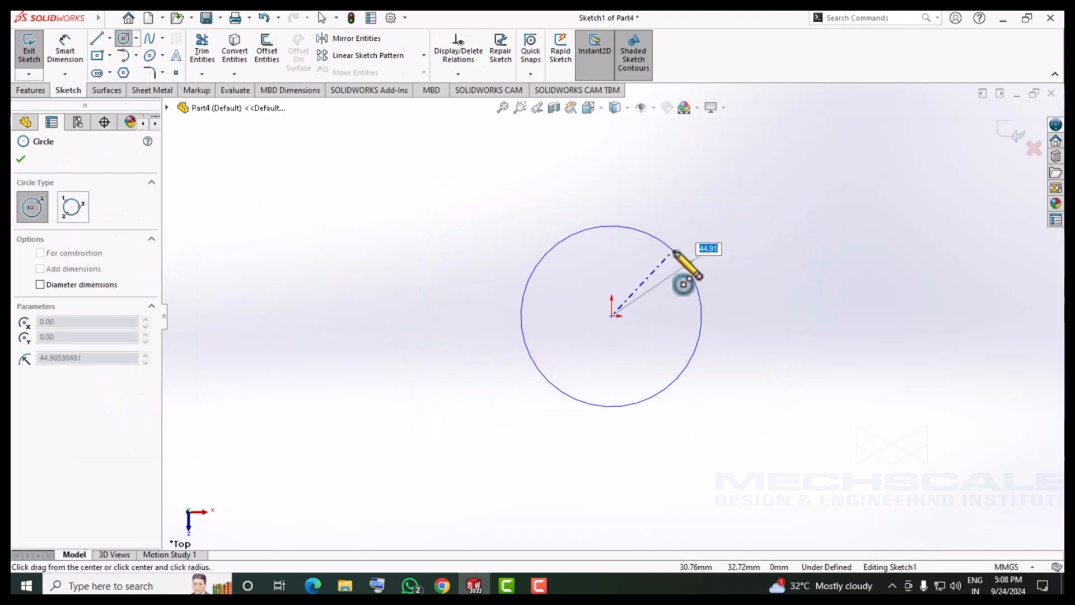
type("25")
key("Return")
right_click(381, 224)
left_click(406, 227)
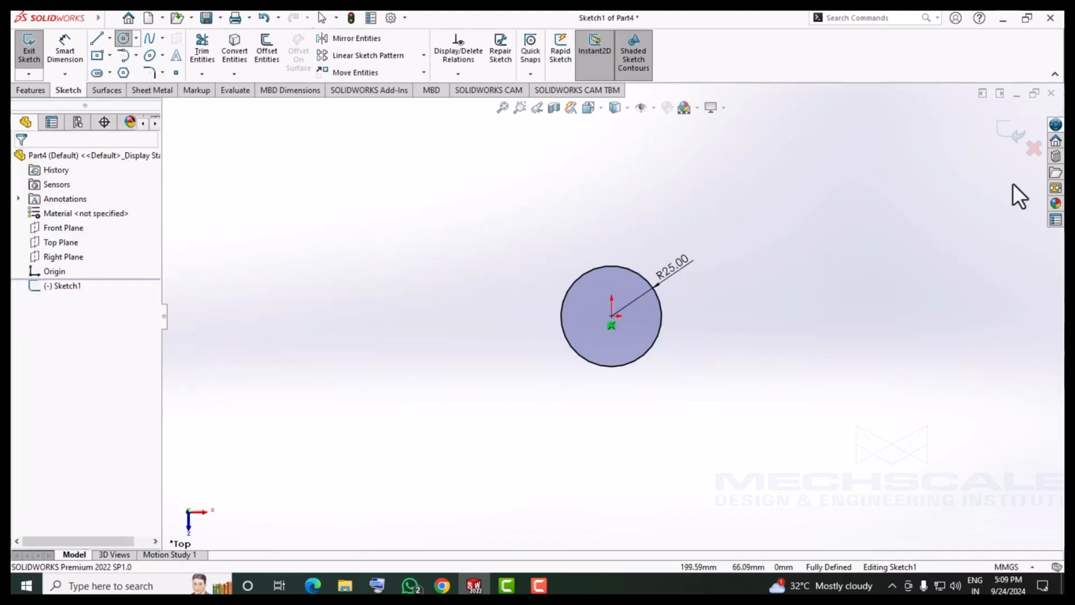
left_click(1011, 133)
Start a Helix/Spiral from the circle, defined by Height and Pitch with constant pitch.
left_click(571, 72)
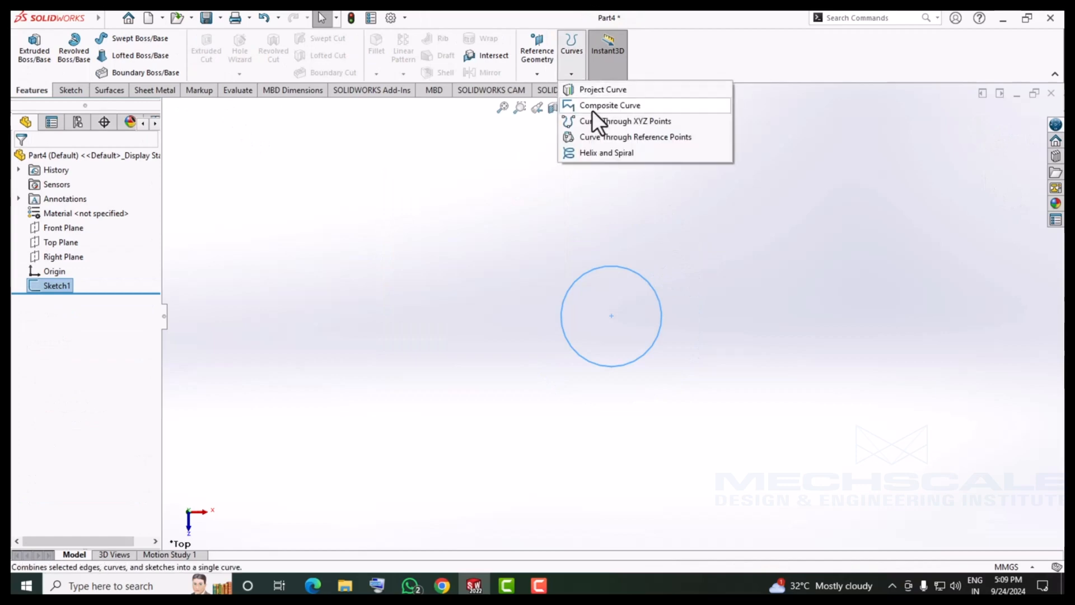
left_click(588, 153)
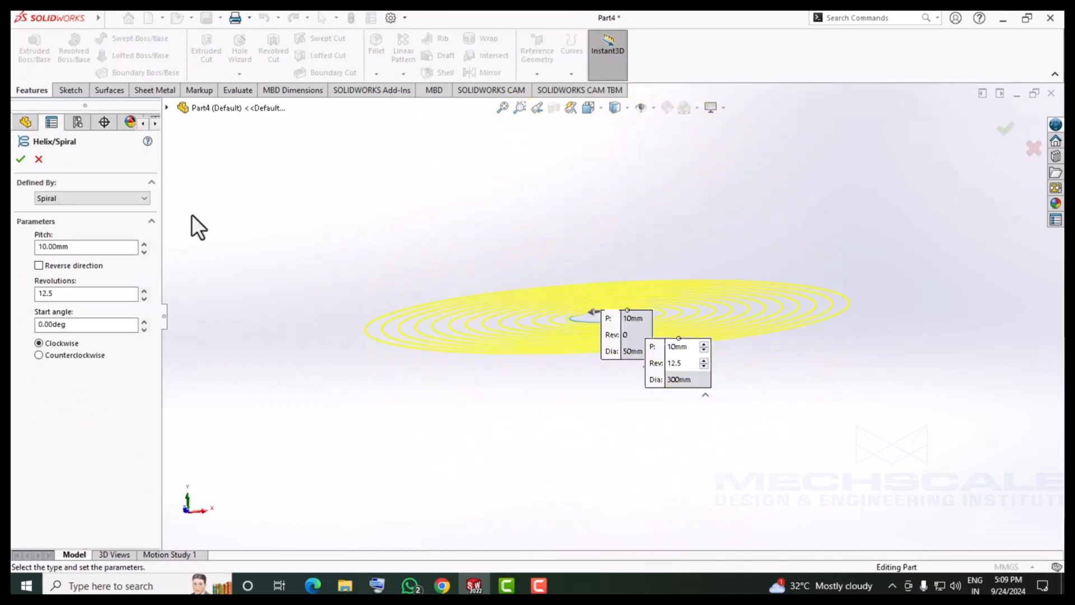
left_click(61, 199)
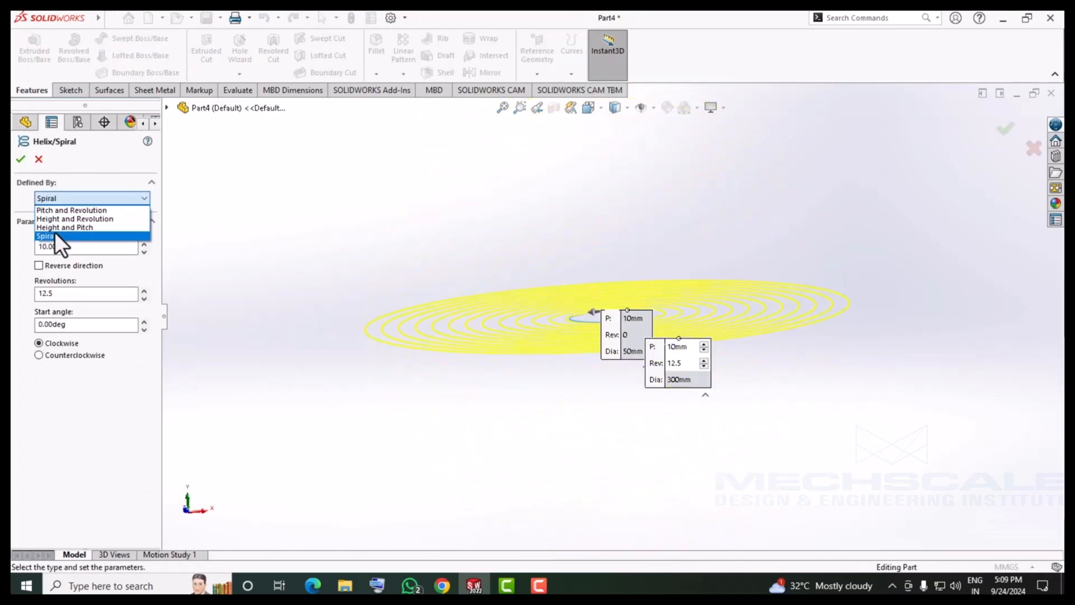
left_click(55, 228)
left_click(78, 248)
left_click(56, 231)
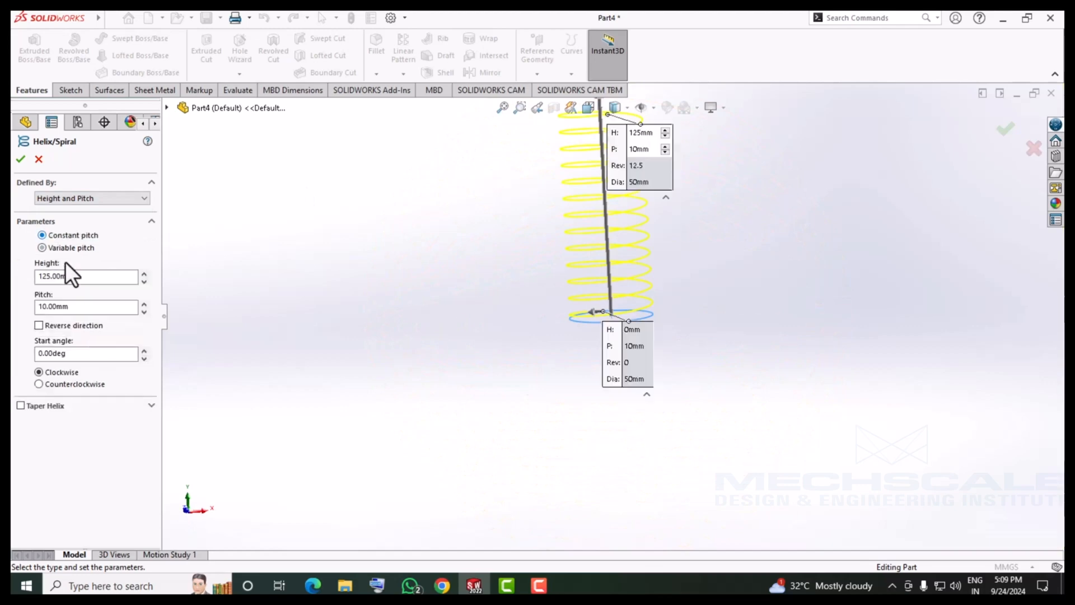
Set the helix height to 100 mm and create the clockwise helix with its 10 mm pitch.
scroll(479, 429, "up", 4)
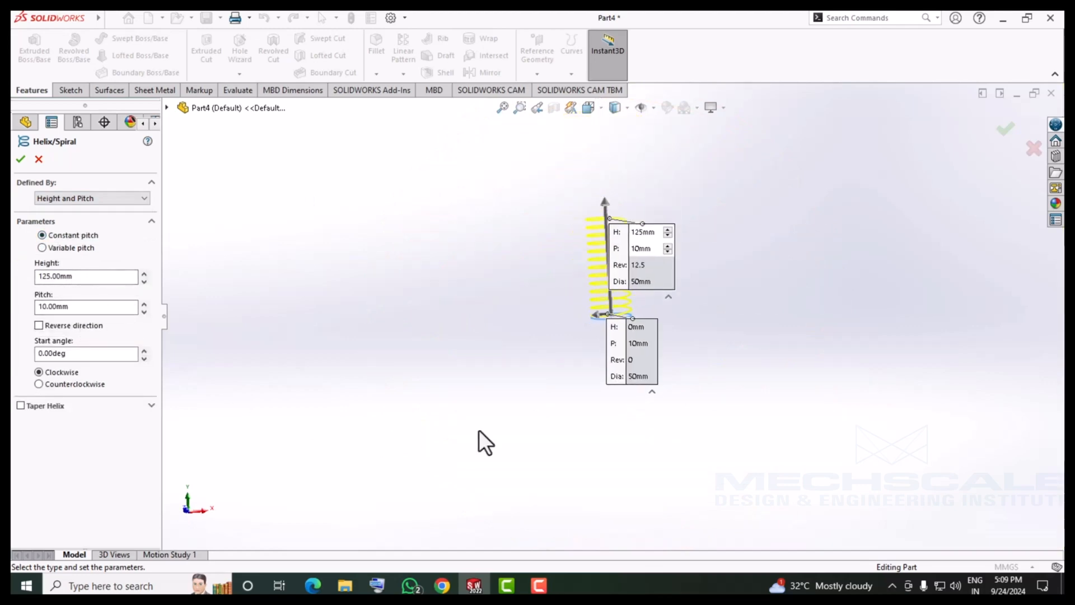
scroll(593, 273, "down", 6)
left_click_drag(79, 279, 14, 294)
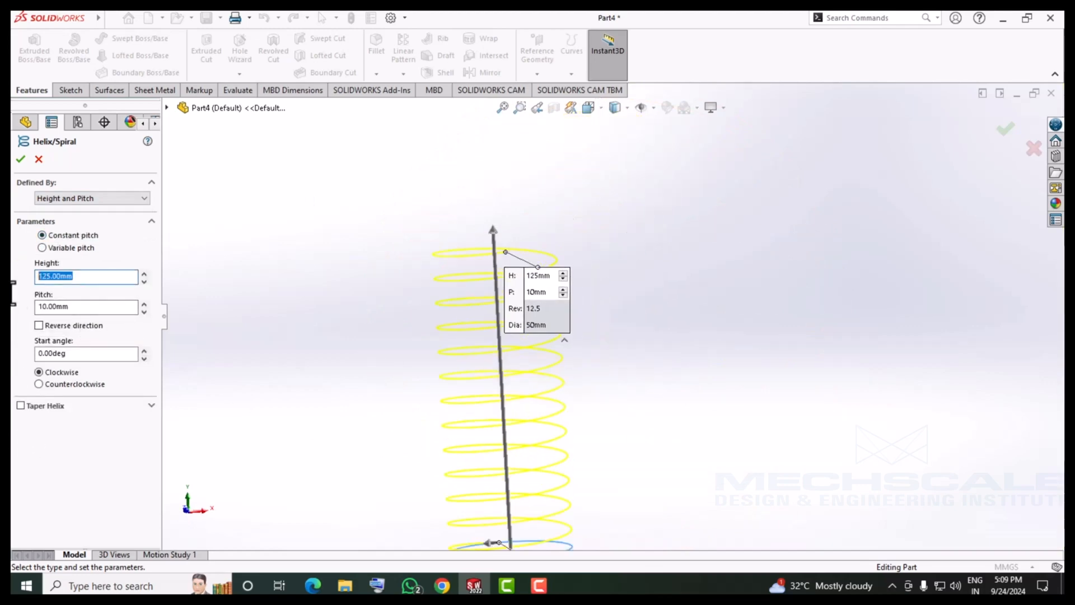
type("100")
key("Return")
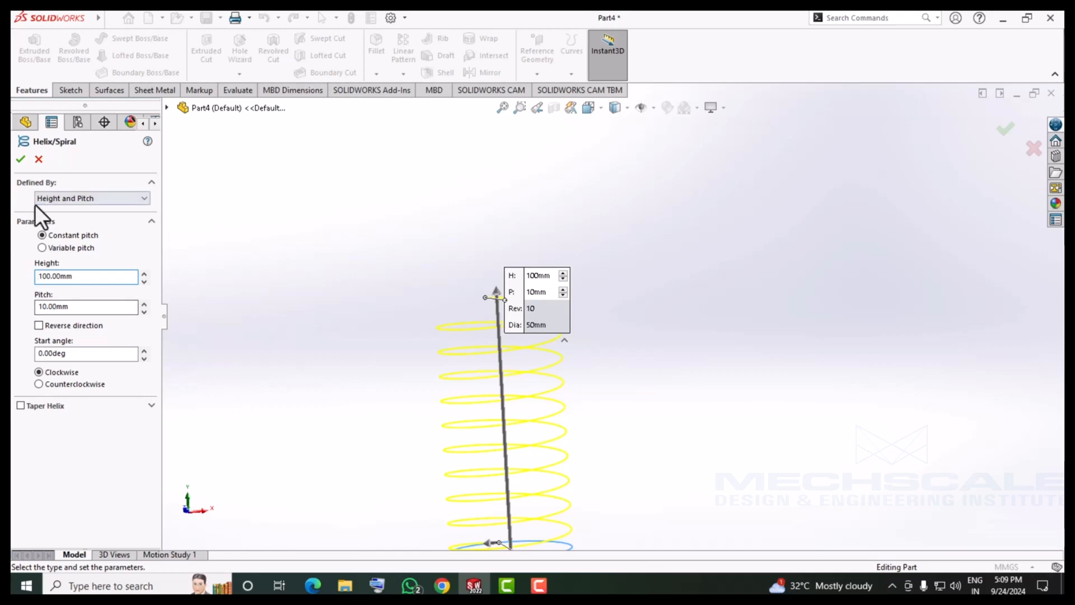
left_click(21, 159)
Sketch a 15 mm vertical line on the Right Plane, rising from the upper end of the helix.
middle_click_drag(331, 288, 340, 324)
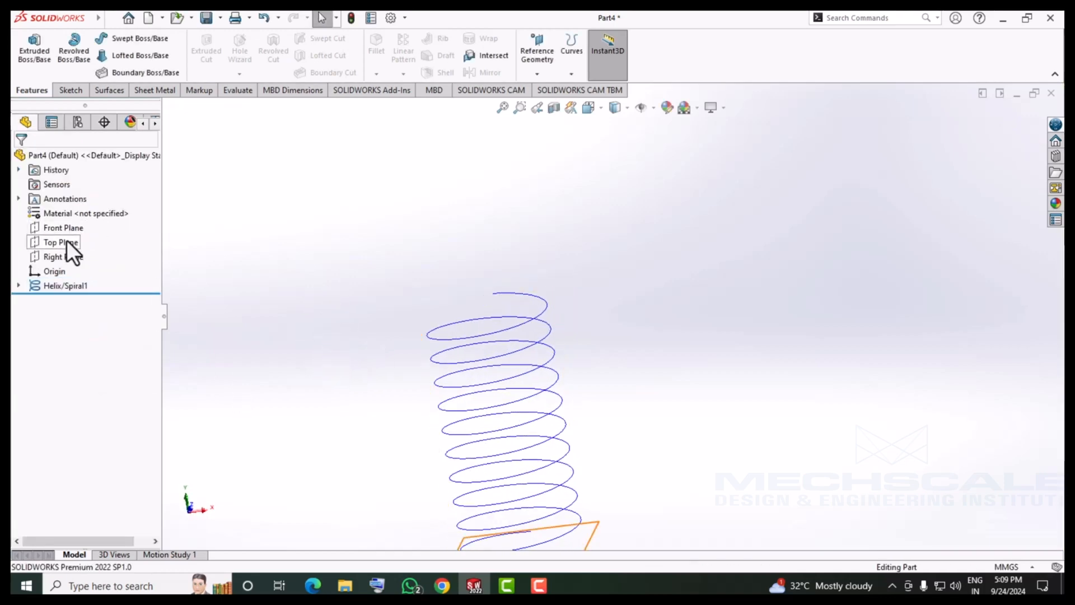
left_click(67, 260)
right_click(66, 260)
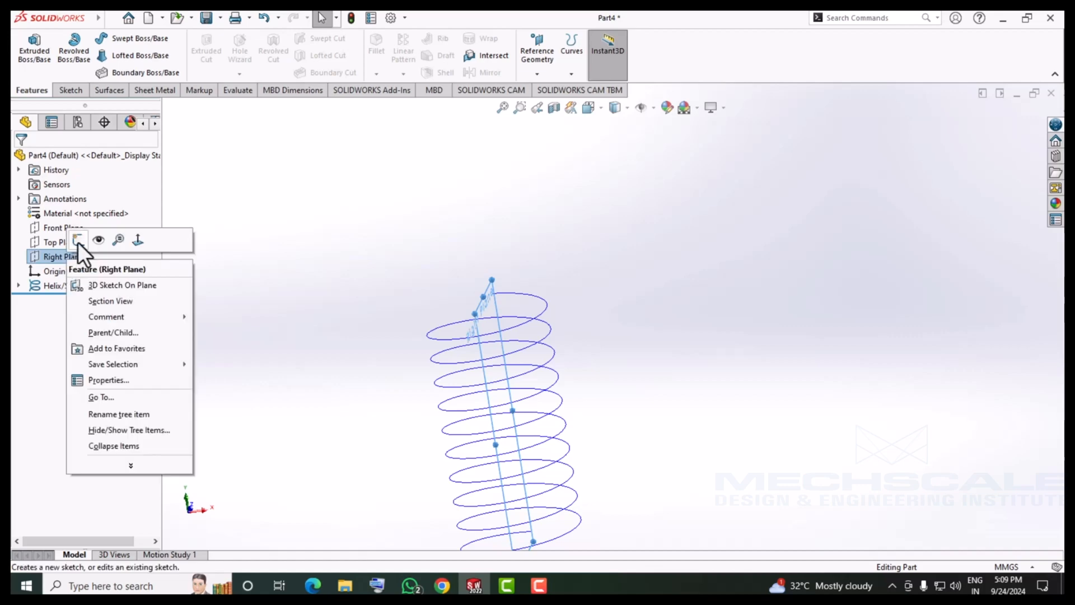
left_click(133, 245)
scroll(552, 225, "up", 4)
scroll(568, 218, "down", 13)
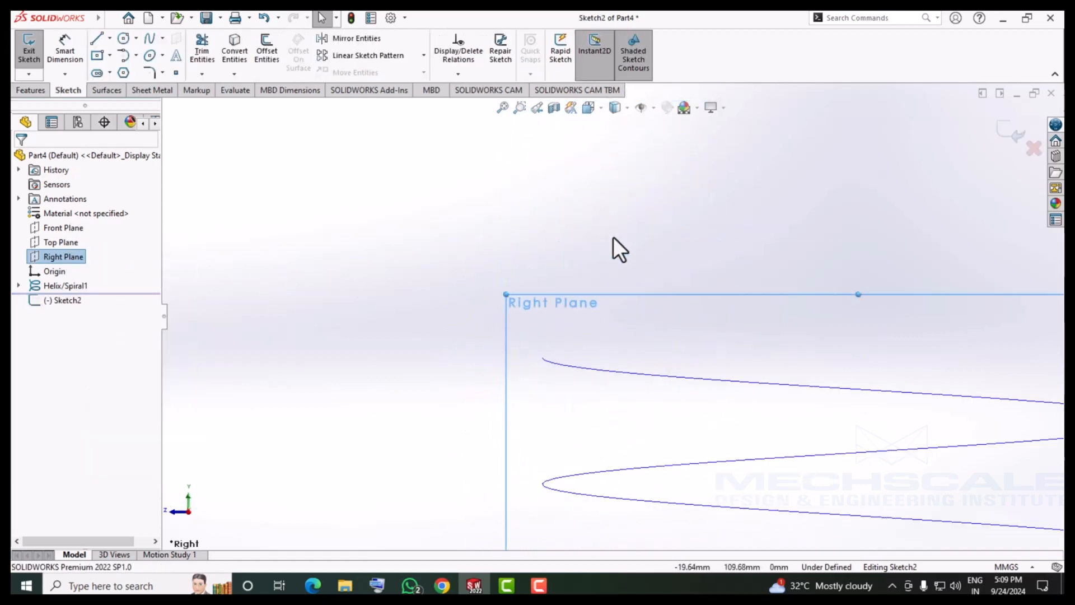
left_click(97, 38)
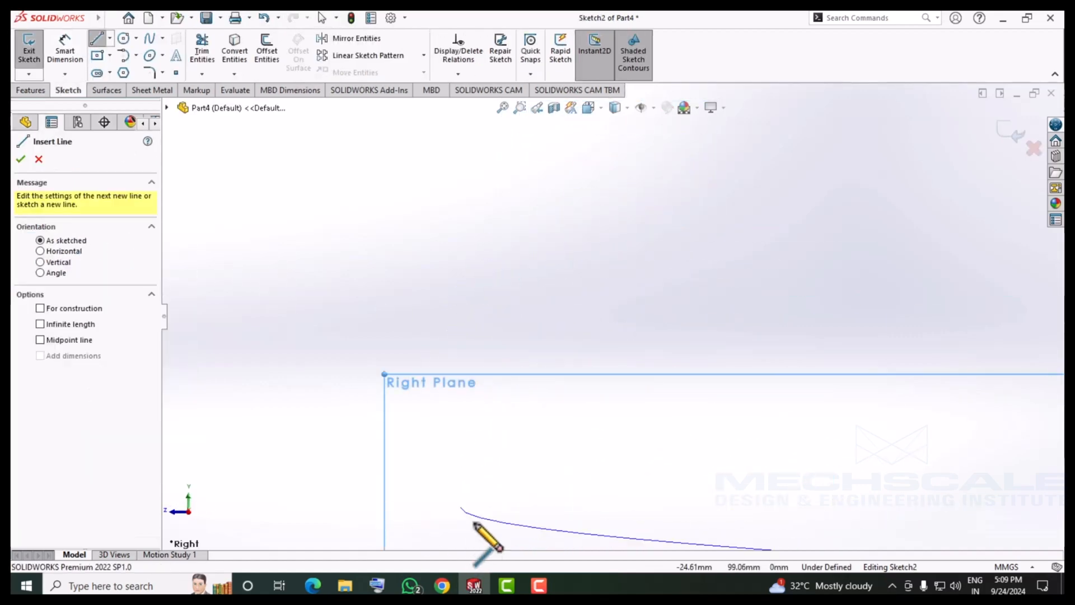
left_click(461, 507)
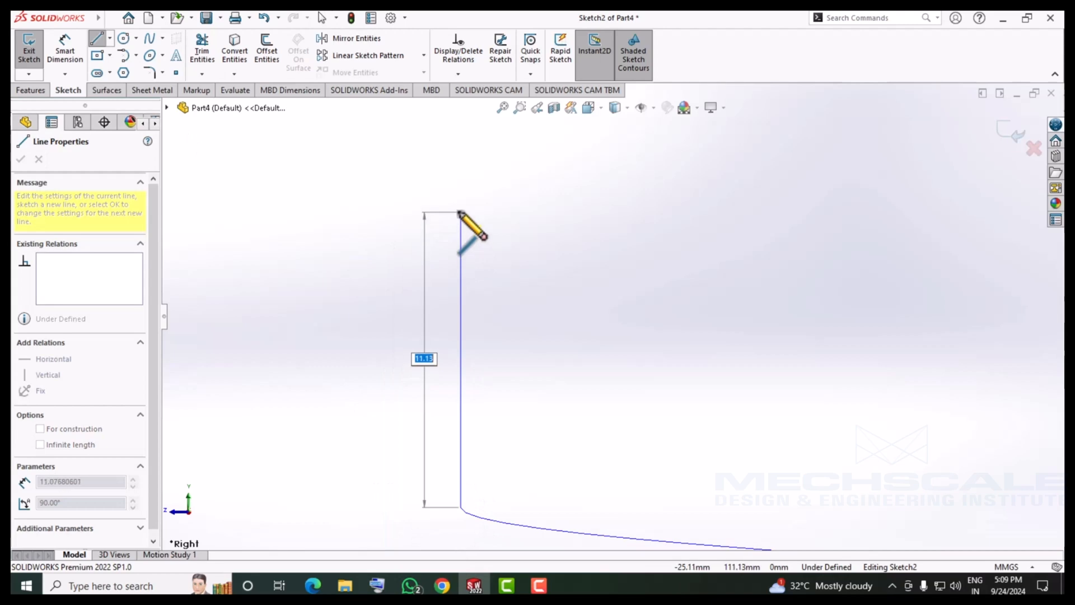
key("Return")
scroll(473, 280, "up", 4)
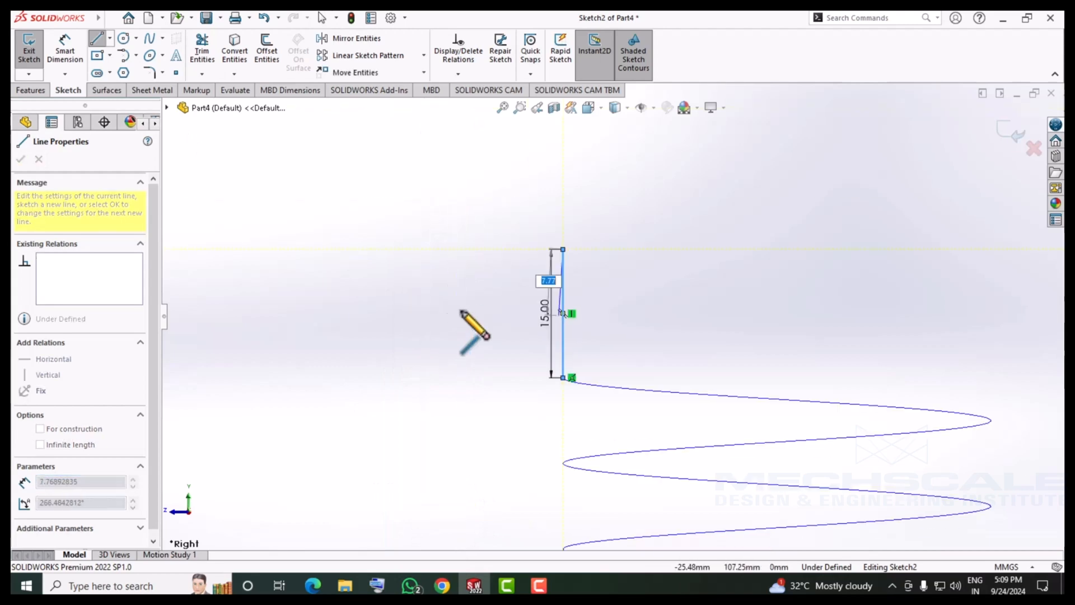
key("Escape")
key("Escape")
left_click(136, 55)
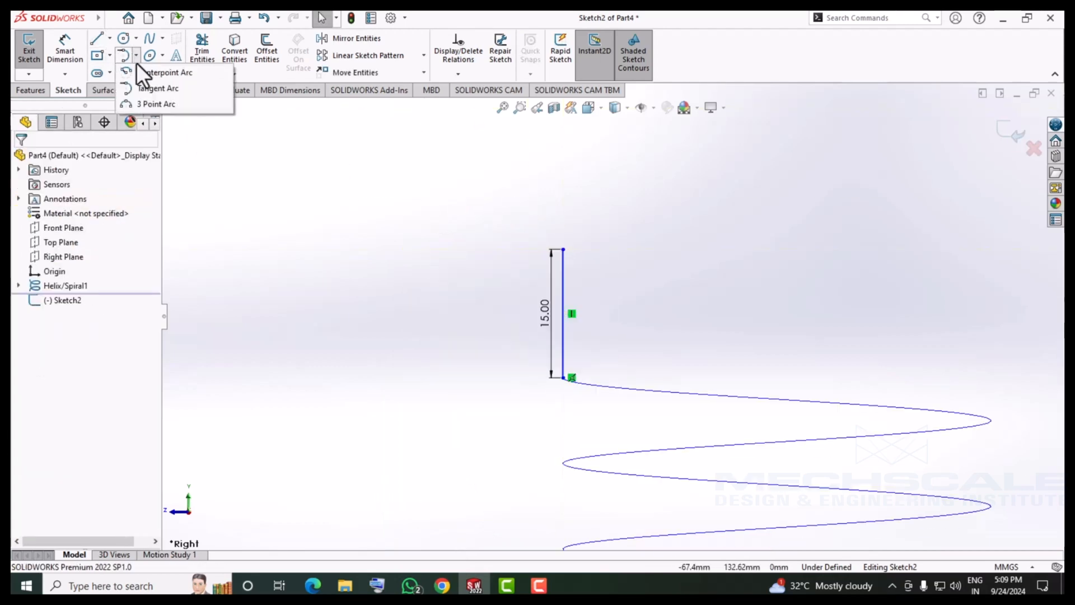
left_click(150, 89)
left_click(563, 250)
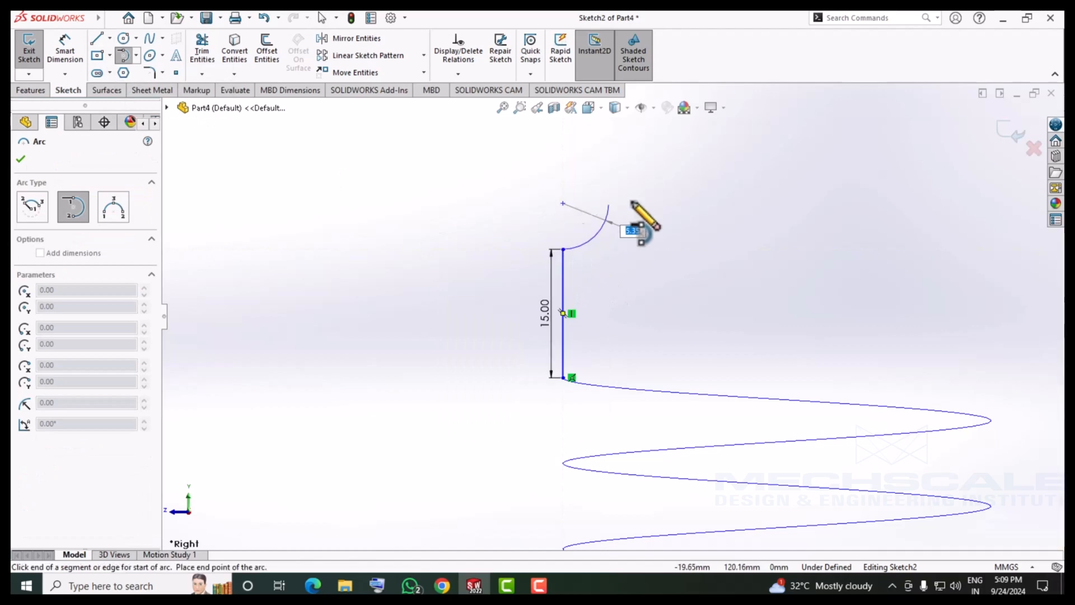
key("Escape")
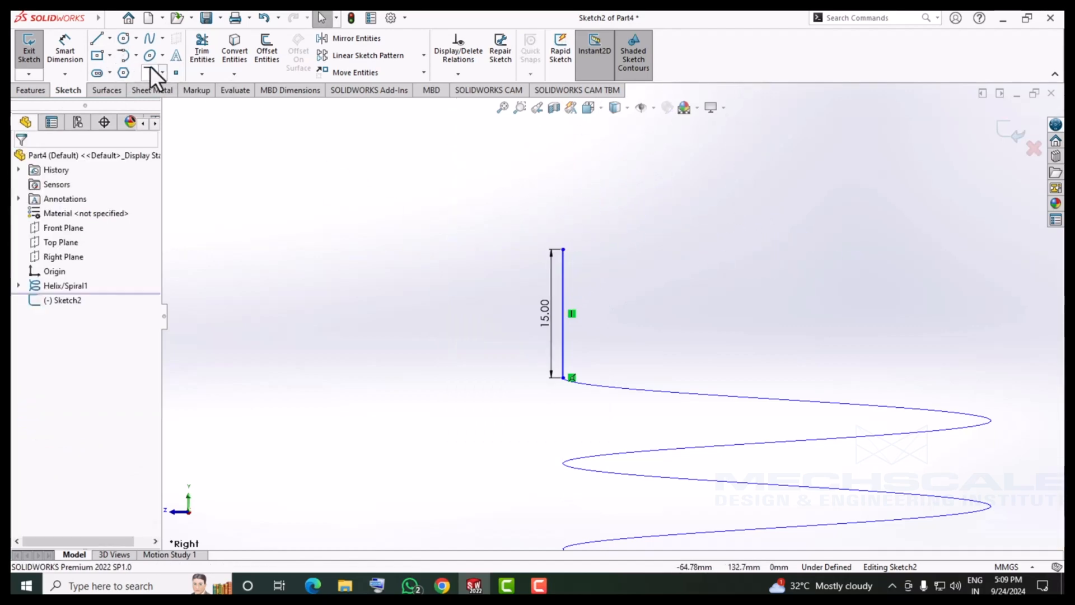
Add a hook-shaped tangent arc of about 12.5 mm radius from the line's upper end and exit the sketch.
left_click(125, 54)
left_click(563, 249)
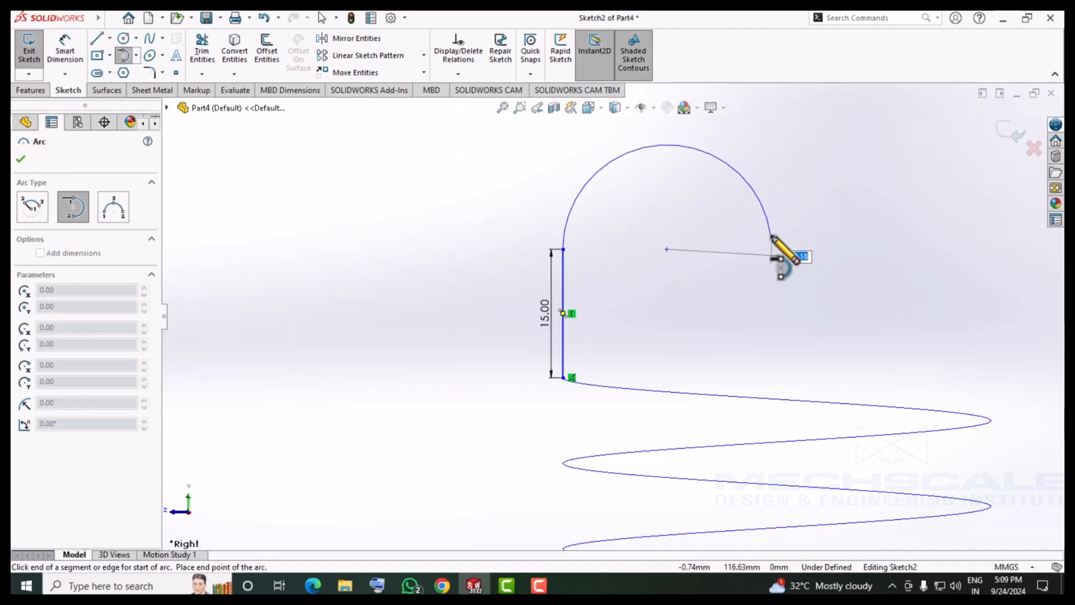
left_click(777, 236)
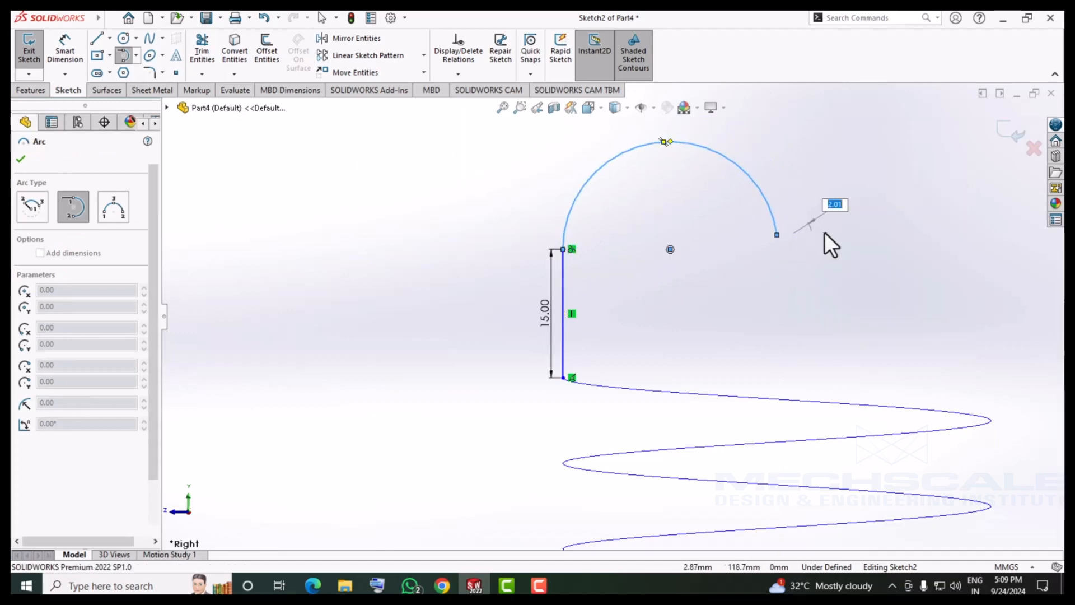
key("Escape")
left_click(1014, 133)
Start a 3D sketch and convert the 15 mm vertical line and the helix into it.
mouse_move(740, 309)
middle_mouse_down()
mouse_move(567, 364)
mouse_move(606, 434)
mouse_move(452, 413)
mouse_move(607, 401)
mouse_move(437, 456)
mouse_move(366, 464)
middle_mouse_up()
scroll(500, 236, "down", 7)
middle_click_drag(533, 305, 560, 383)
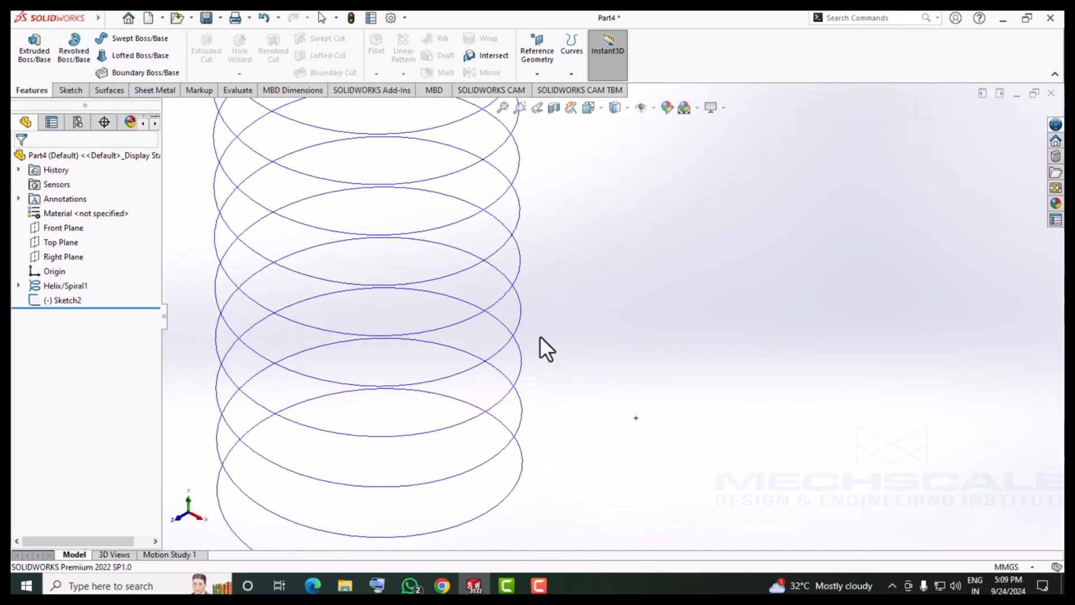
scroll(540, 336, "up", 5)
scroll(484, 184, "down", 4)
middle_click_drag(483, 184, 493, 262)
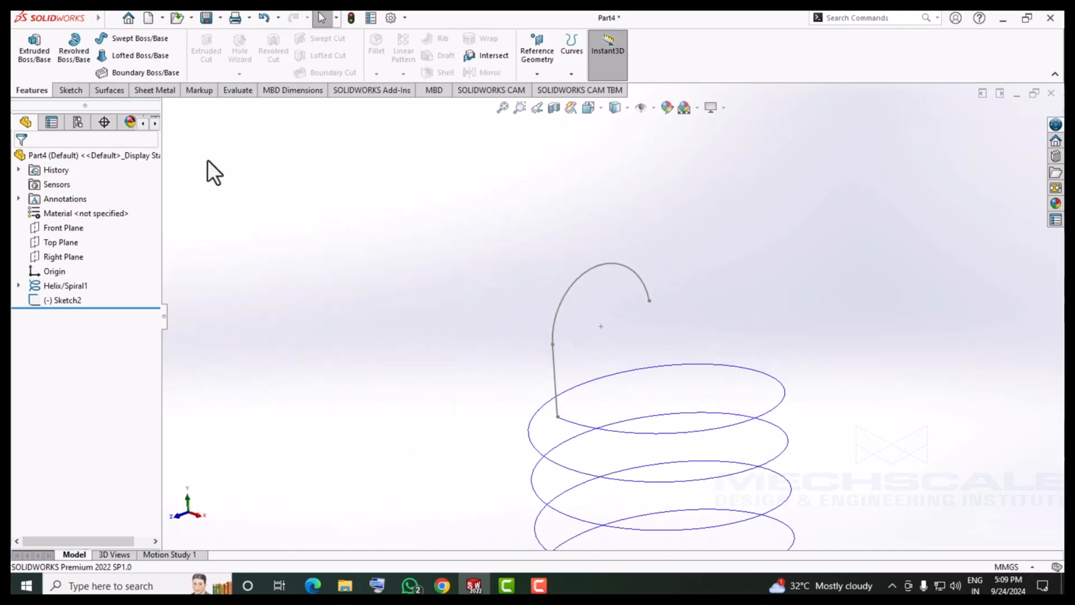
left_click(68, 90)
left_click(41, 79)
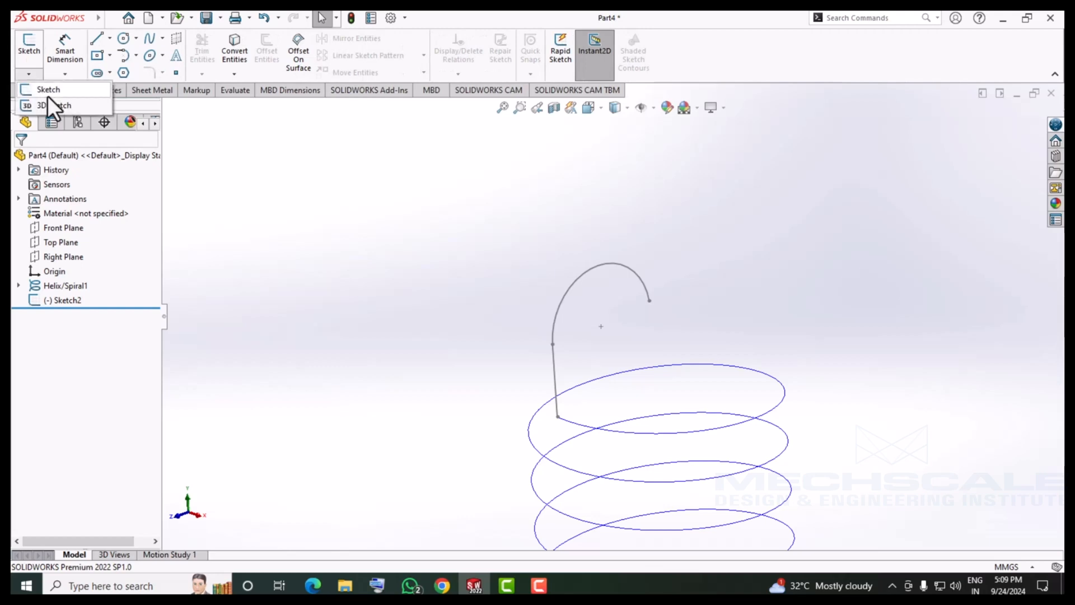
left_click(48, 98)
left_click(234, 56)
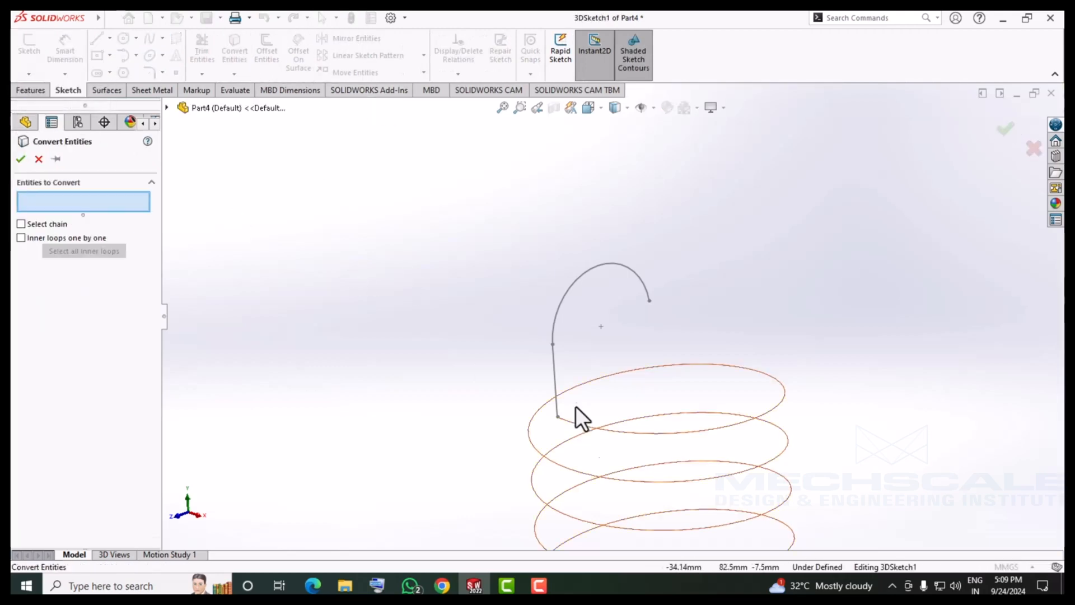
left_click(554, 375)
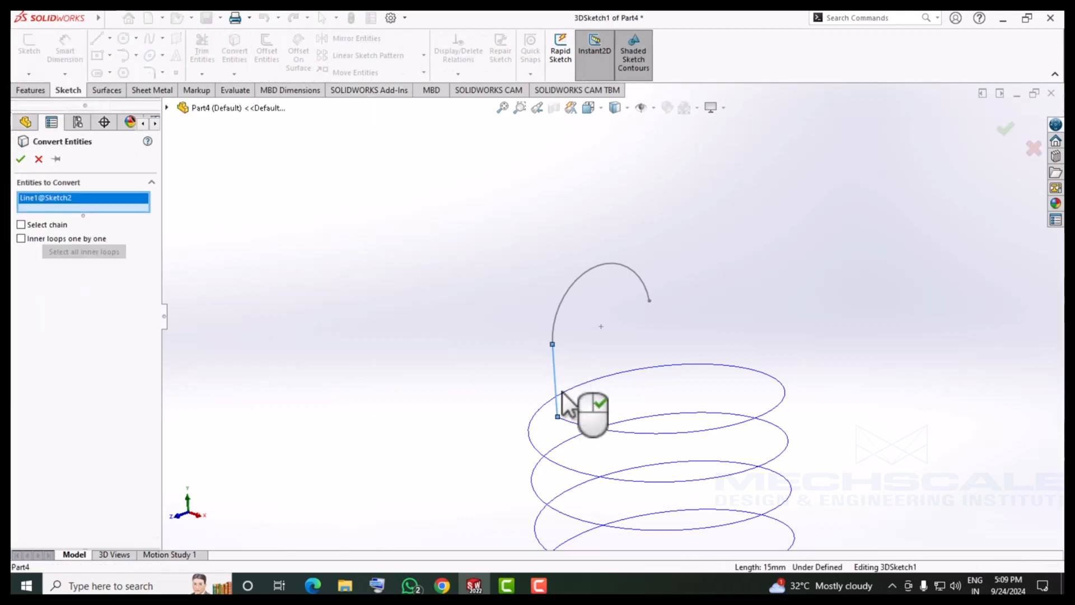
left_click(582, 431)
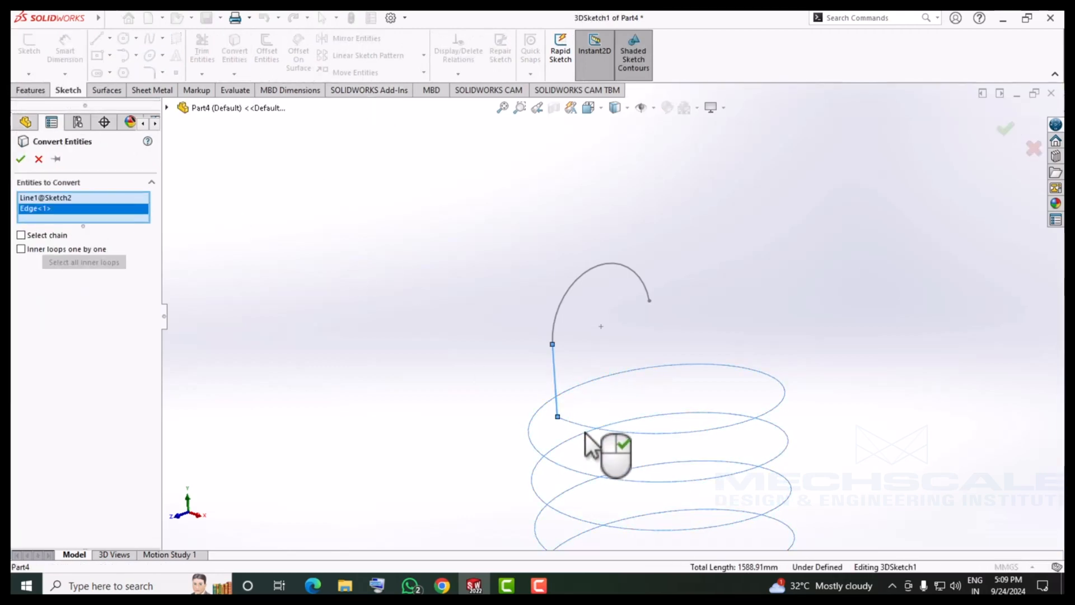
left_click(842, 21)
type("fit")
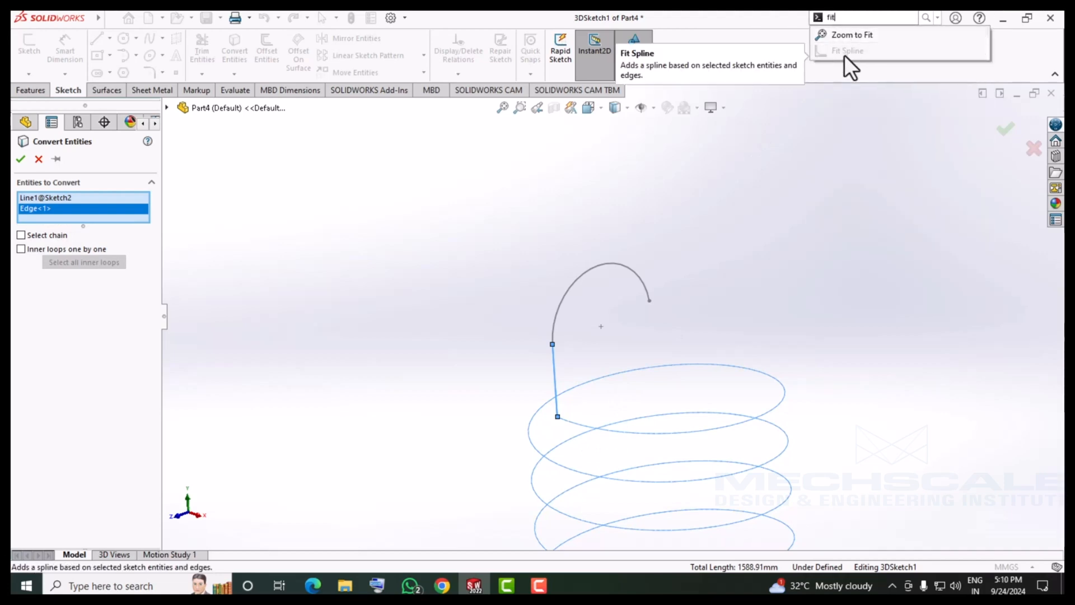
left_click(20, 160)
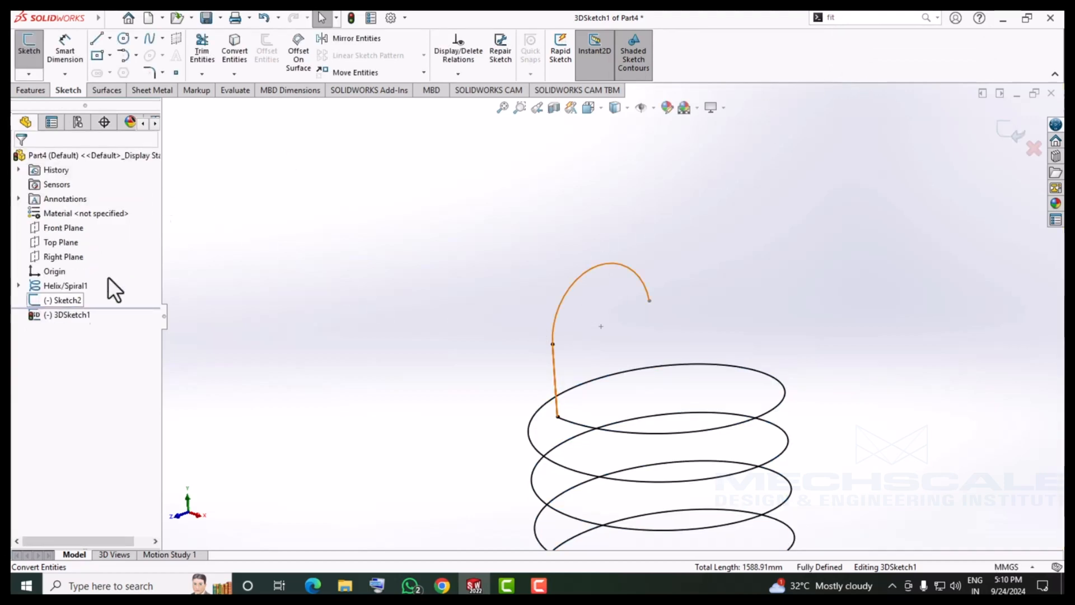
Convert the hook's tangent arc into the 3D sketch.
left_click(234, 50)
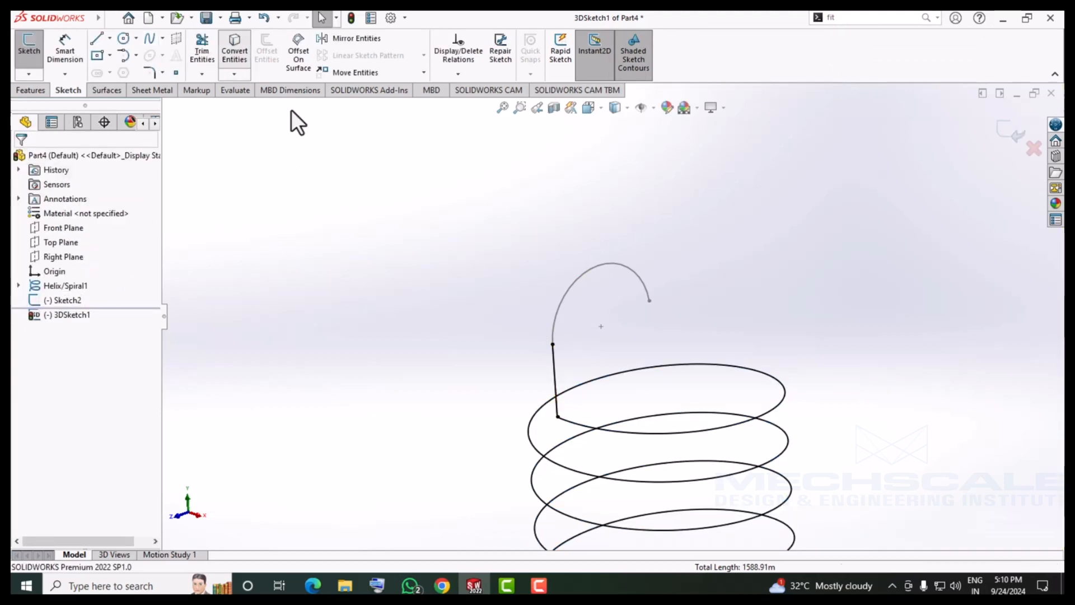
left_click(581, 289)
left_click(21, 160)
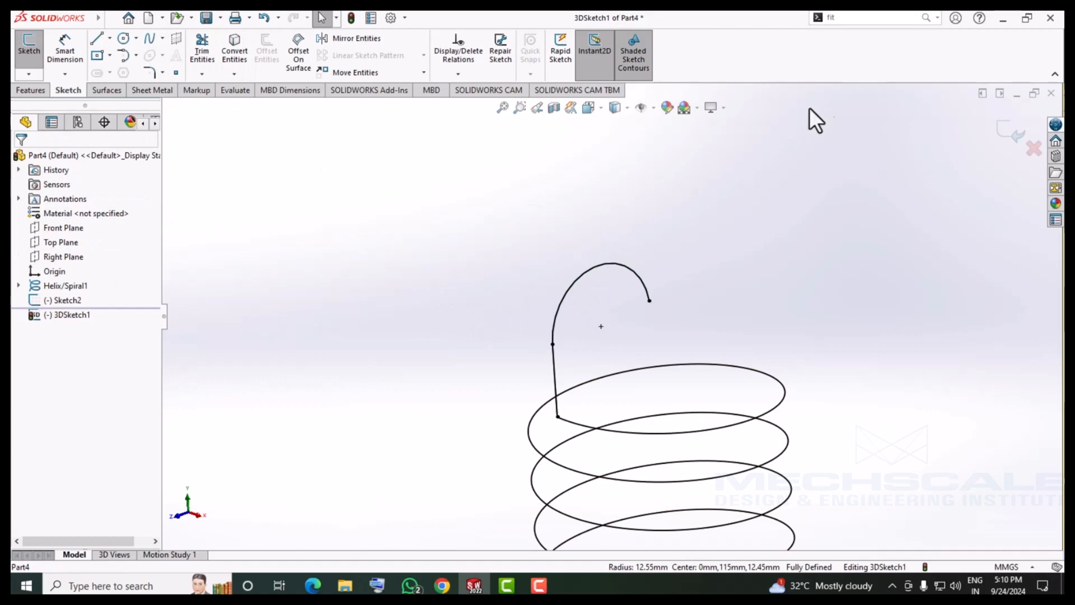
Start a Fit Spline through the helix and the adjoining vertical line, with the closed spline option turned off.
left_click(845, 20)
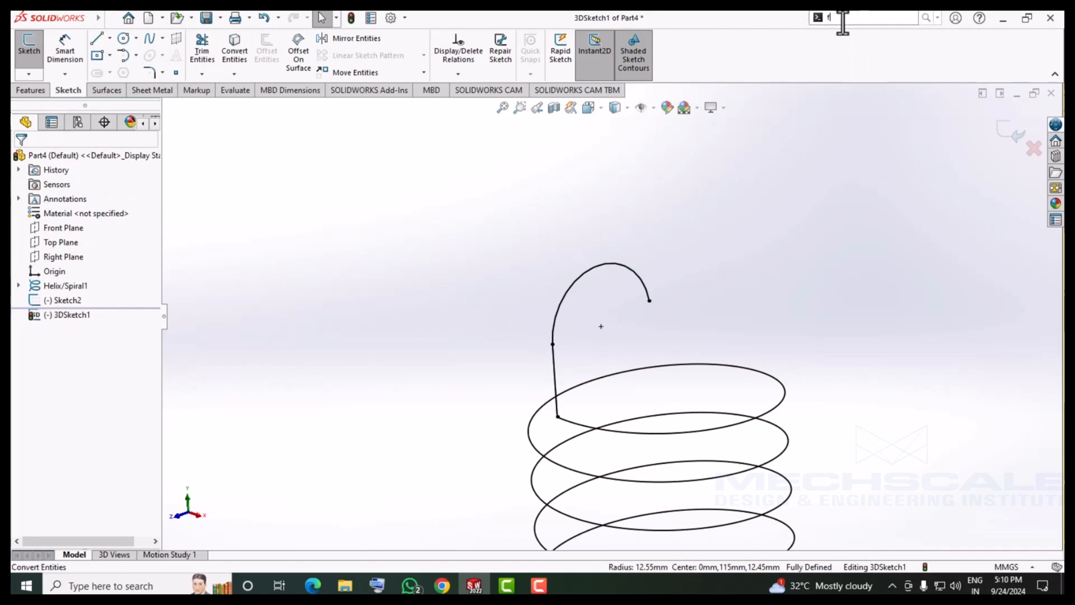
type("fi")
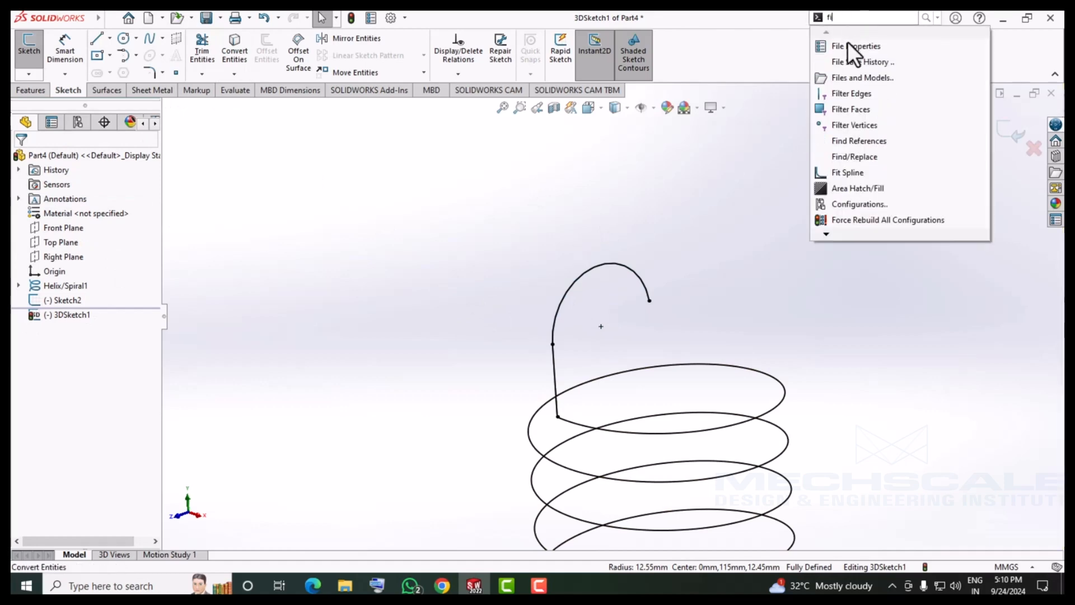
left_click(872, 173)
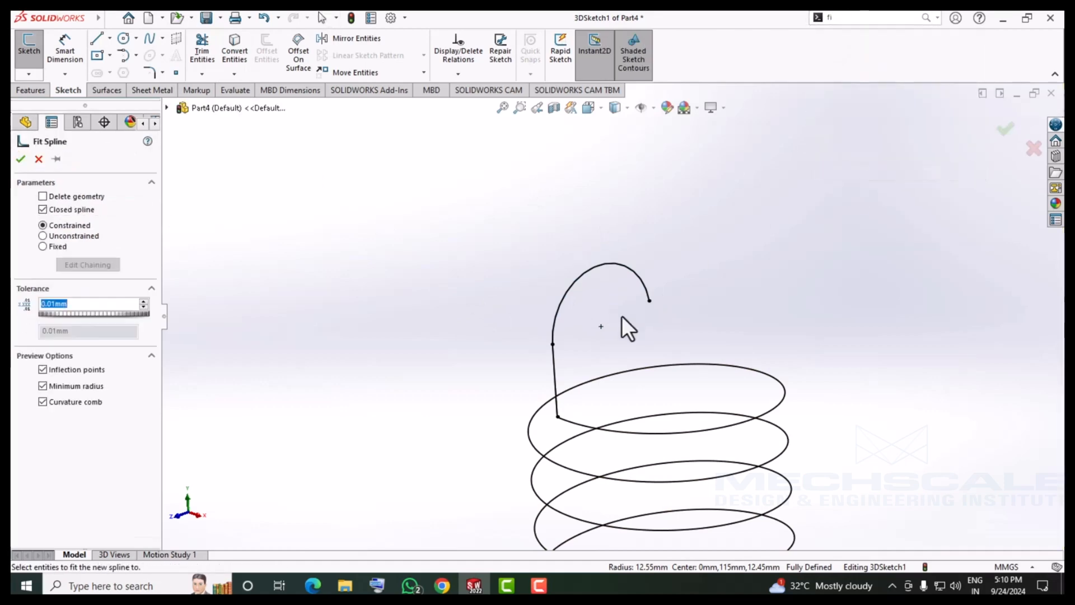
left_click(82, 210)
left_click(593, 427)
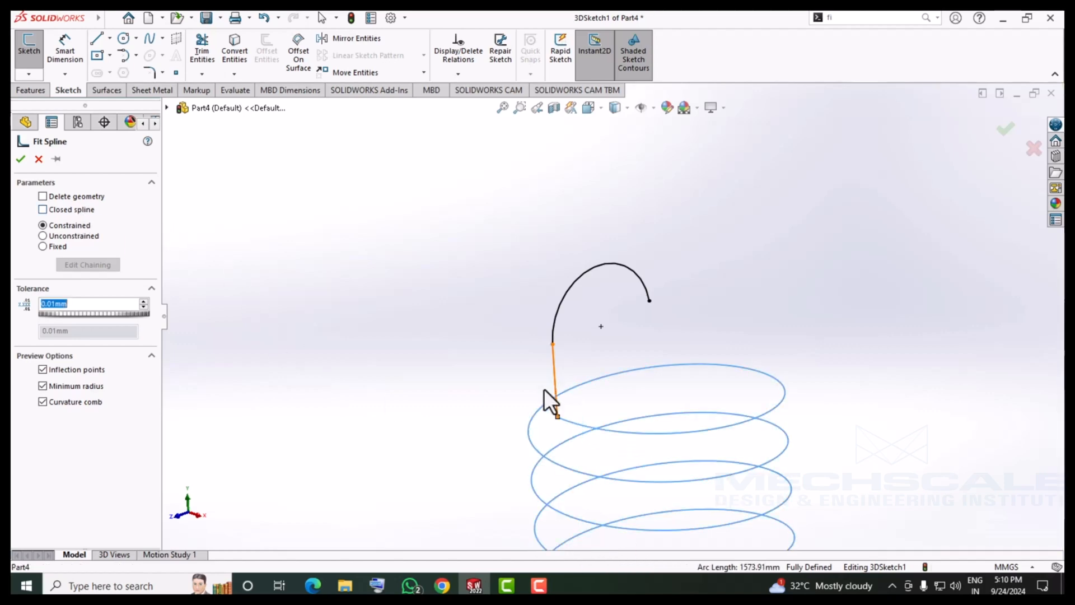
left_click(560, 387)
scroll(551, 448, "down", 3)
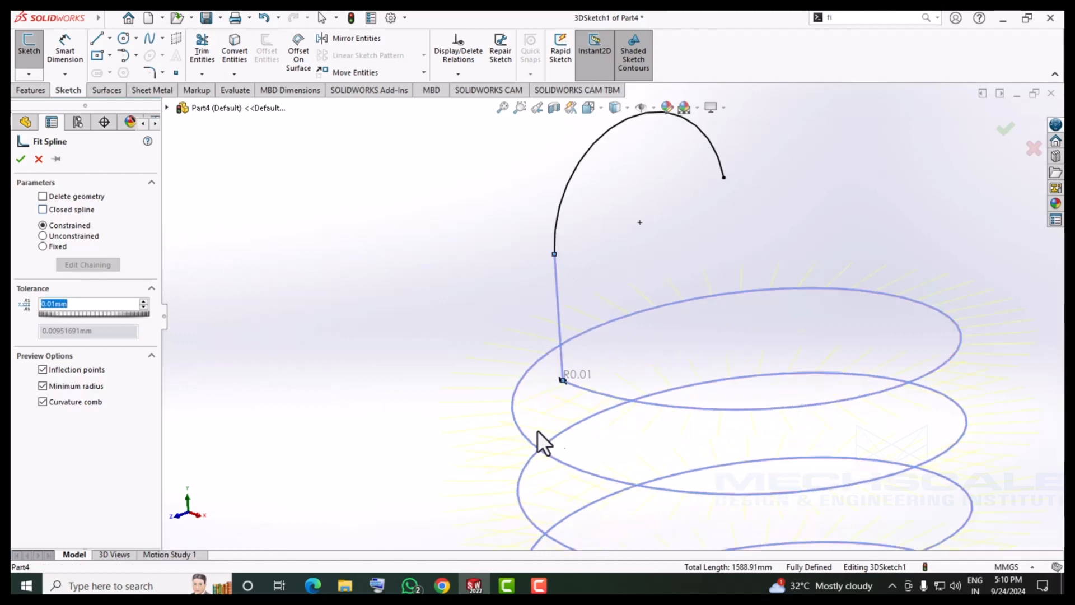
Set the fit spline's tolerance to 20.48 mm, accept the spline and exit the 3D sketch.
left_click_drag(28, 317, 141, 323)
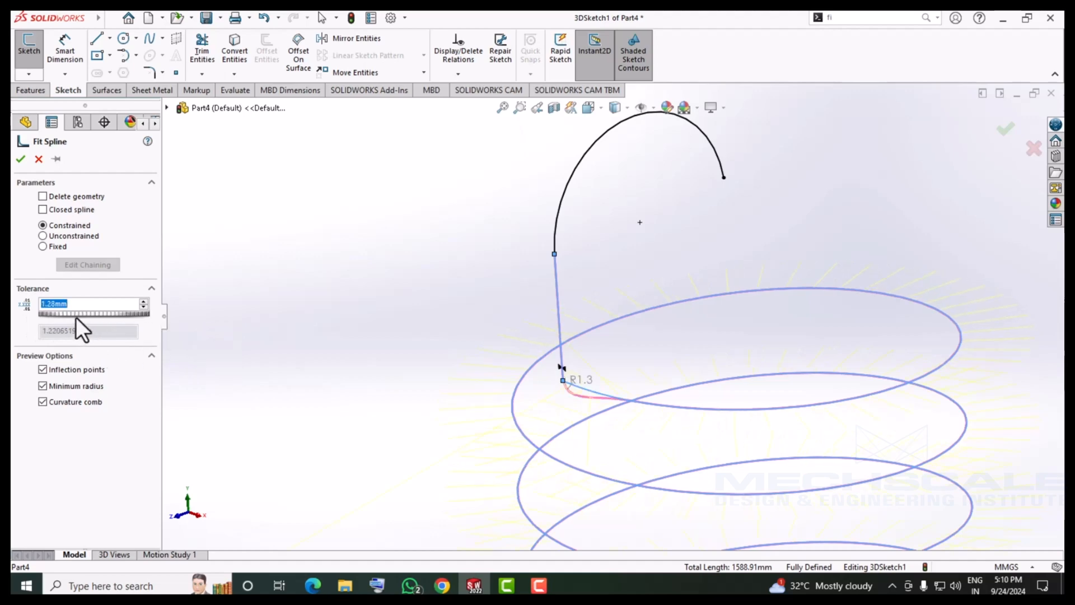
left_click_drag(76, 317, 196, 320)
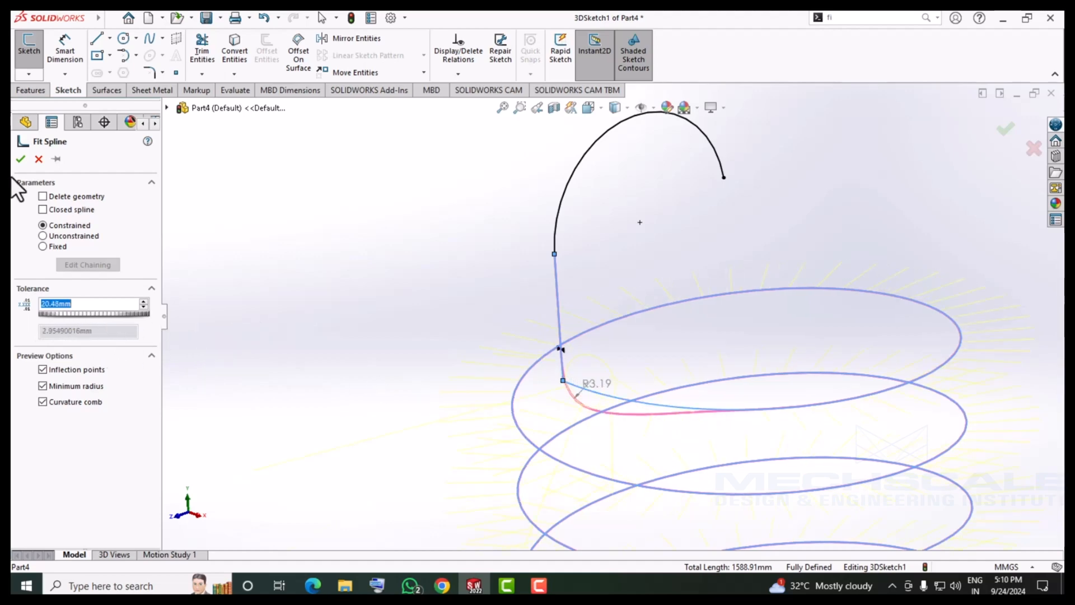
left_click(21, 159)
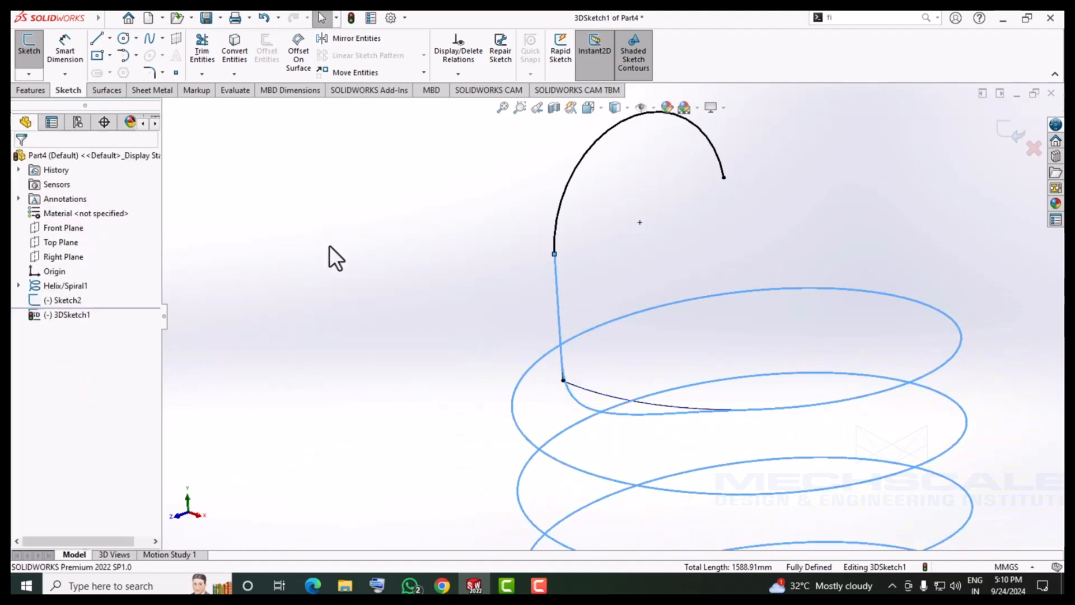
left_click(1000, 131)
left_click(395, 303)
scroll(373, 320, "up", 4)
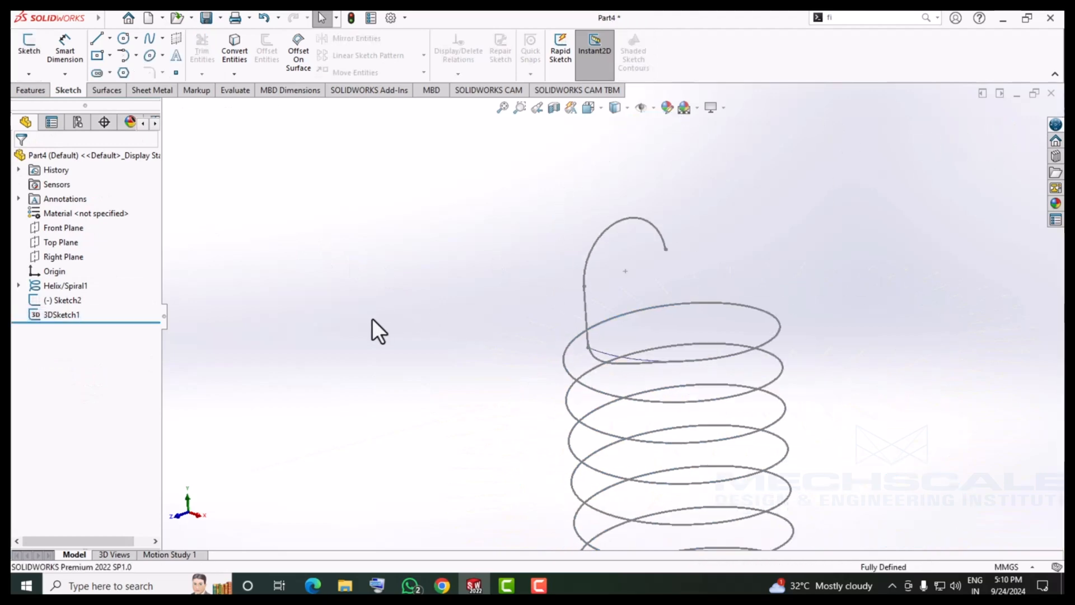
Hide the original Helix/Spiral1 curve and Sketch2 so that only the 3D sketch remains displayed.
right_click(49, 288)
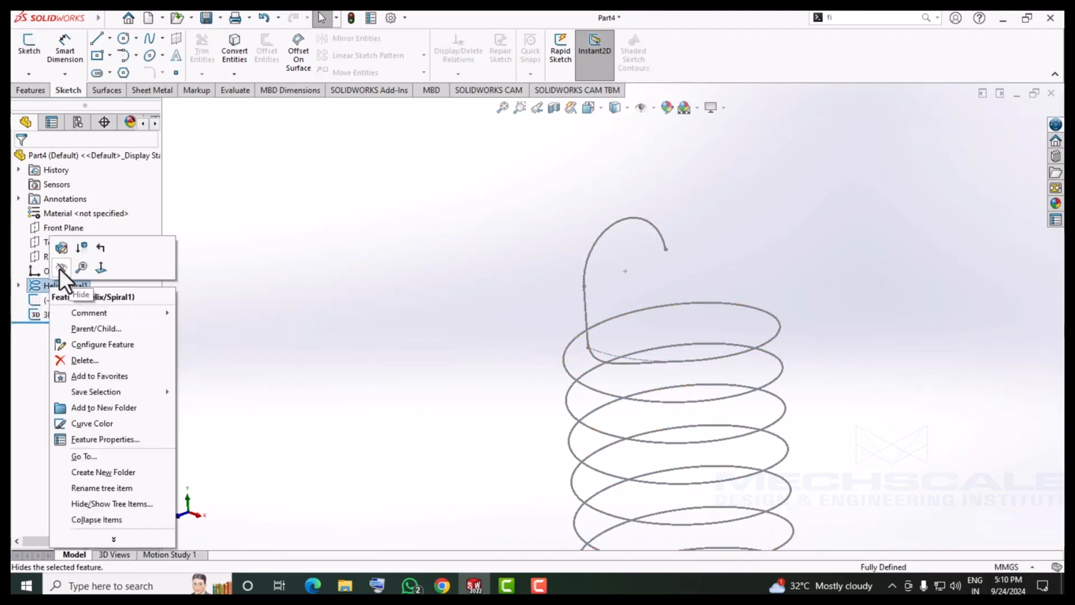
left_click(60, 270)
right_click(69, 301)
left_click(80, 280)
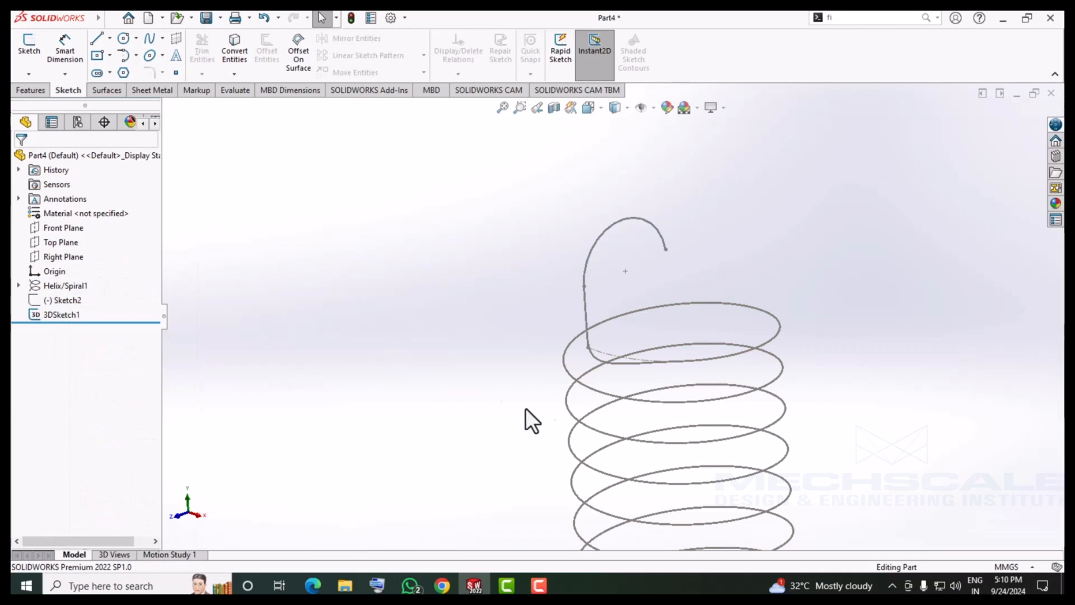
Sweep a 5 mm diameter circular profile along the 3D sketch path to form the hooked spring.
scroll(720, 333, "down", 3)
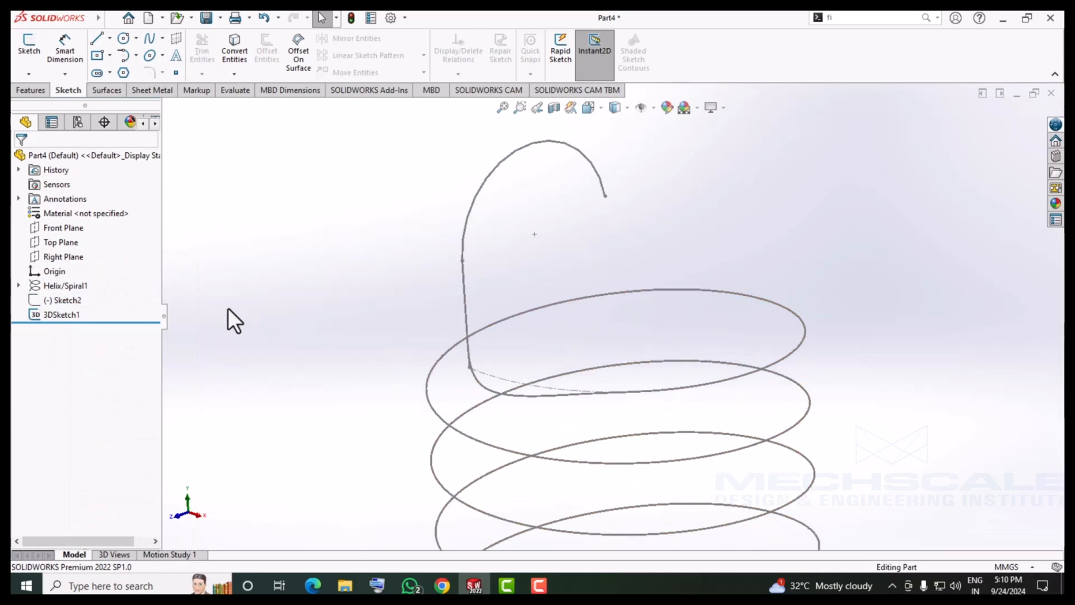
left_click(24, 90)
left_click(140, 40)
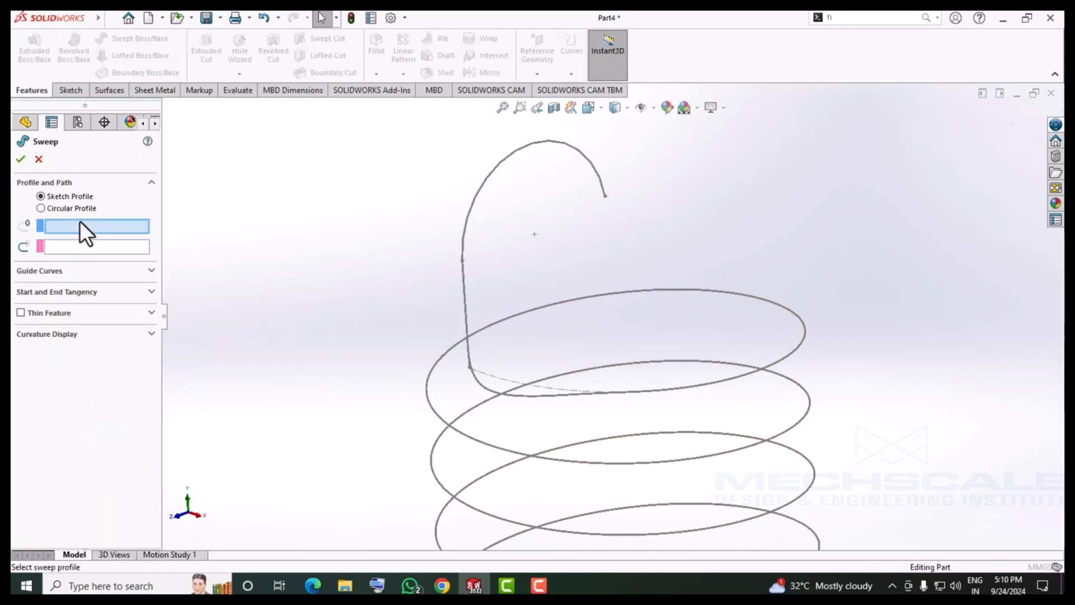
left_click(59, 211)
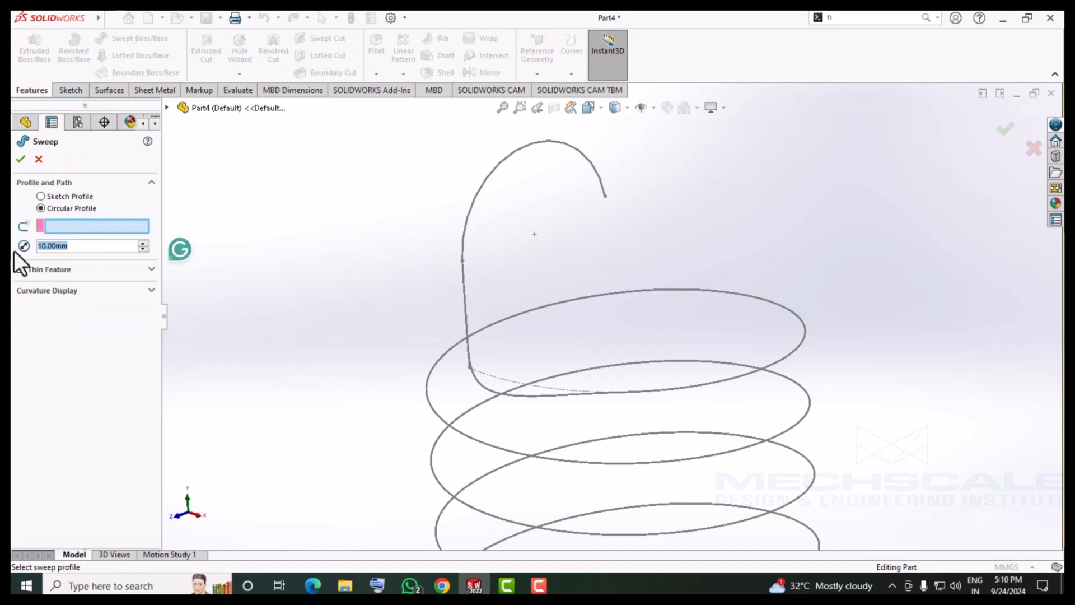
type("5")
key("Return")
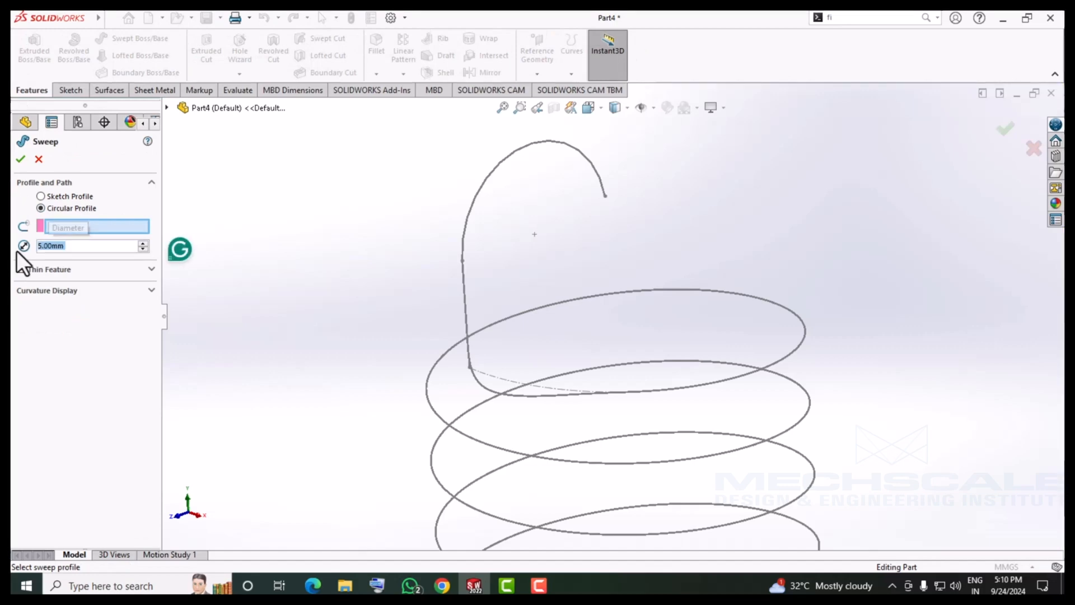
left_click(472, 207)
middle_click_drag(473, 207, 259, 338)
scroll(409, 349, "up", 3)
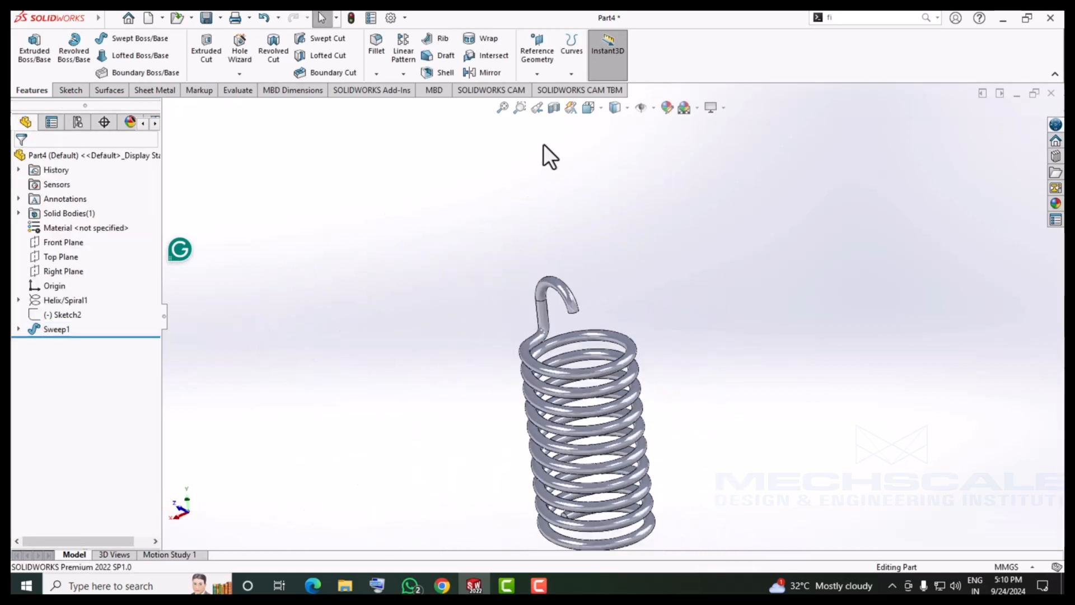
left_click(577, 69)
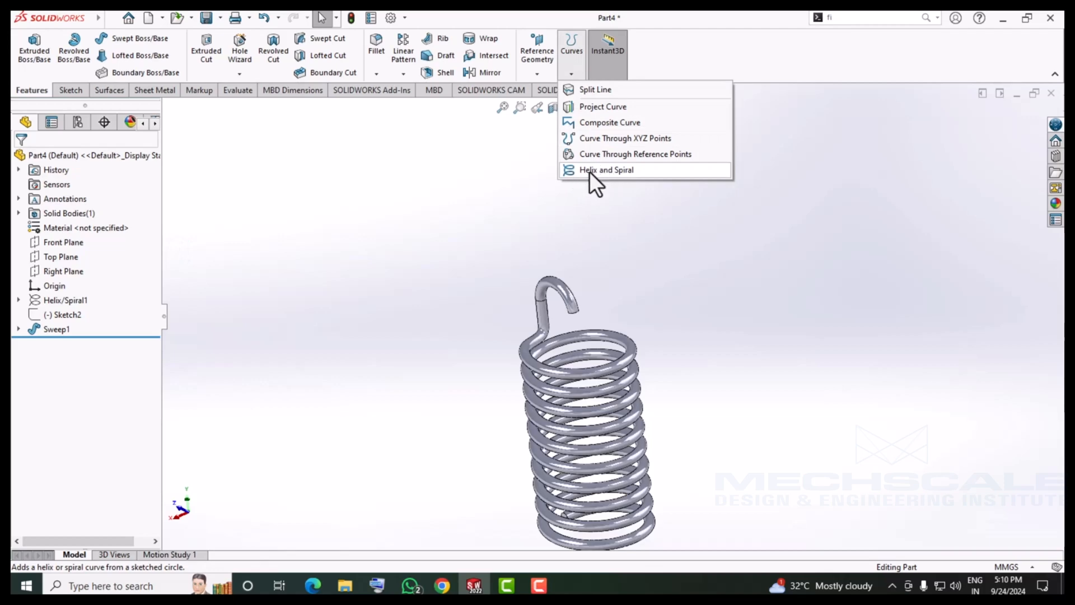
left_click(445, 231)
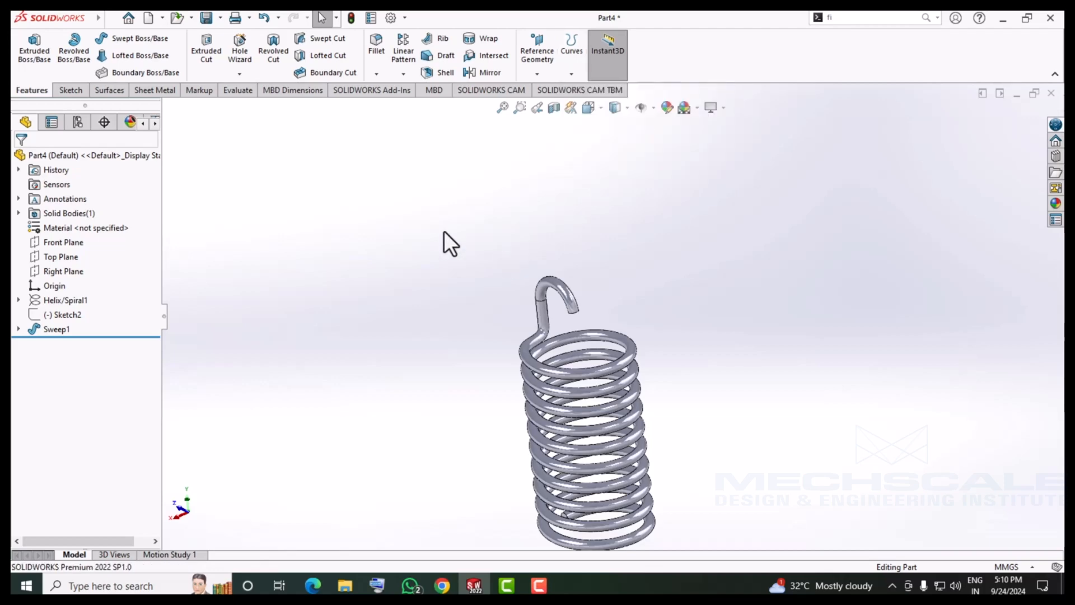